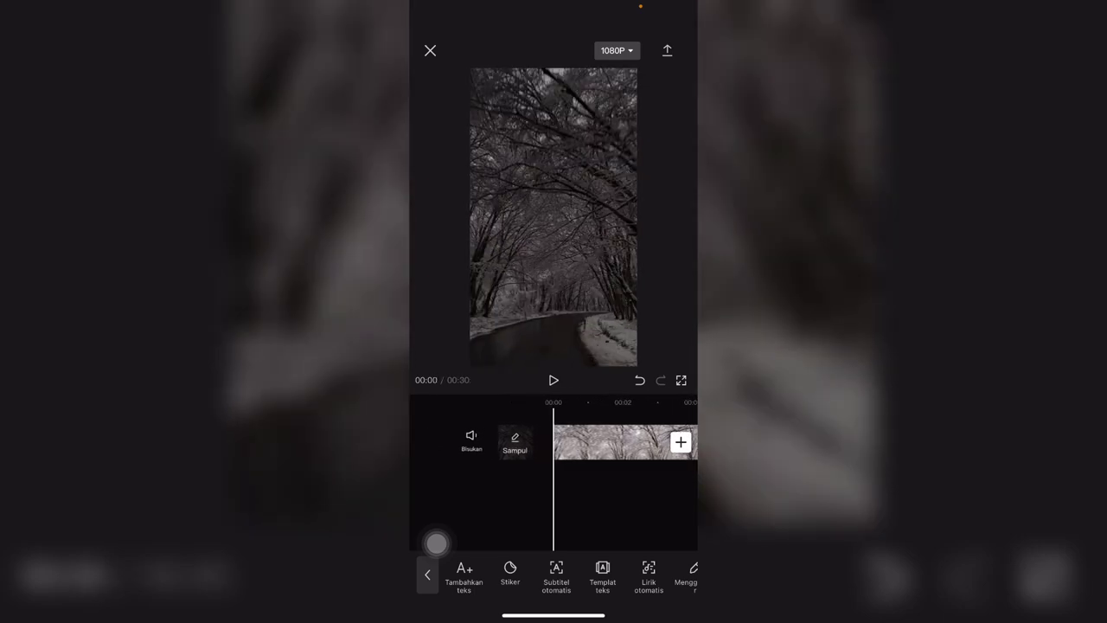
# Add a new empty text caption to the vertical snowy forest road video.
pyautogui.click(464, 570)
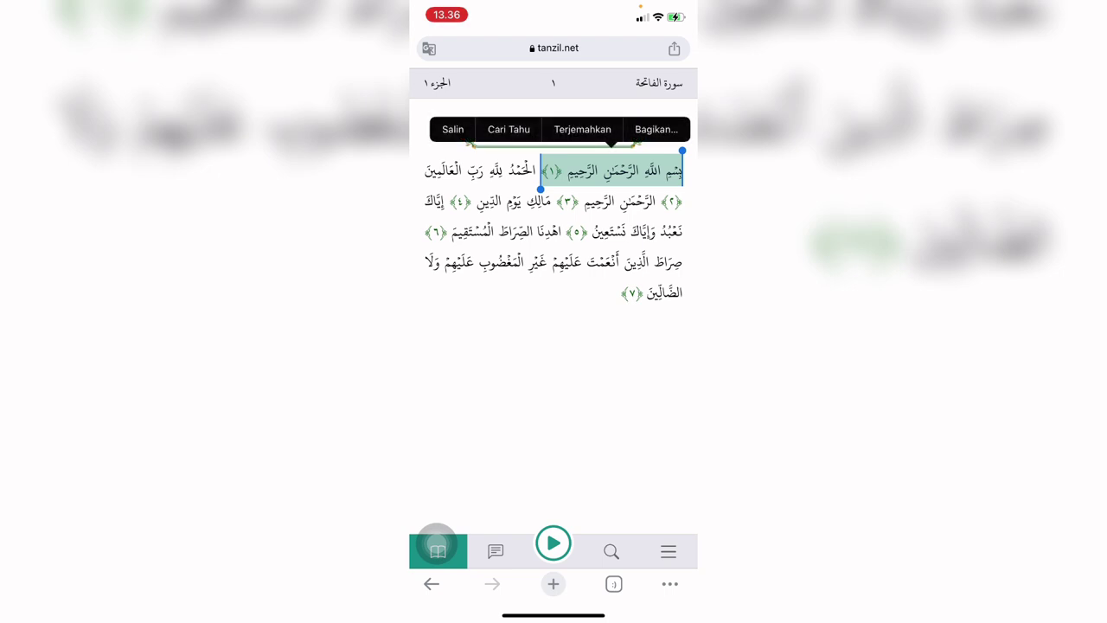
# Swipe back from tanzil.net to CapCut's empty caption entry with the Arabic verse copied.
pyautogui.moveTo(435, 539); pyautogui.dragTo(618, 526)
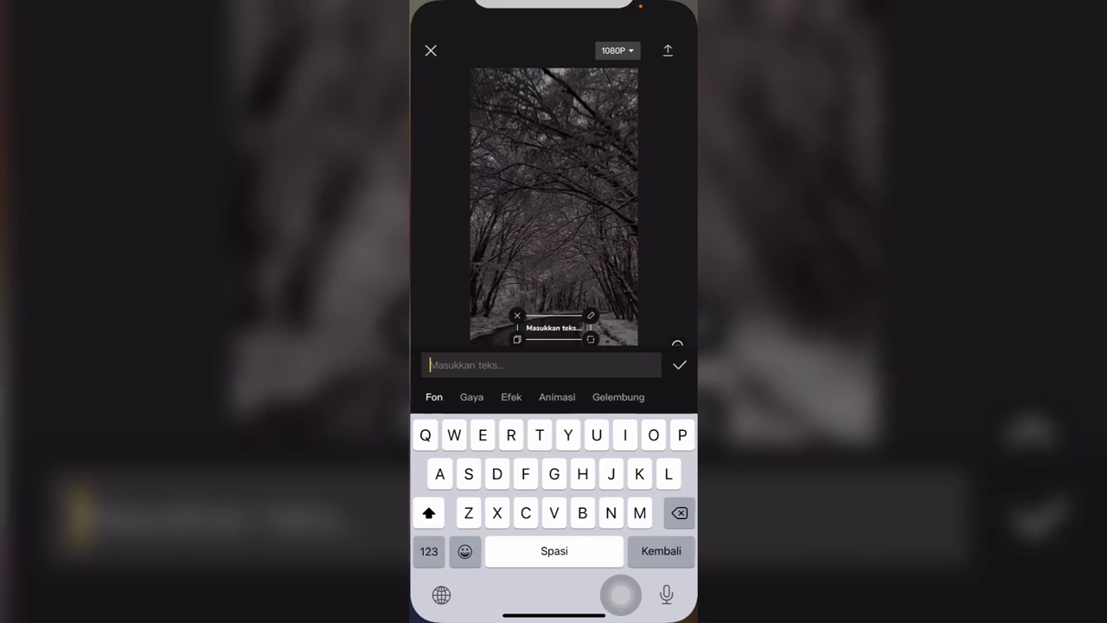
# Paste the Arabic Bismillah verse into the new caption and confirm it.
pyautogui.click(430, 364)
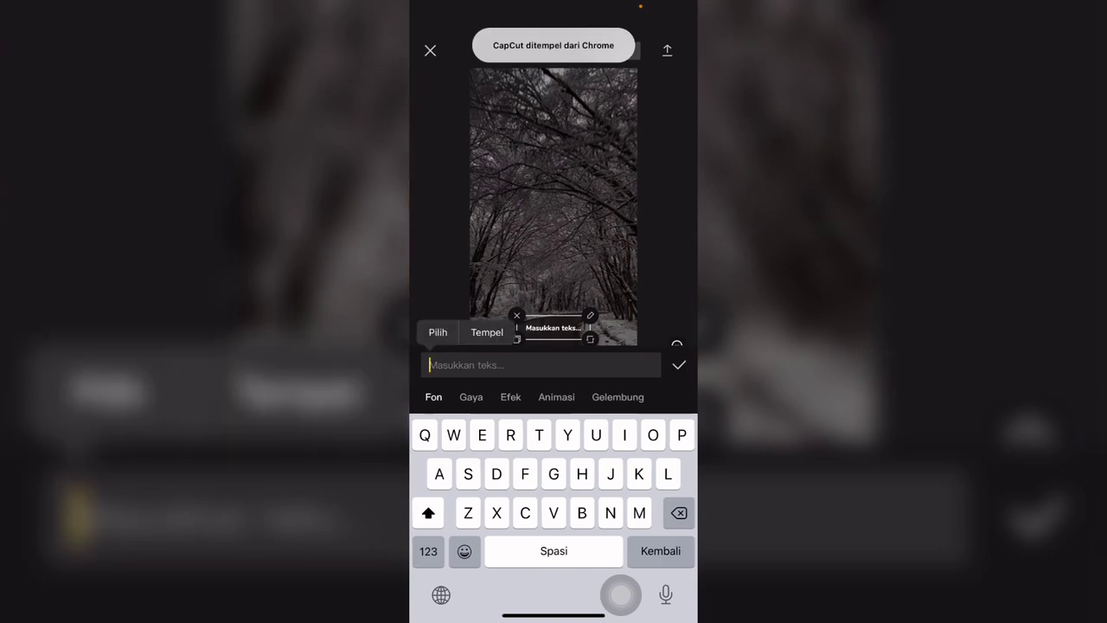
pyautogui.click(487, 332)
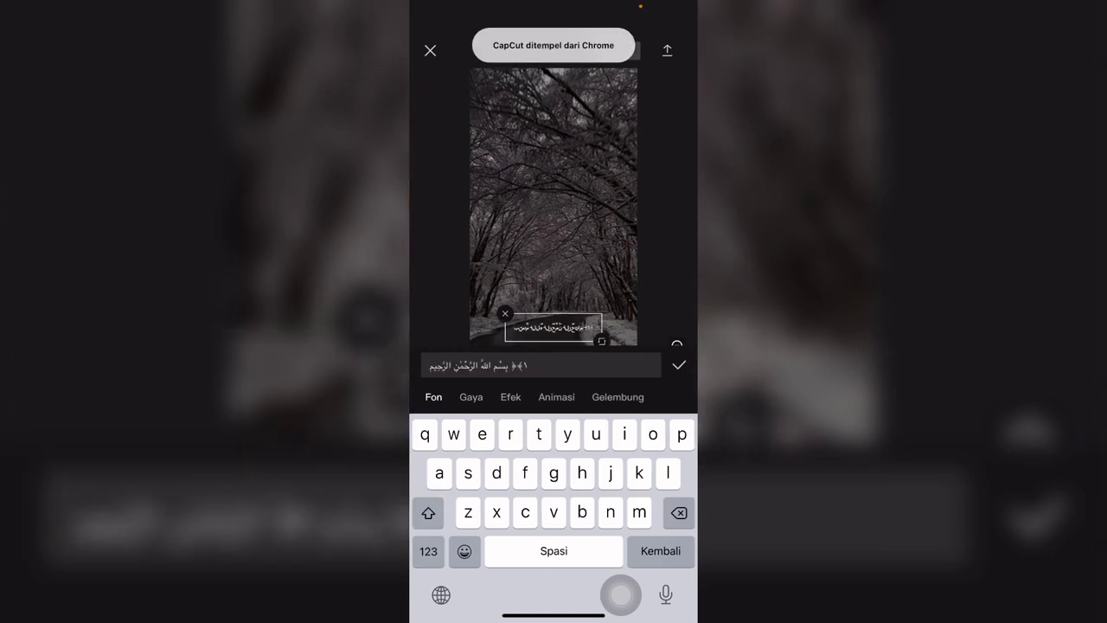
pyautogui.click(433, 396)
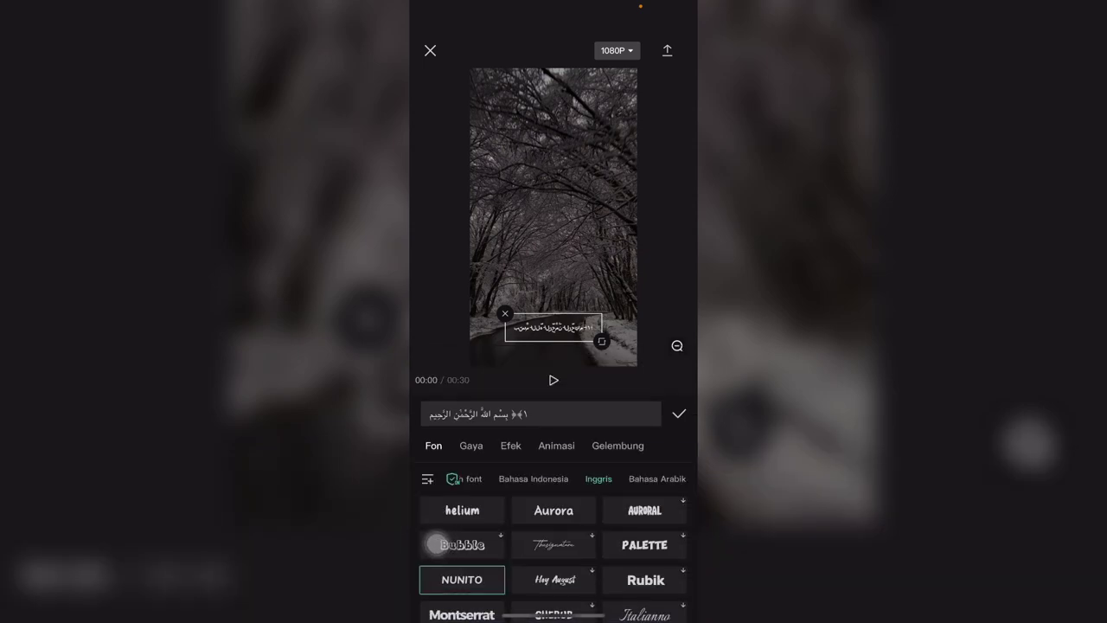
pyautogui.click(536, 413)
pyautogui.click(679, 365)
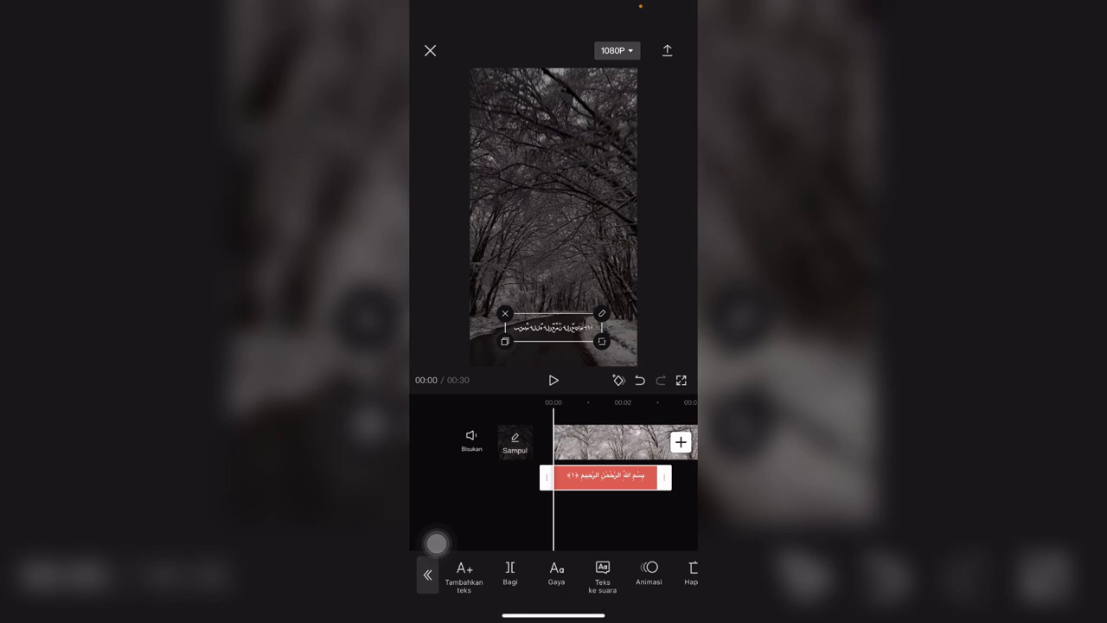
# Duplicate the Arabic caption clip onto a second text track.
pyautogui.moveTo(436, 543); pyautogui.dragTo(559, 323)
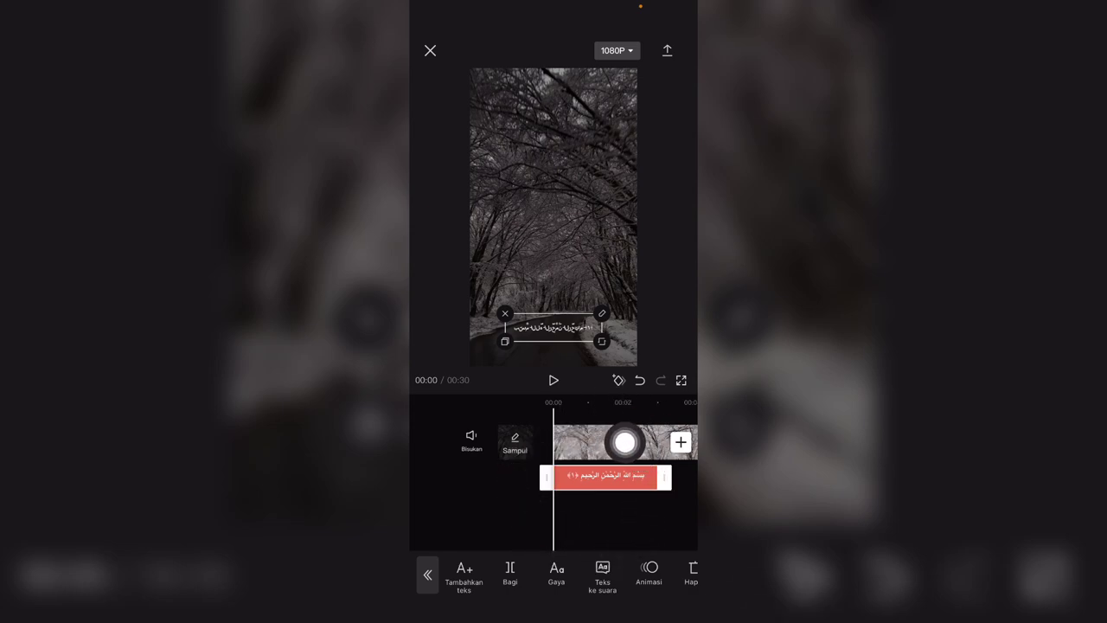
pyautogui.click(670, 479)
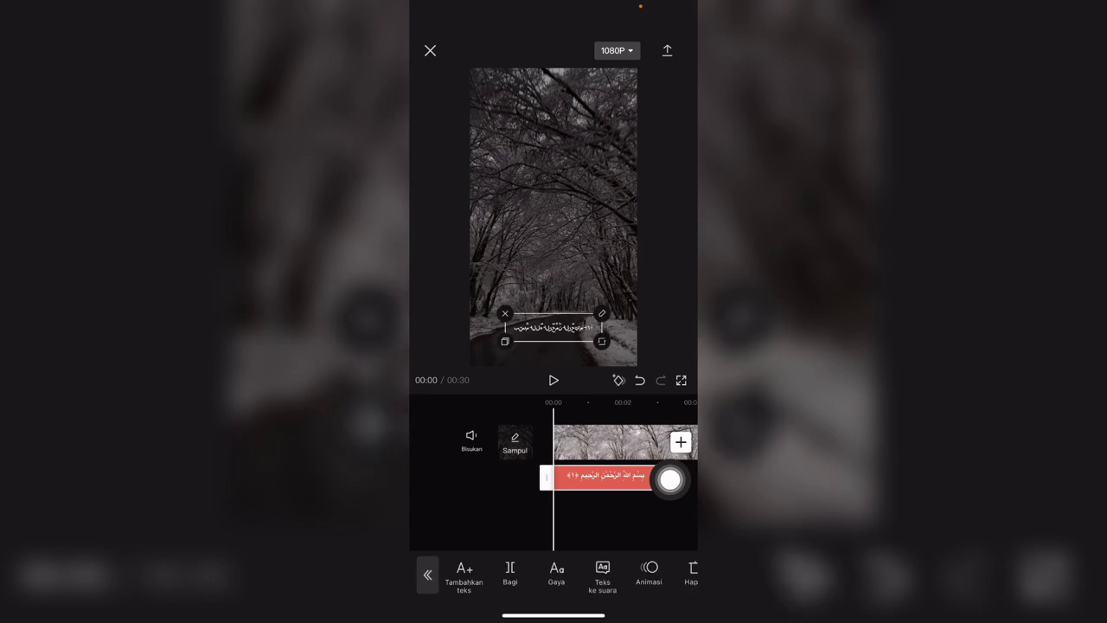
pyautogui.moveTo(649, 570); pyautogui.dragTo(459, 571)
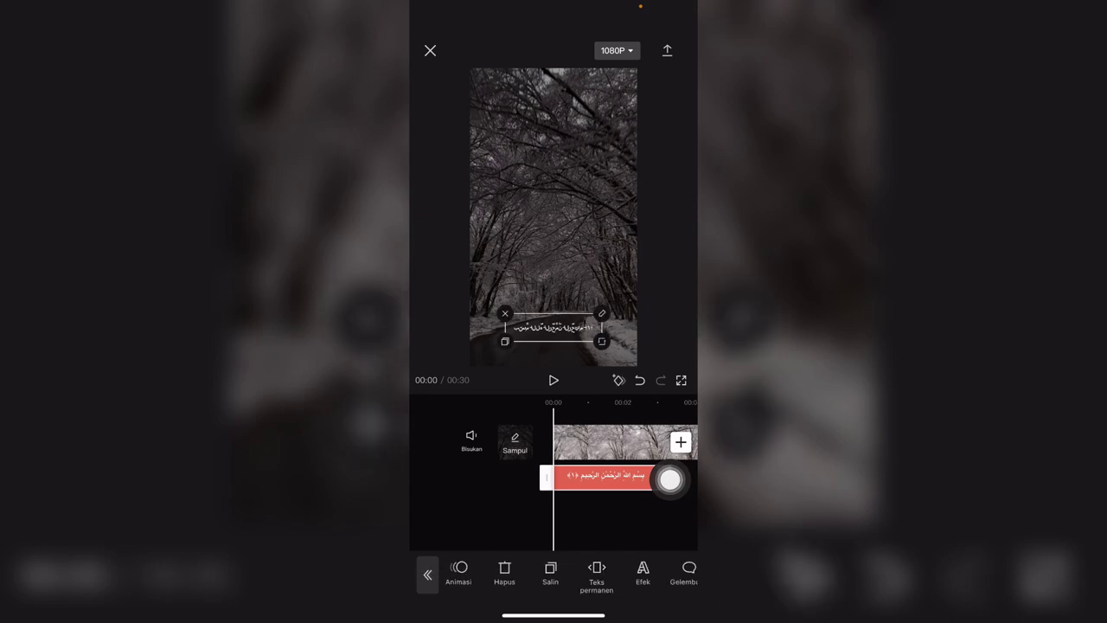
pyautogui.click(550, 571)
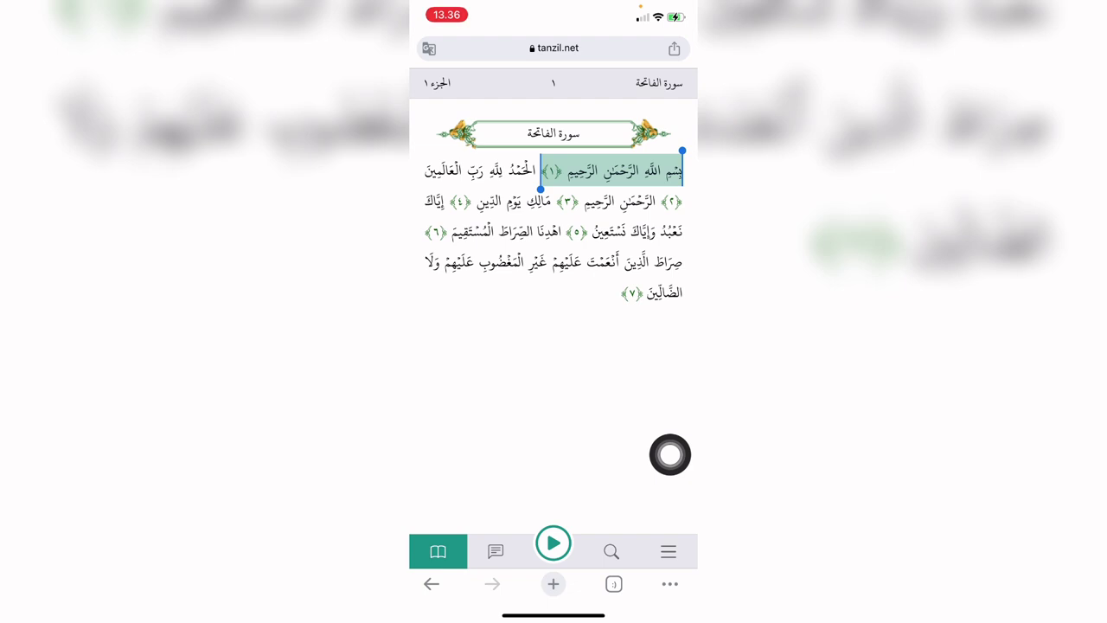
# Copy verse 1's Indonesian translation, 'Dengan … Penyayang.', from tanzil.net and return to CapCut.
pyautogui.click(496, 551)
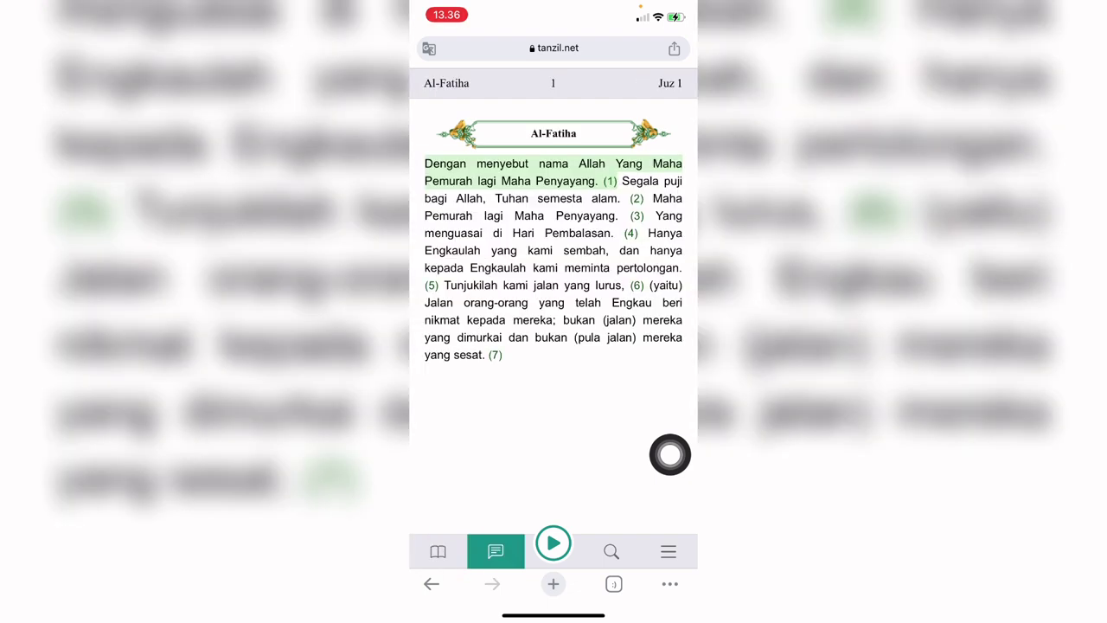
pyautogui.click(444, 164)
pyautogui.moveTo(466, 176)
pyautogui.mouseDown()
pyautogui.moveTo(620, 169)
pyautogui.moveTo(647, 198)
pyautogui.moveTo(637, 189)
pyautogui.mouseUp()
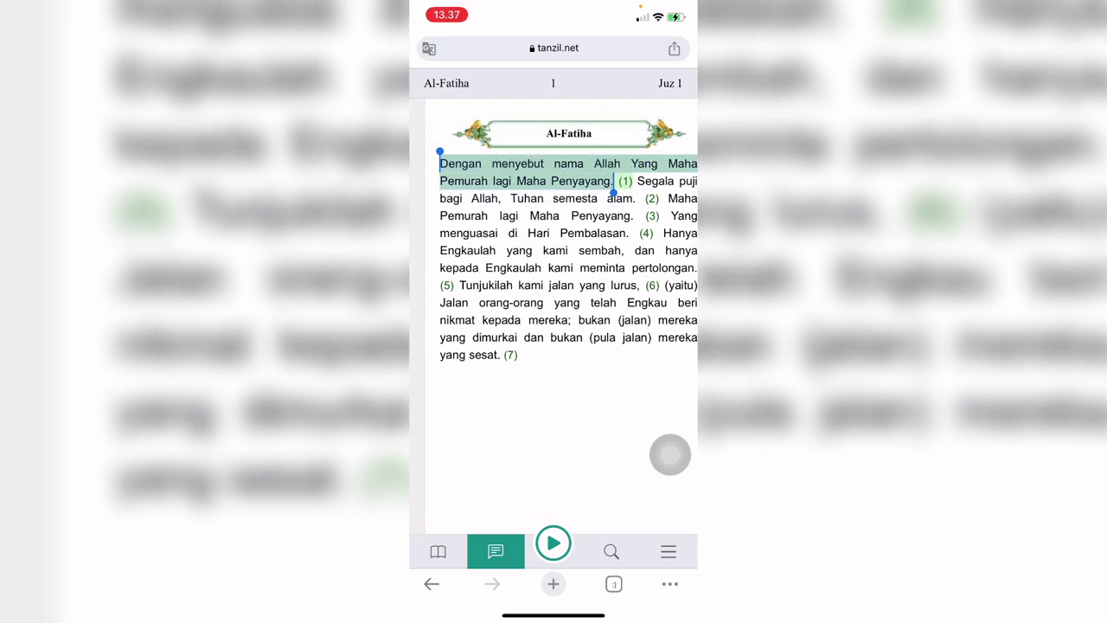
pyautogui.click(452, 129)
pyautogui.moveTo(554, 615); pyautogui.dragTo(554, 389)
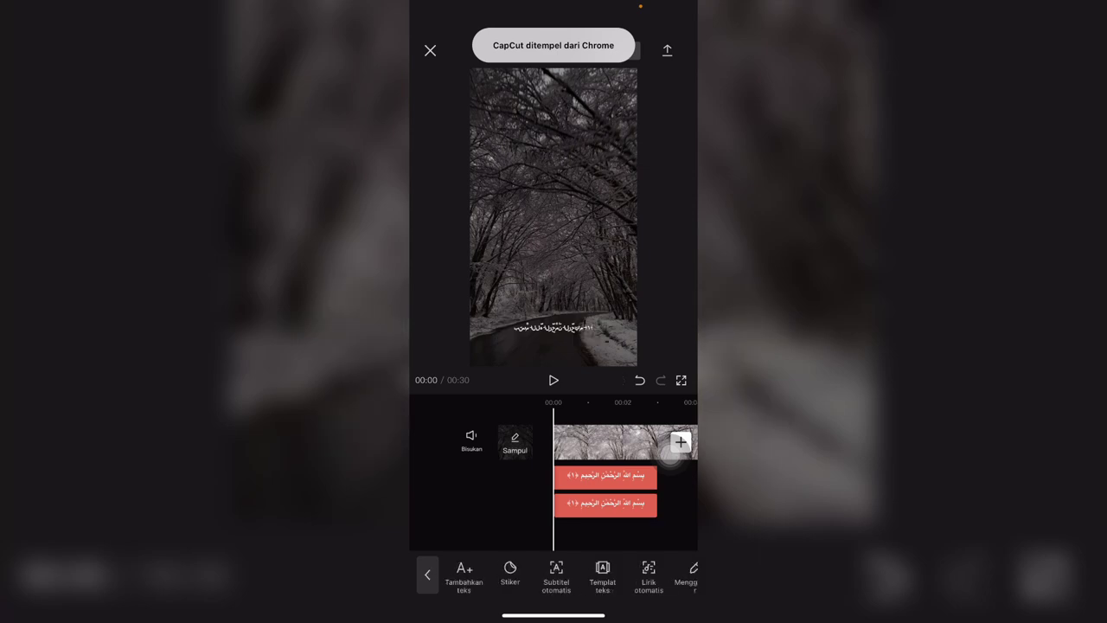
# Replace the duplicate caption's text with the Indonesian translation and centre it horizontally.
pyautogui.click(621, 595)
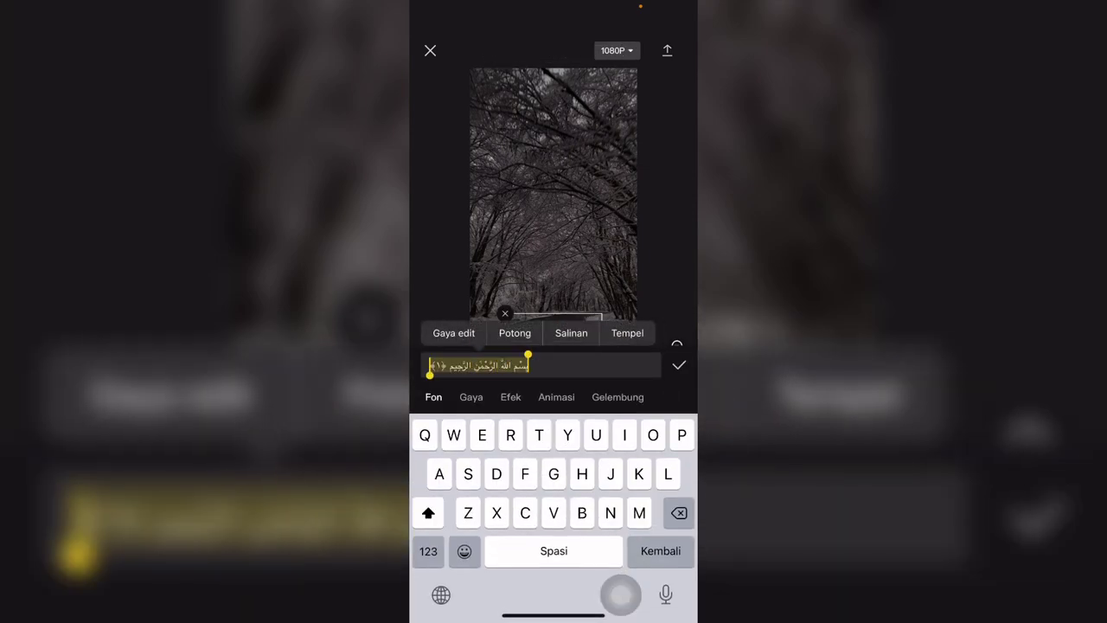
pyautogui.click(627, 332)
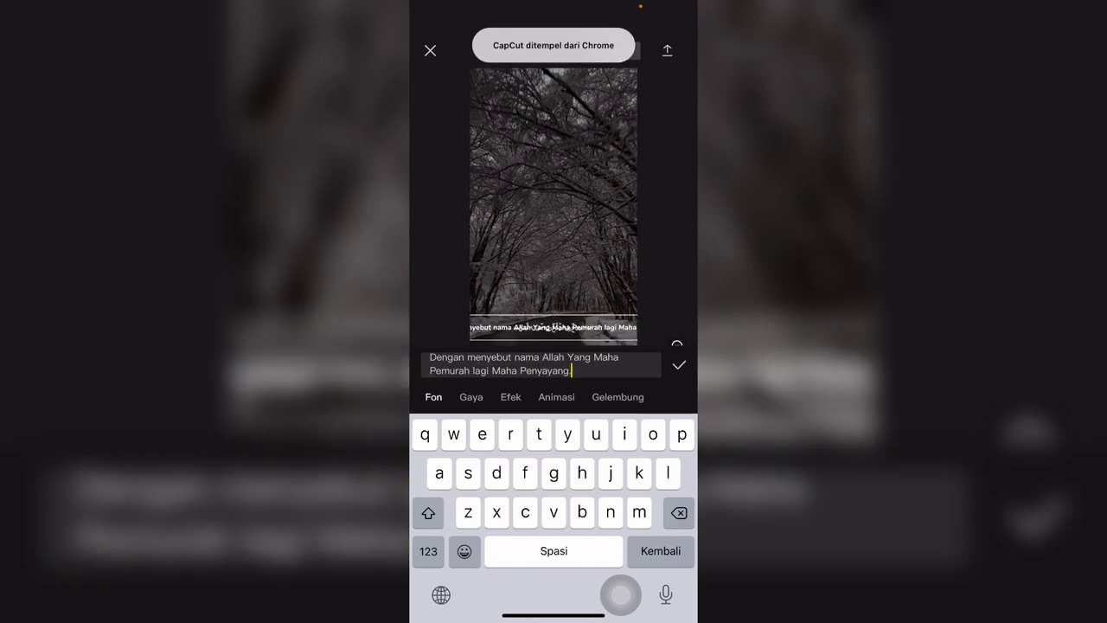
pyautogui.click(679, 365)
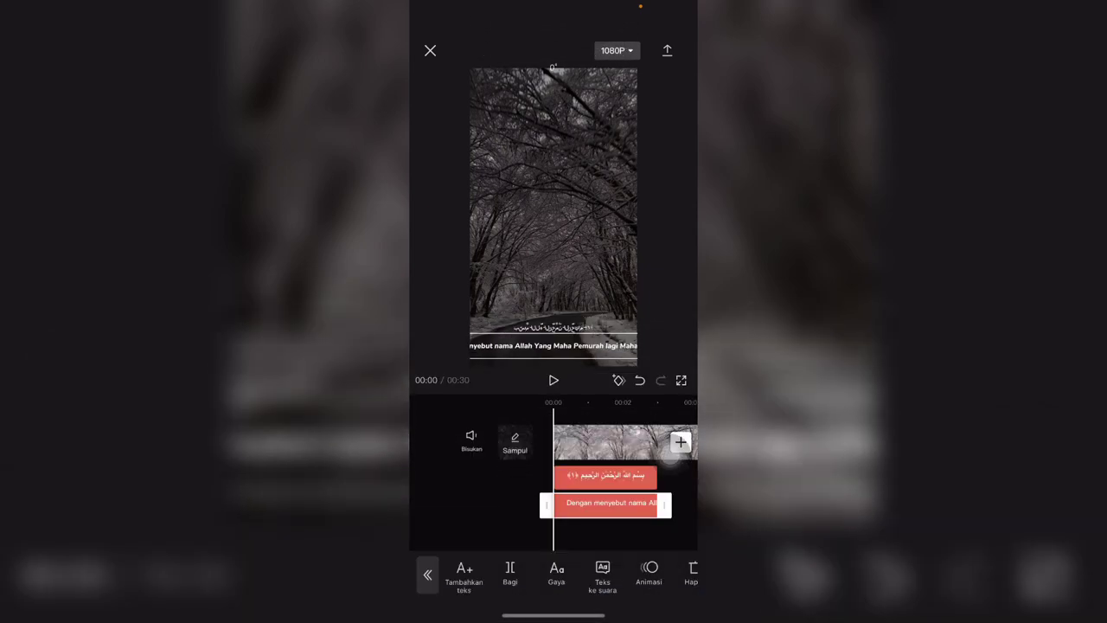
pyautogui.moveTo(550, 348); pyautogui.dragTo(553, 349)
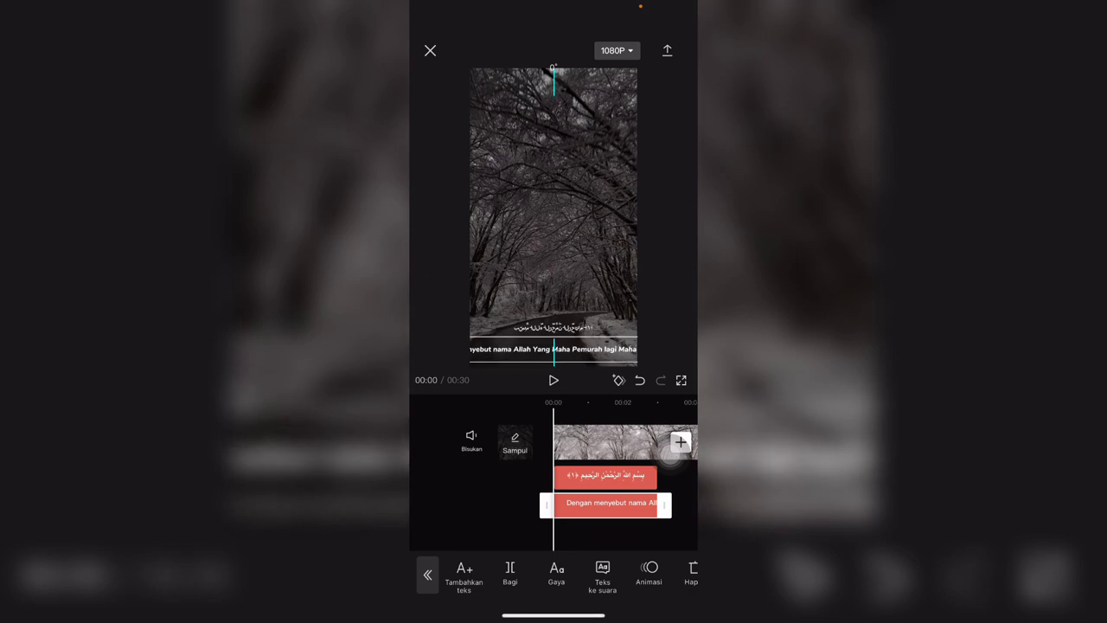
# Break the Indonesian caption into lines so 'lagi Maha Penyayang.' sits on its own line.
pyautogui.click(553, 348)
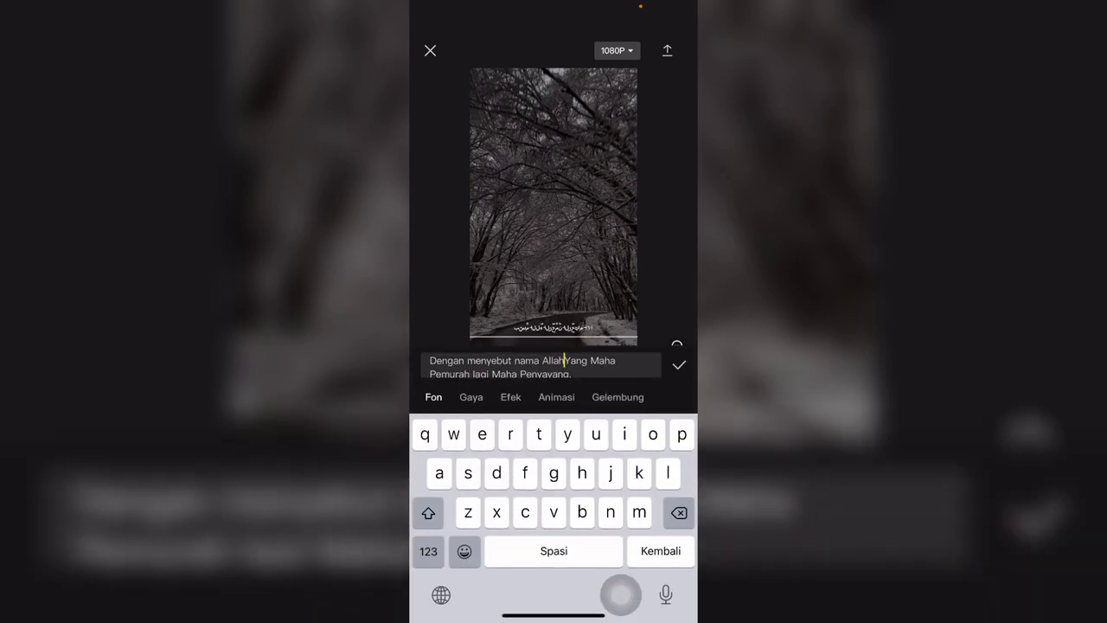
pyautogui.press('Return')
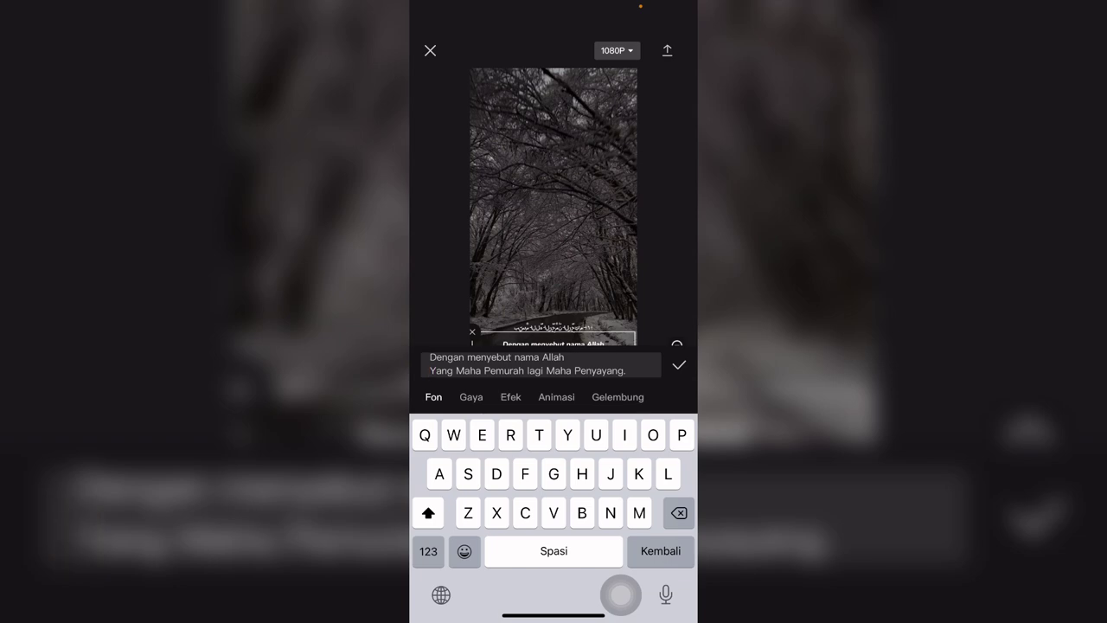
pyautogui.click(546, 370)
pyautogui.press('BackSpace')
pyautogui.press('Return')
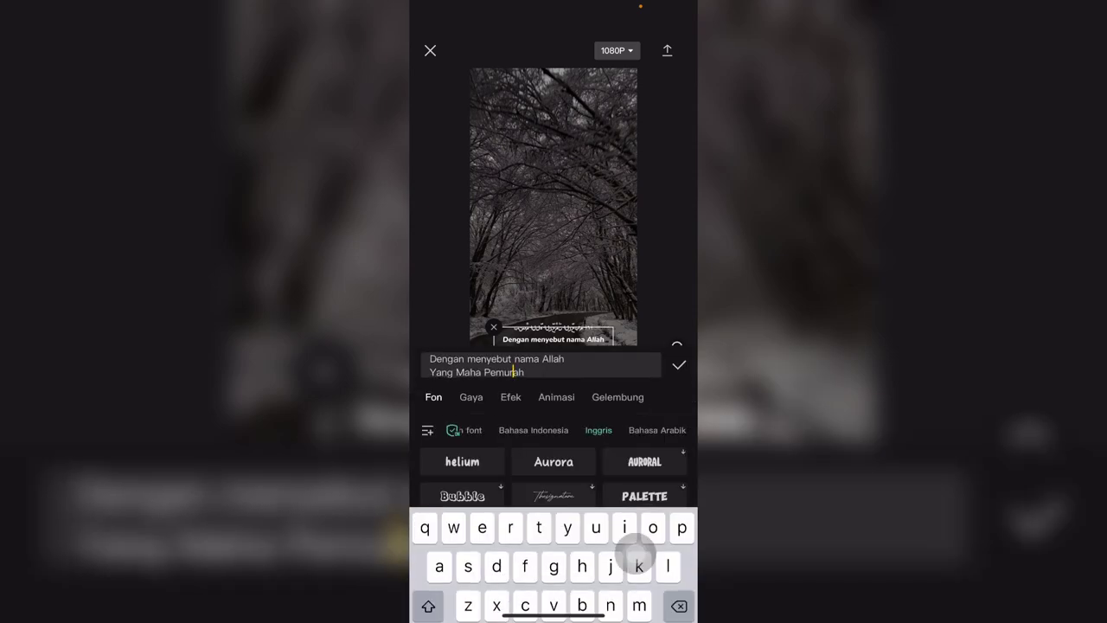
pyautogui.click(430, 357)
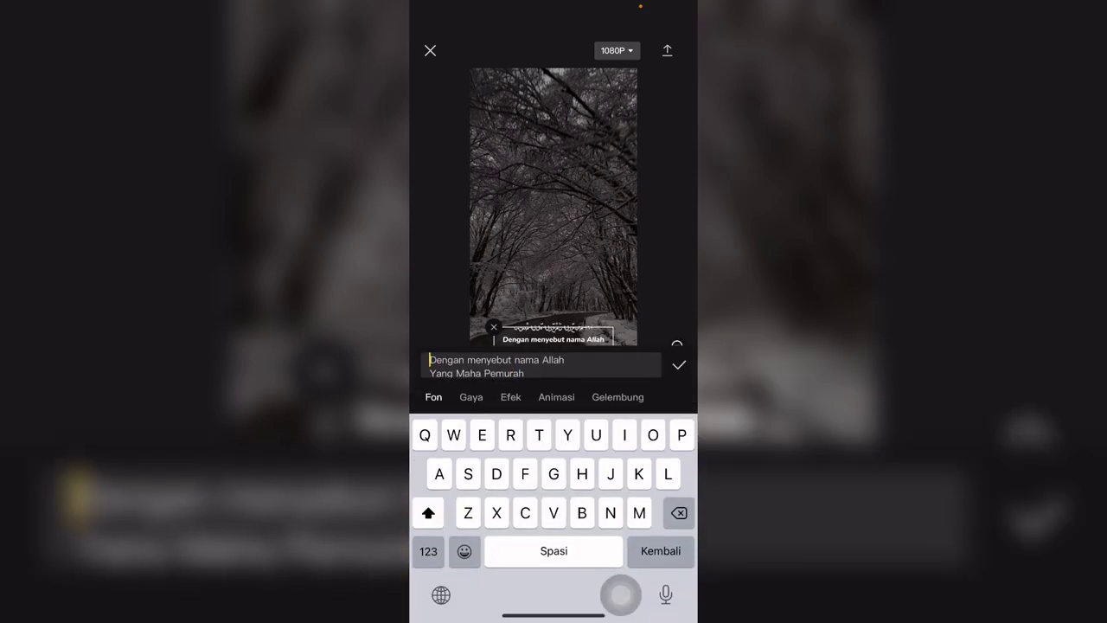
pyautogui.moveTo(554, 551); pyautogui.dragTo(554, 564)
pyautogui.press('BackSpace')
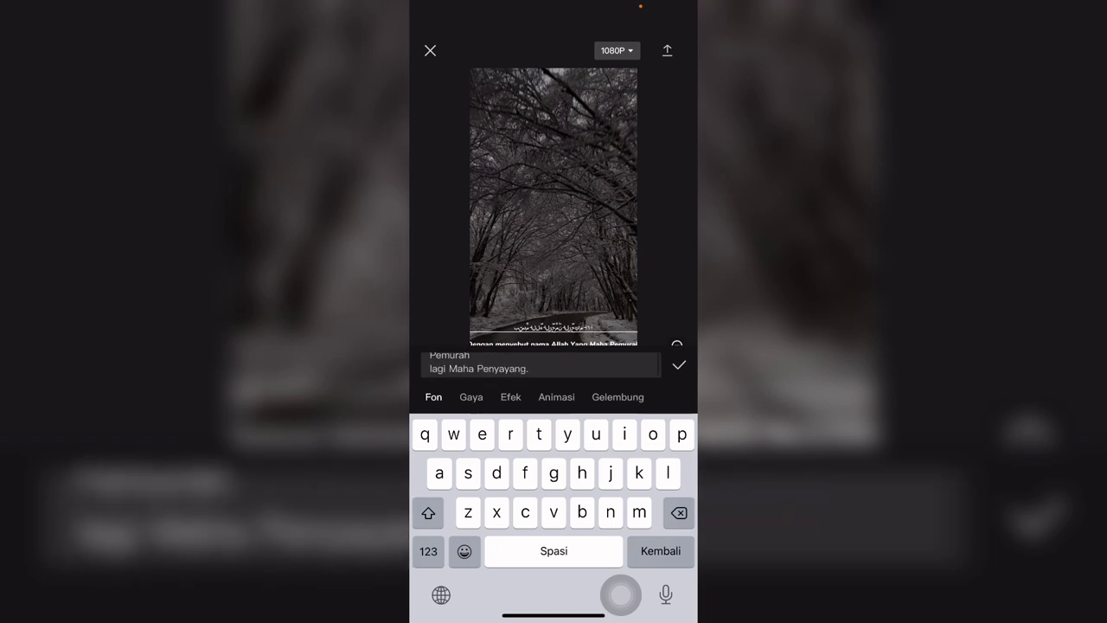
pyautogui.click(433, 396)
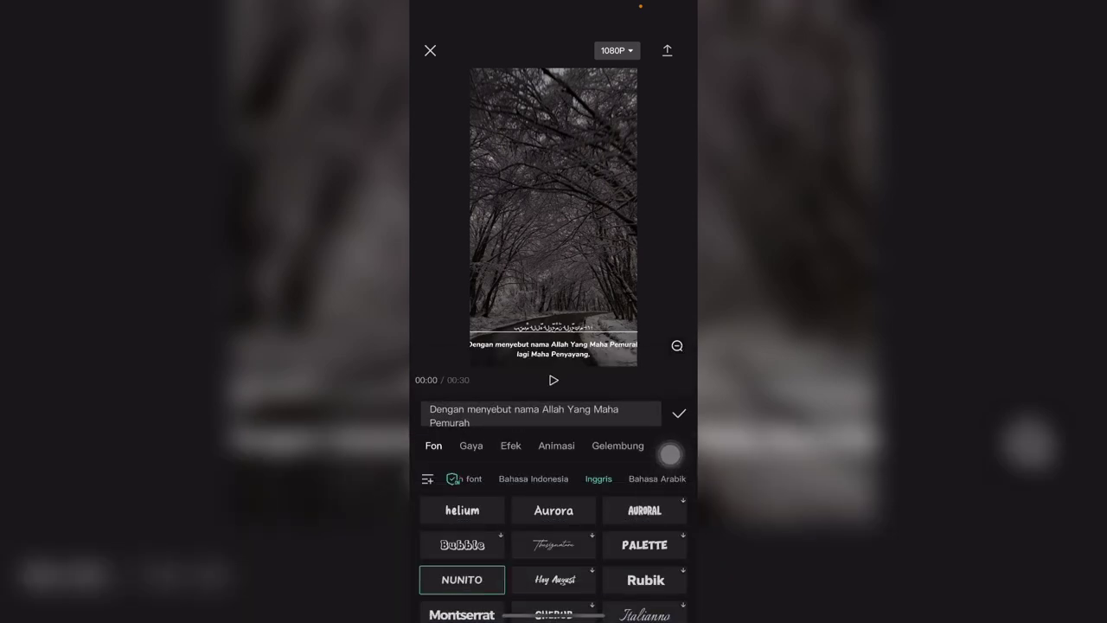
pyautogui.click(671, 453)
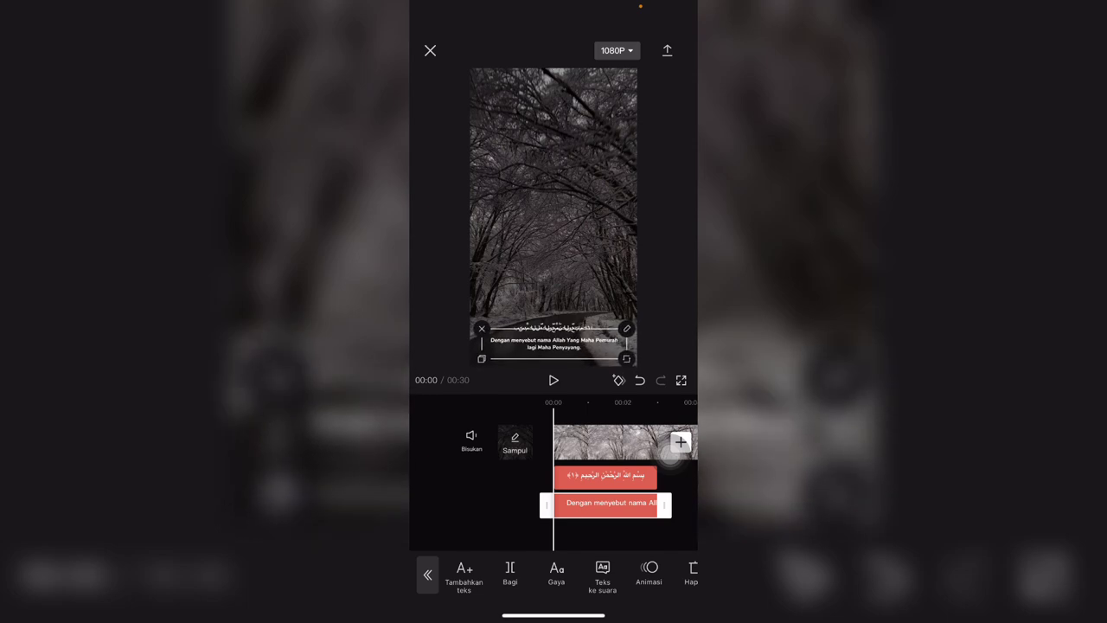
# Shrink the Arabic caption slightly and centre it in the frame.
pyautogui.click(605, 476)
pyautogui.moveTo(627, 345); pyautogui.dragTo(614, 335)
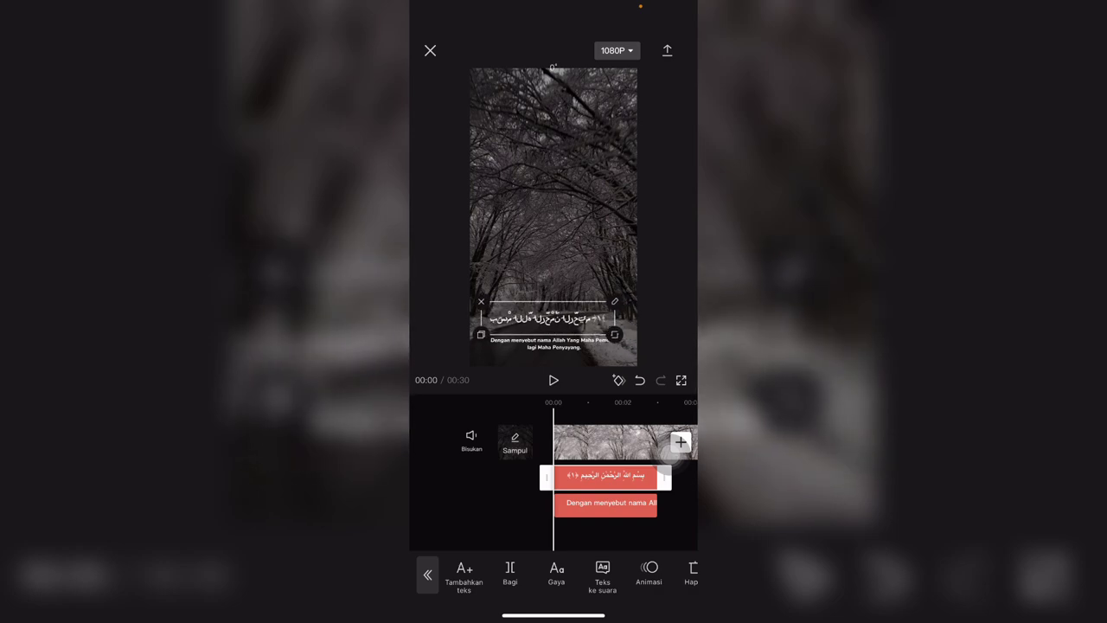
pyautogui.moveTo(547, 317); pyautogui.dragTo(553, 313)
pyautogui.click(553, 313)
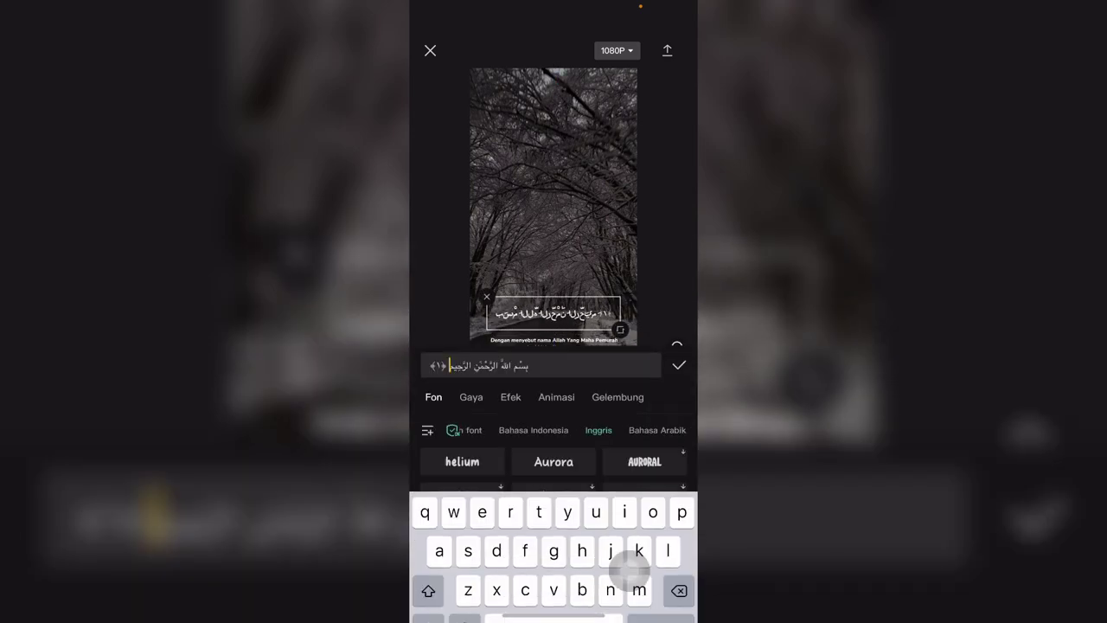
pyautogui.click(671, 454)
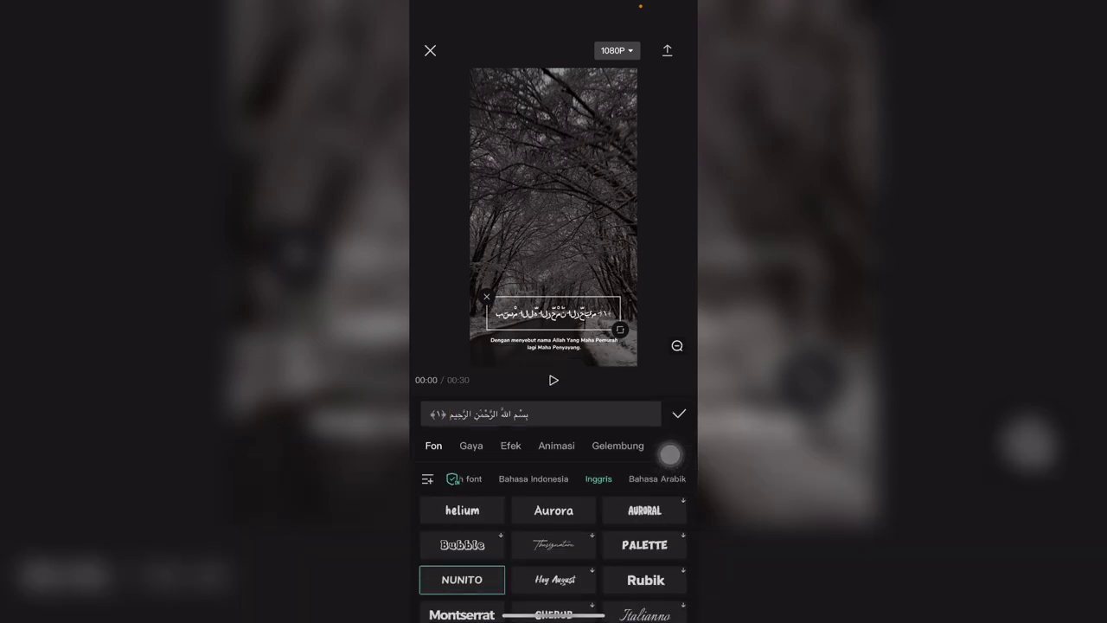
pyautogui.click(678, 414)
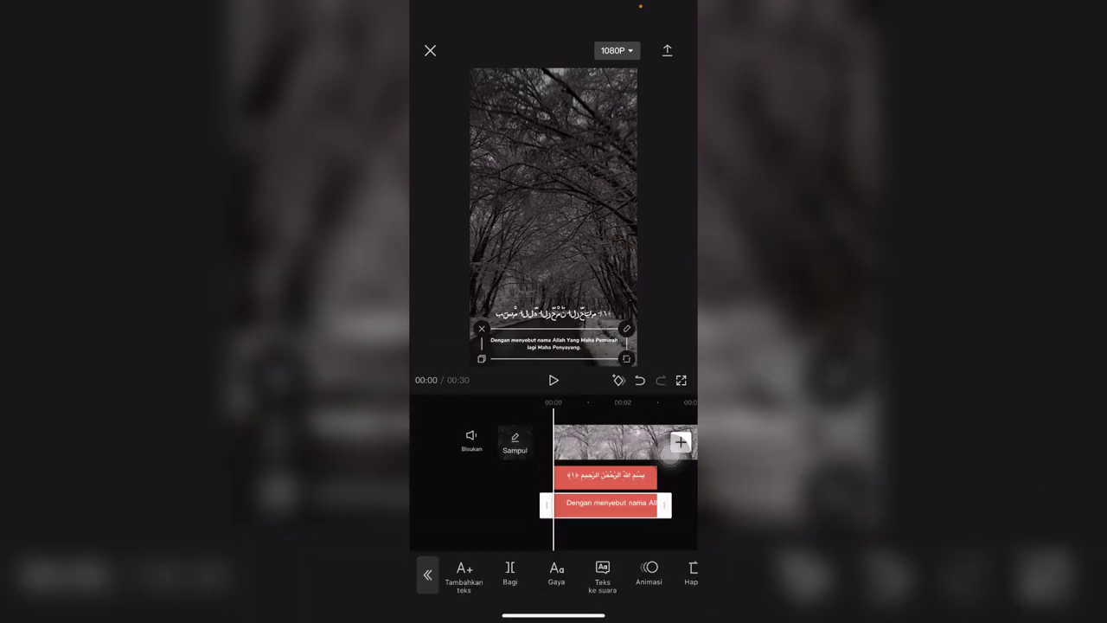
pyautogui.click(427, 575)
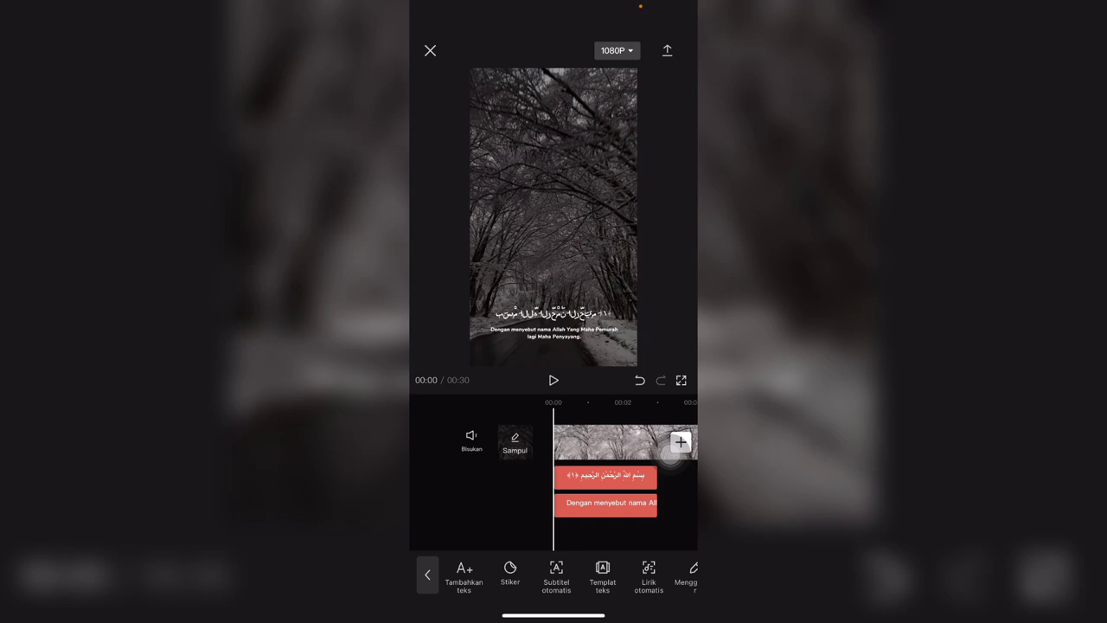
# Duplicate the Indonesian caption clip and move the copy just below the original.
pyautogui.click(606, 505)
pyautogui.moveTo(657, 575); pyautogui.dragTo(484, 575)
pyautogui.click(638, 571)
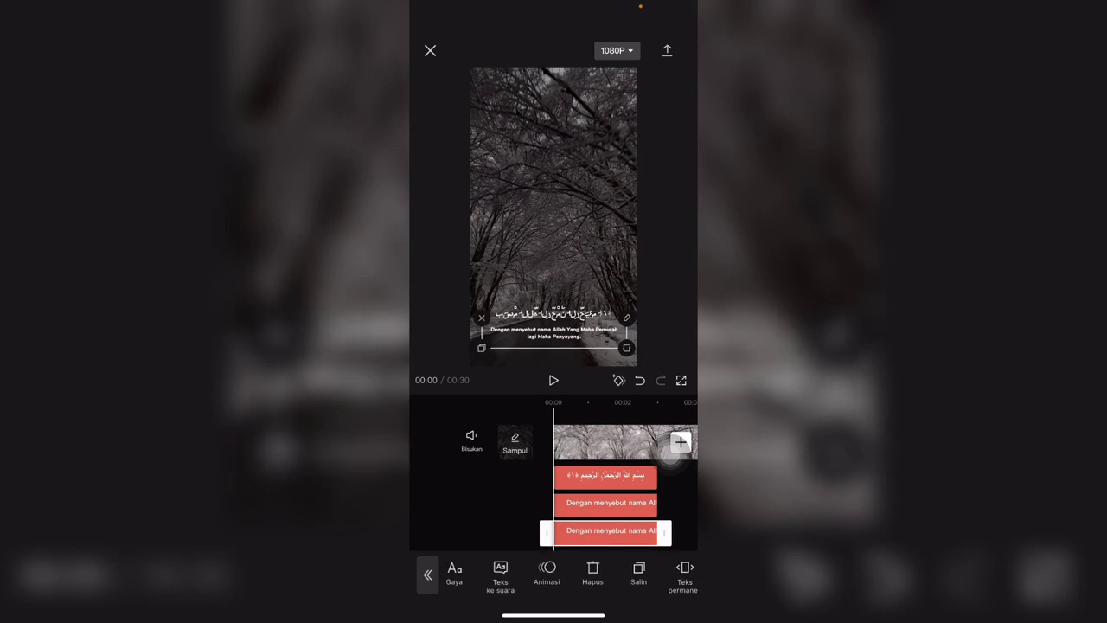
pyautogui.moveTo(554, 332); pyautogui.dragTo(554, 345)
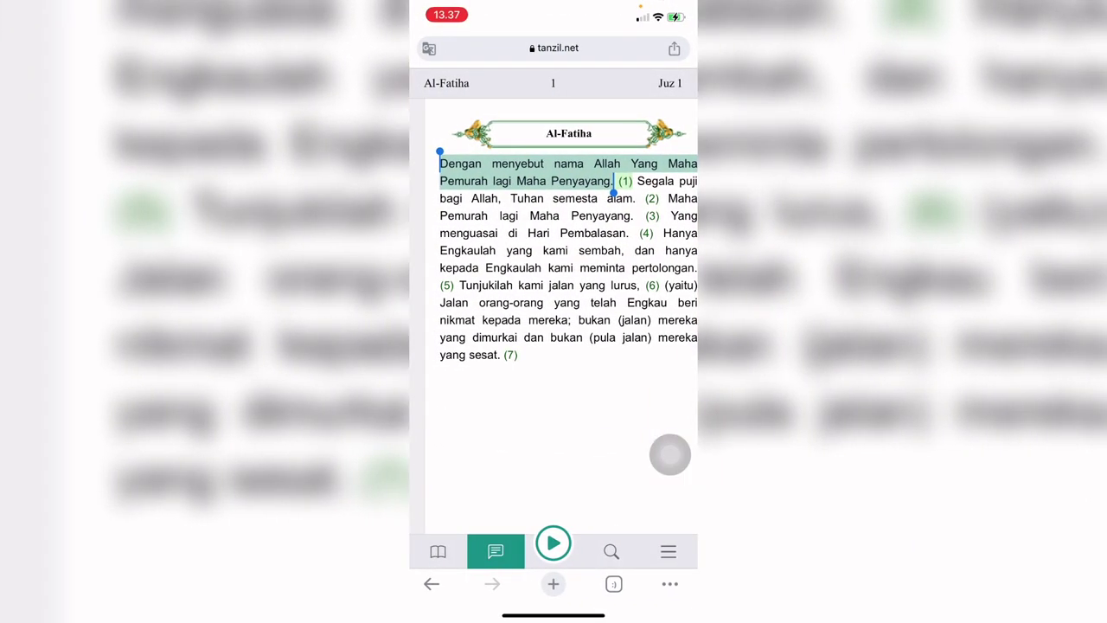
# Choose English: Ahmed Ali from Tanzil's translation list.
pyautogui.hscroll(2, 554, 260)
pyautogui.click(668, 551)
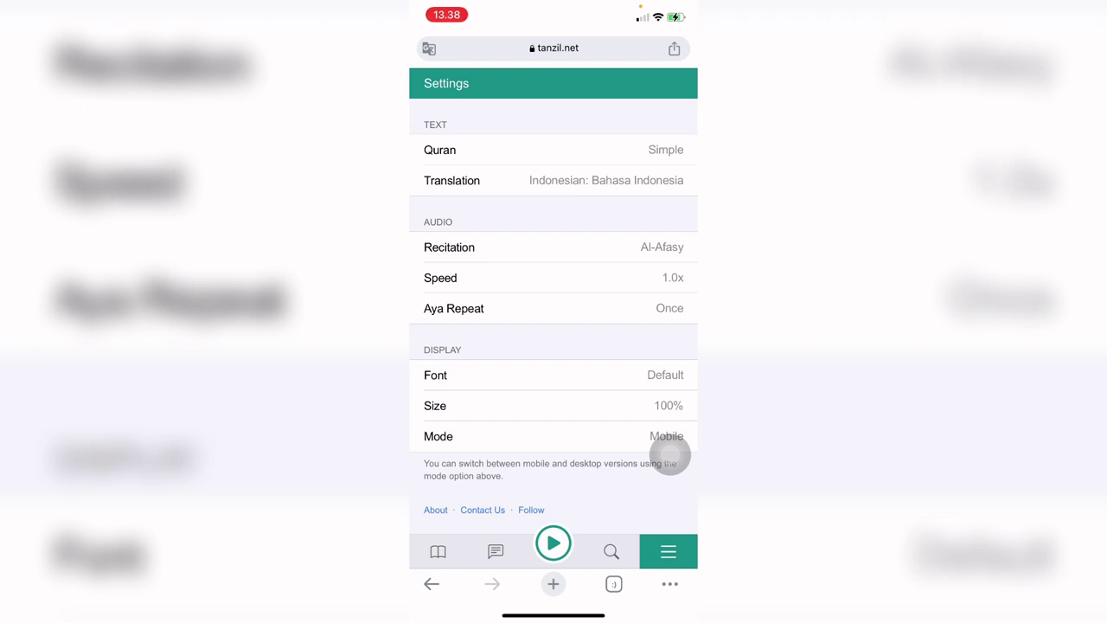
pyautogui.click(605, 180)
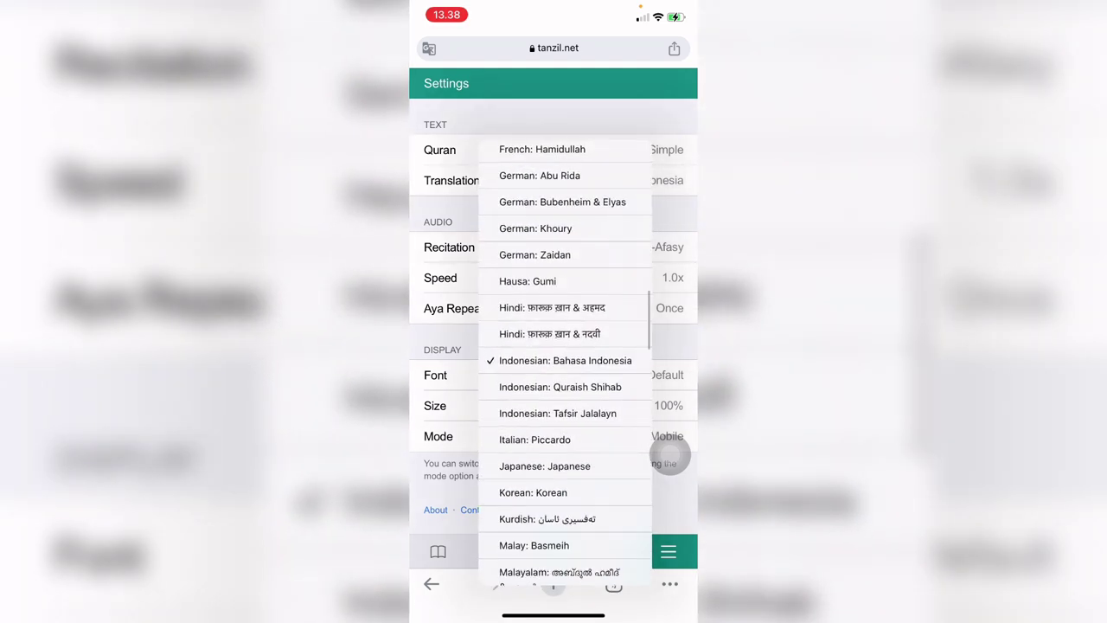
pyautogui.scroll(-2, 562, 346)
pyautogui.scroll(-5, 564, 363)
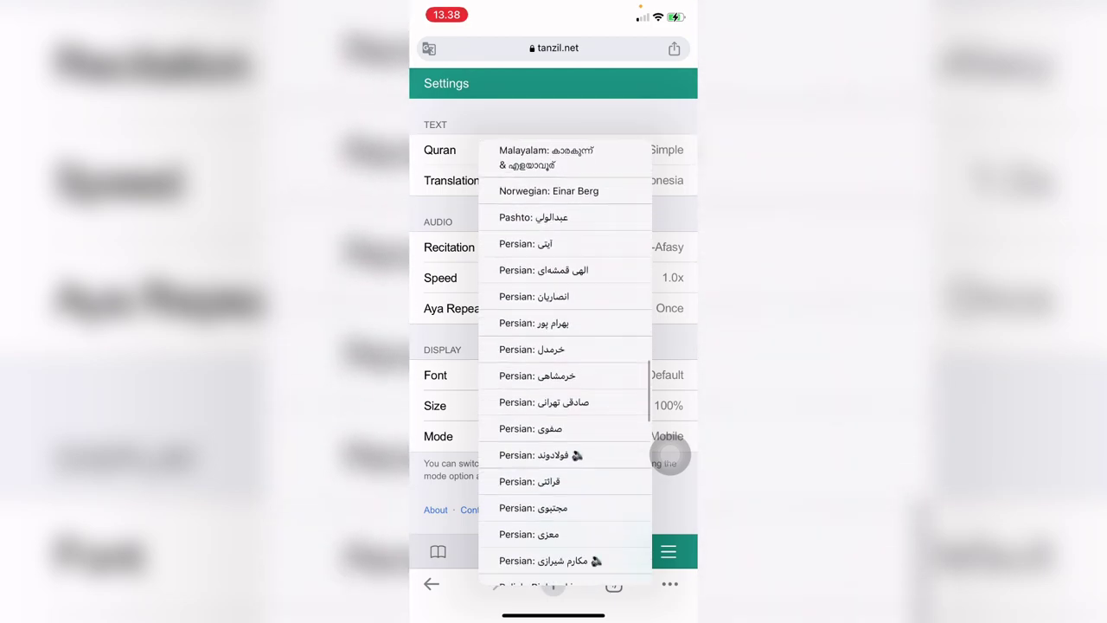
pyautogui.scroll(6, 564, 363)
pyautogui.scroll(10, 564, 363)
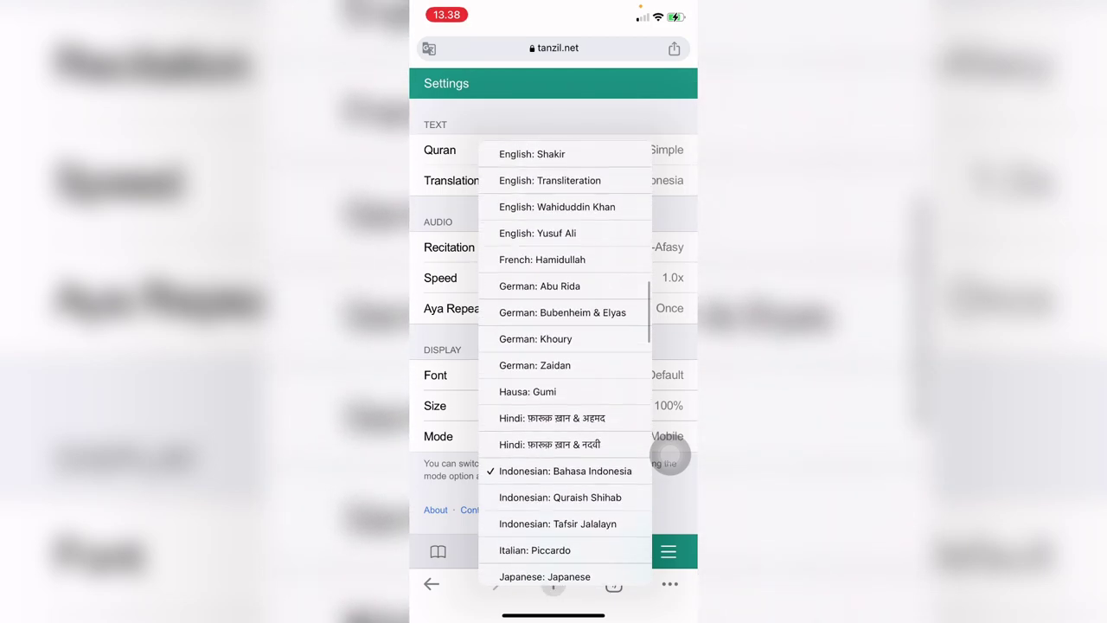
pyautogui.scroll(8, 564, 364)
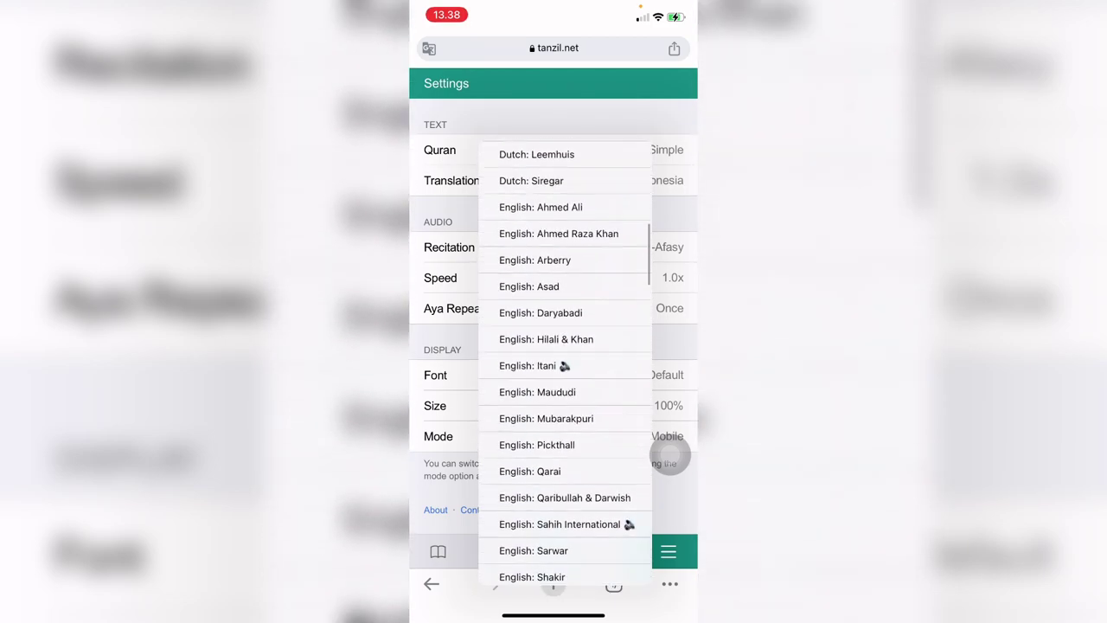
pyautogui.click(541, 287)
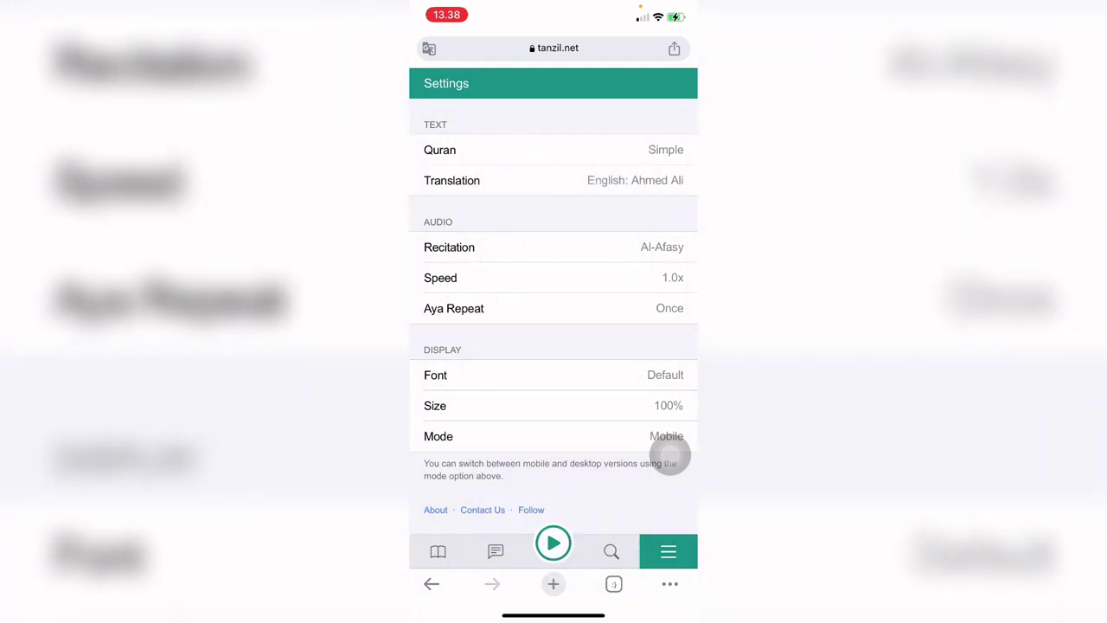
# Show Al-Fatiha in the English translation view.
pyautogui.click(437, 551)
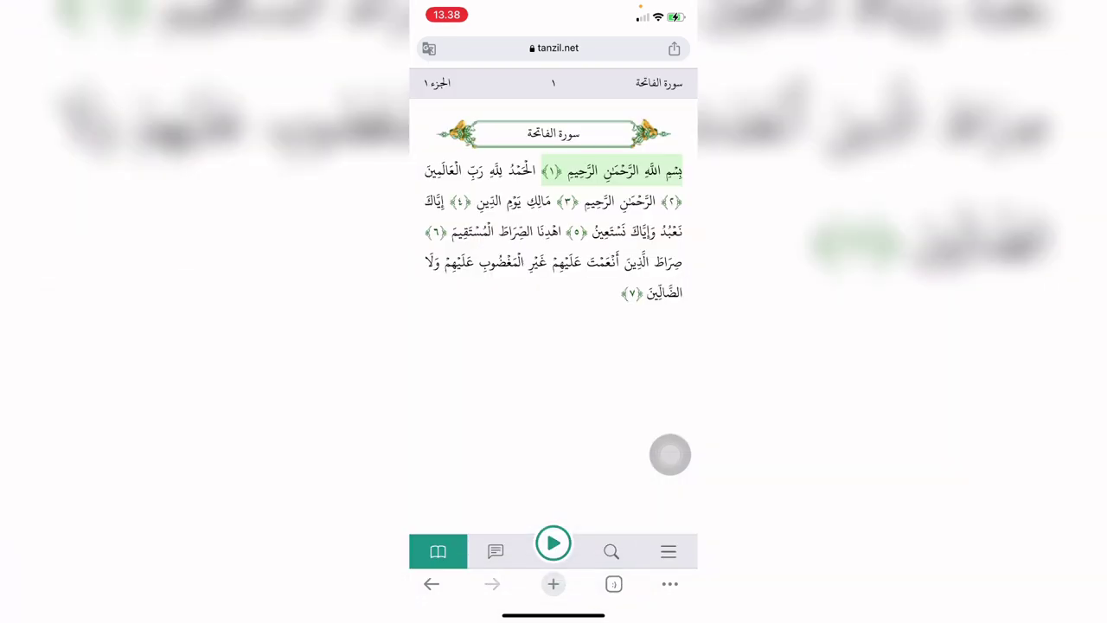
pyautogui.click(496, 551)
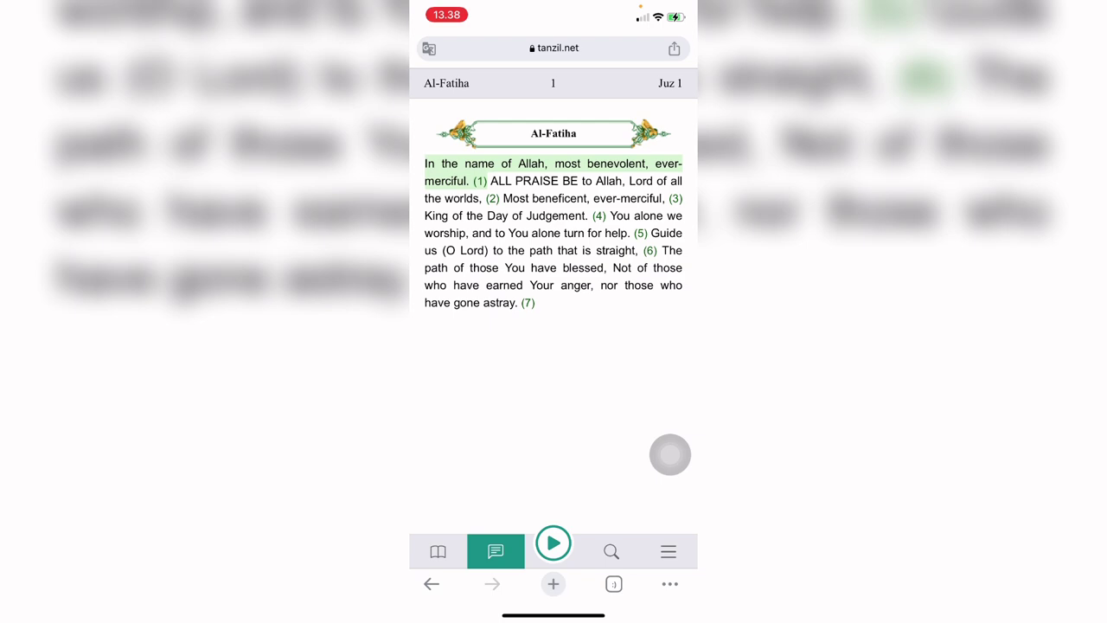
pyautogui.moveTo(670, 454); pyautogui.dragTo(655, 510)
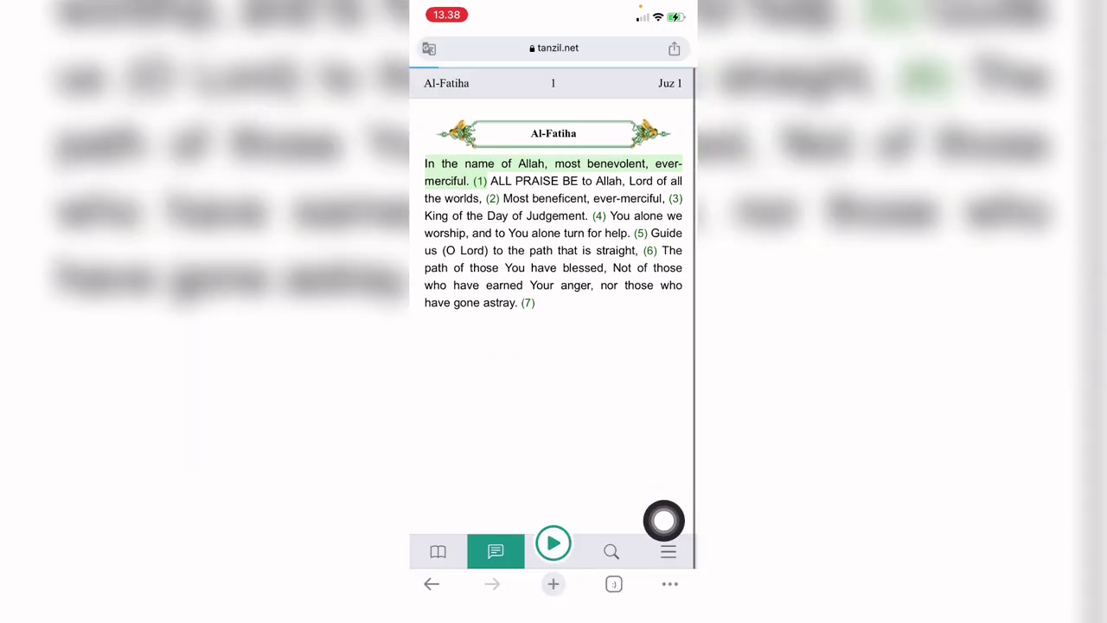
pyautogui.moveTo(655, 510)
pyautogui.mouseDown()
pyautogui.moveTo(680, 540)
pyautogui.moveTo(669, 571)
pyautogui.moveTo(671, 476)
pyautogui.mouseUp()
# Verify English: Ahmed Ali is selected, return to the English text and start the recitation.
pyautogui.click(668, 551)
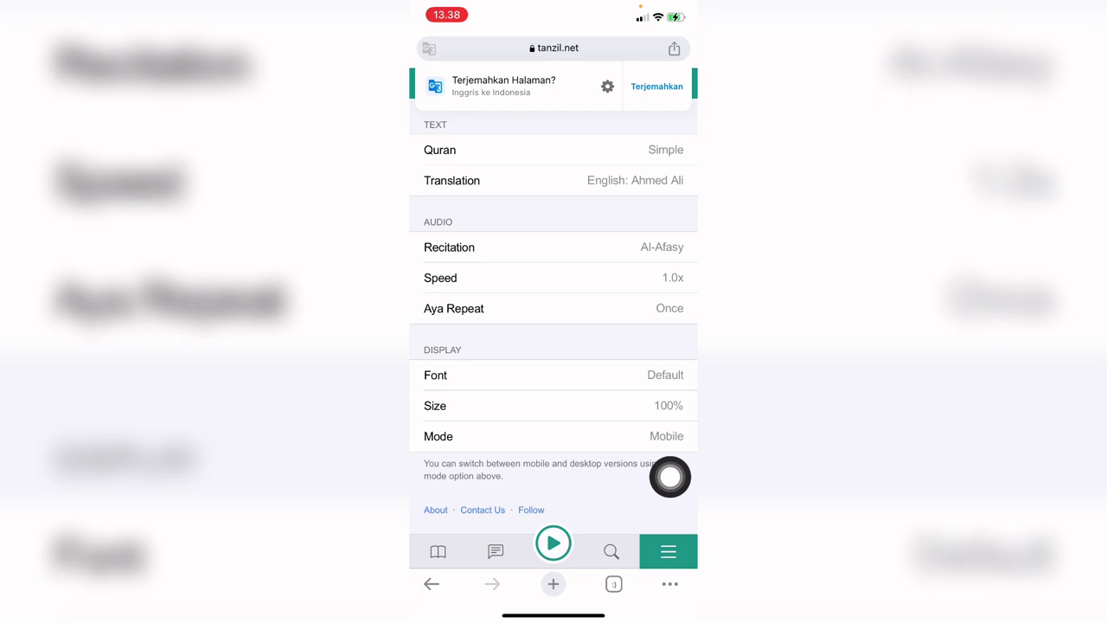
pyautogui.moveTo(670, 477)
pyautogui.mouseDown()
pyautogui.moveTo(670, 216)
pyautogui.moveTo(664, 306)
pyautogui.mouseUp()
pyautogui.click(635, 180)
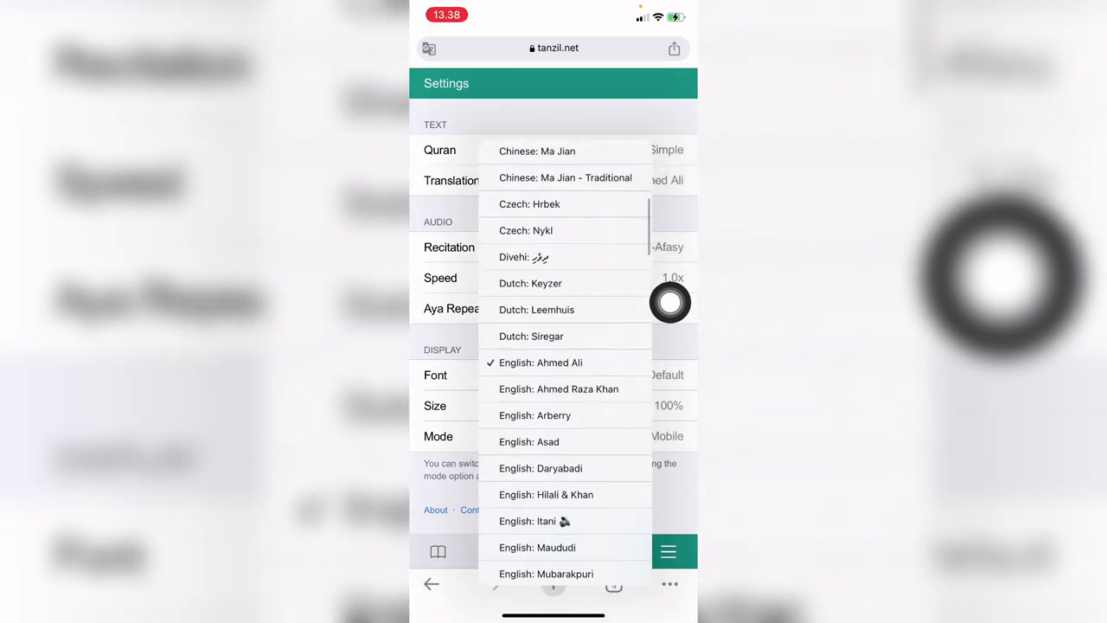
pyautogui.click(541, 362)
pyautogui.moveTo(670, 301); pyautogui.dragTo(443, 584)
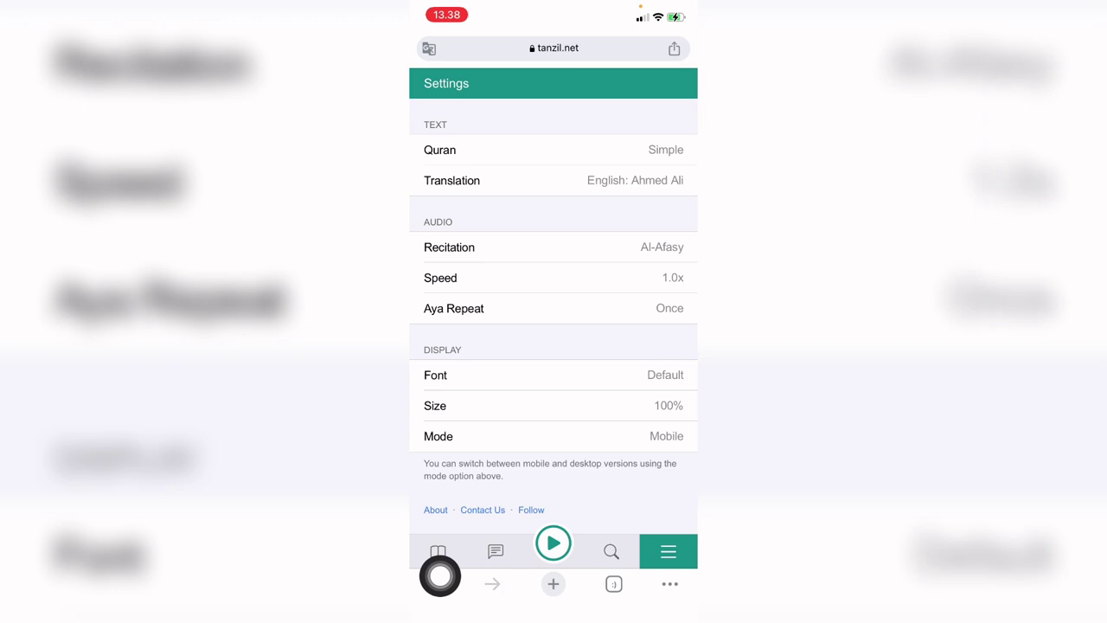
pyautogui.moveTo(443, 584); pyautogui.dragTo(516, 557)
pyautogui.click(516, 558)
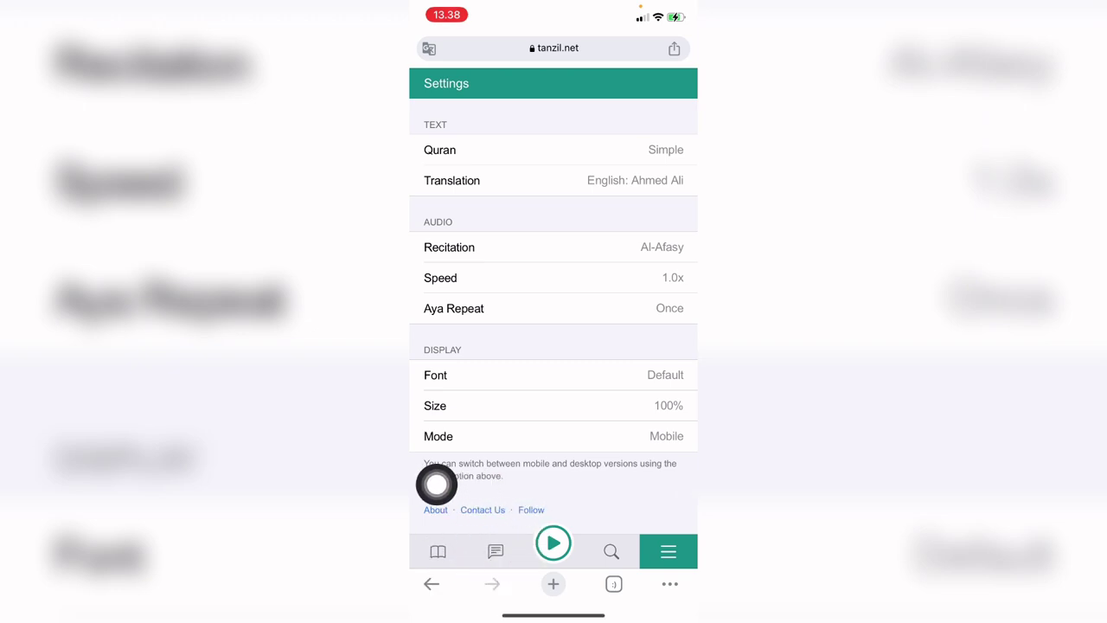
pyautogui.click(551, 540)
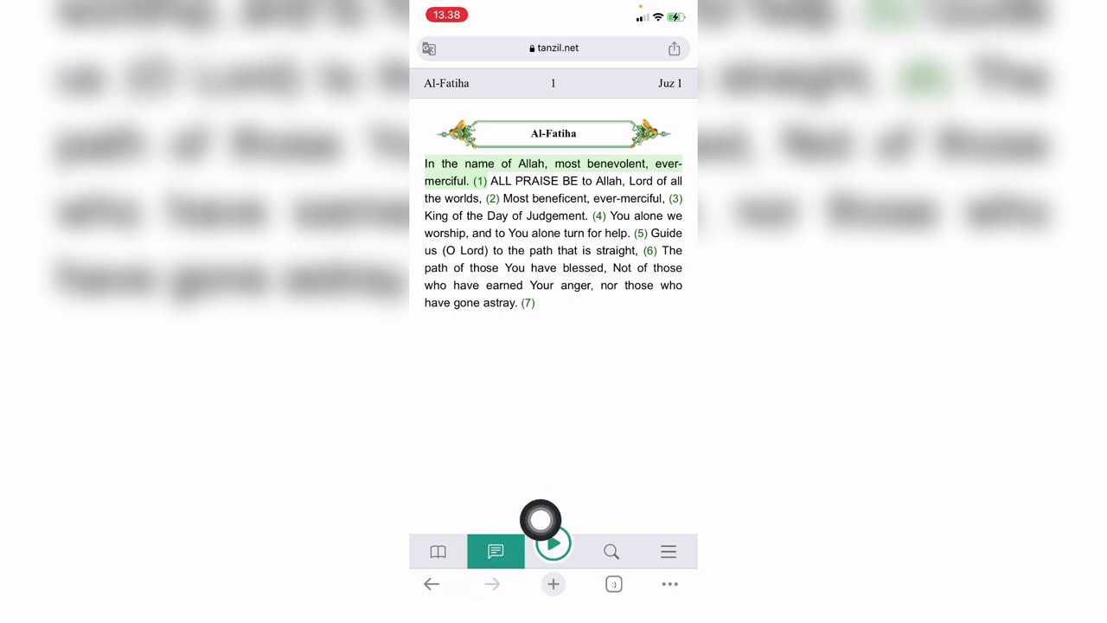
# In the translation tab, select and copy verse 1, 'In the name of Allah, most benevolent, ever-merciful.'.
pyautogui.click(436, 534)
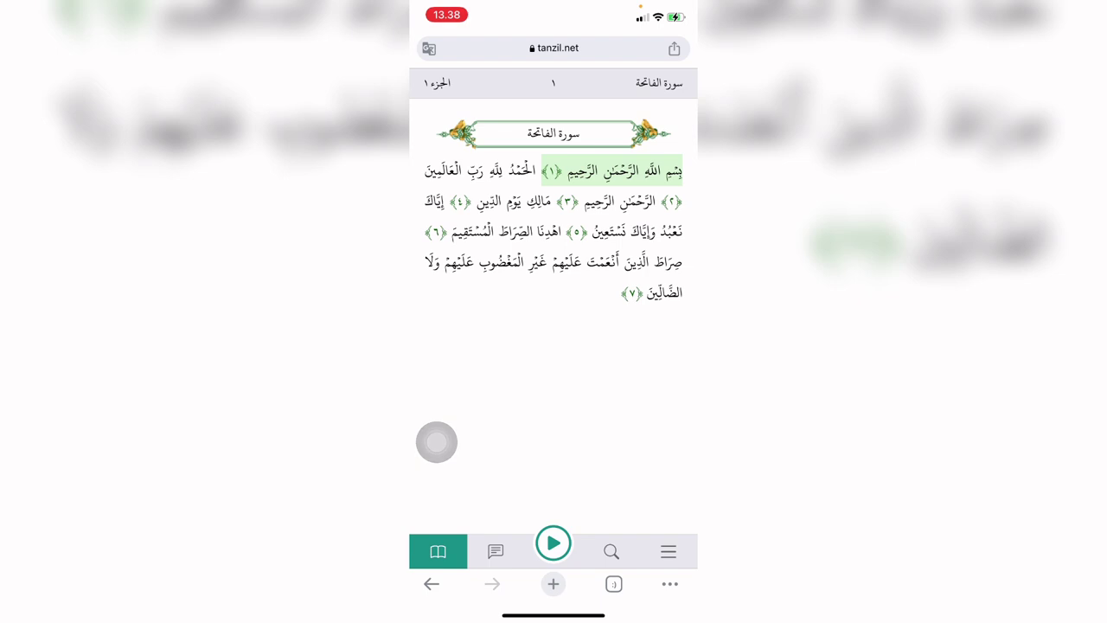
pyautogui.click(496, 551)
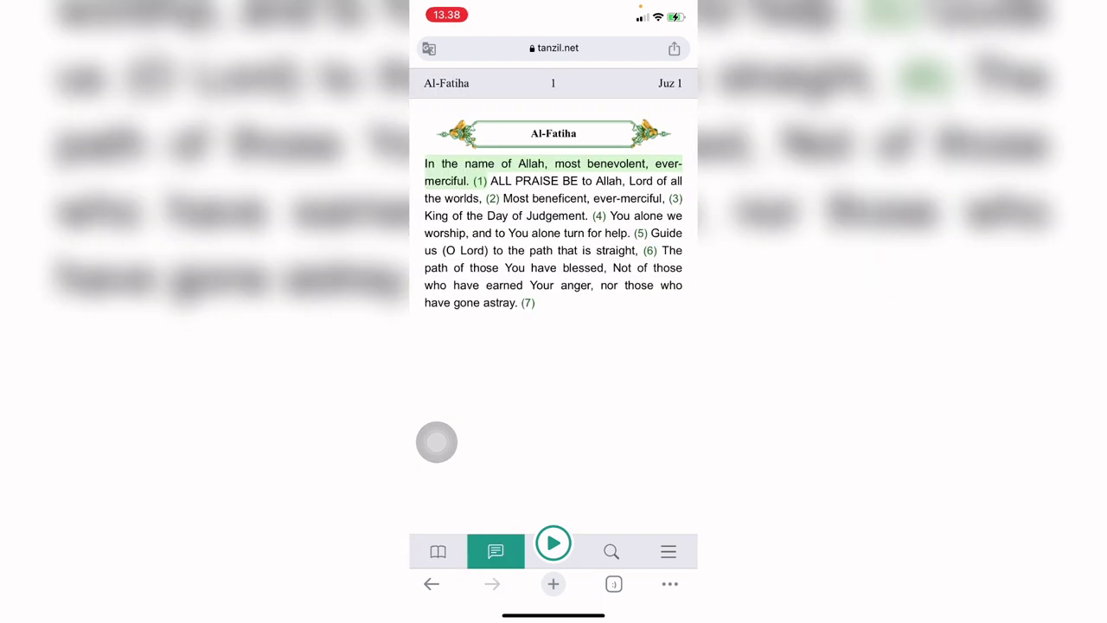
pyautogui.moveTo(429, 163); pyautogui.dragTo(430, 164)
pyautogui.moveTo(435, 164); pyautogui.dragTo(474, 181)
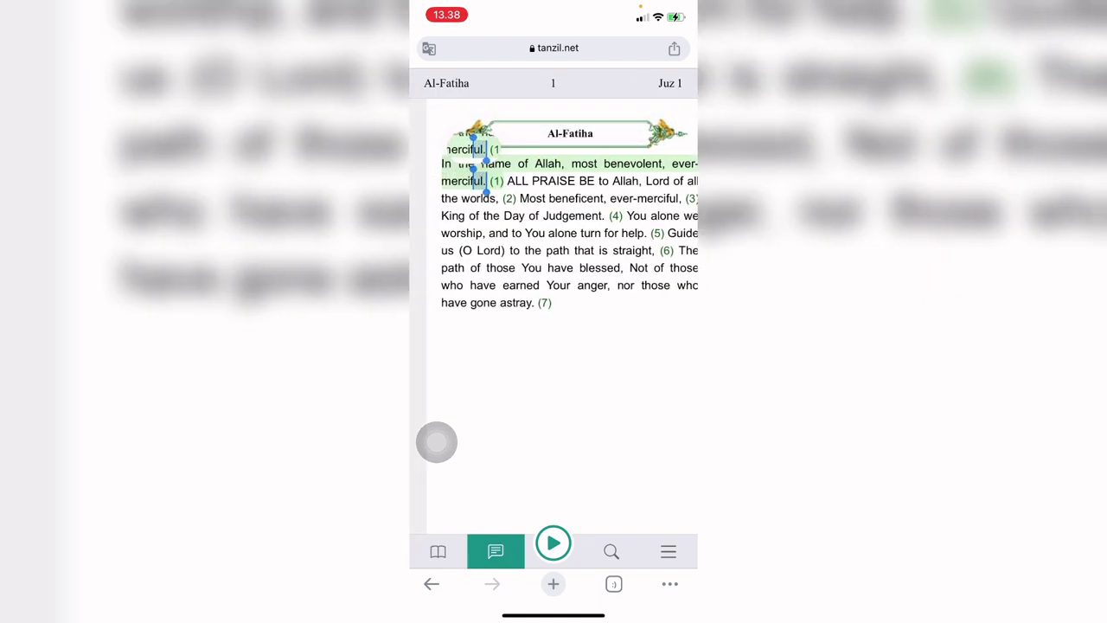
pyautogui.hscroll(1, 554, 260)
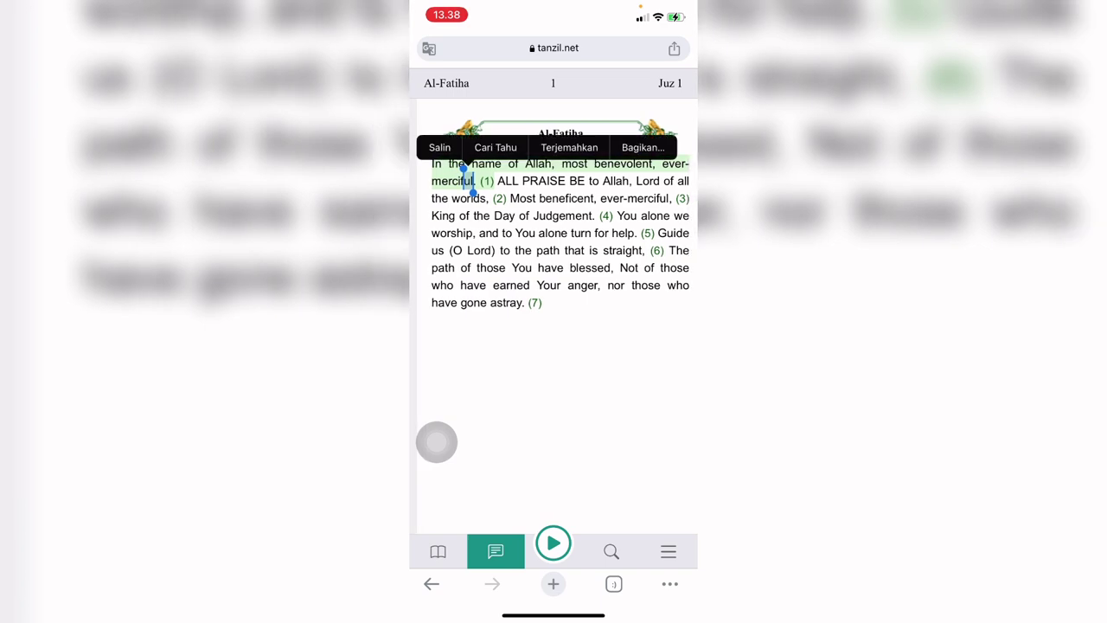
pyautogui.moveTo(475, 185)
pyautogui.mouseDown()
pyautogui.moveTo(508, 185)
pyautogui.moveTo(459, 185)
pyautogui.mouseUp()
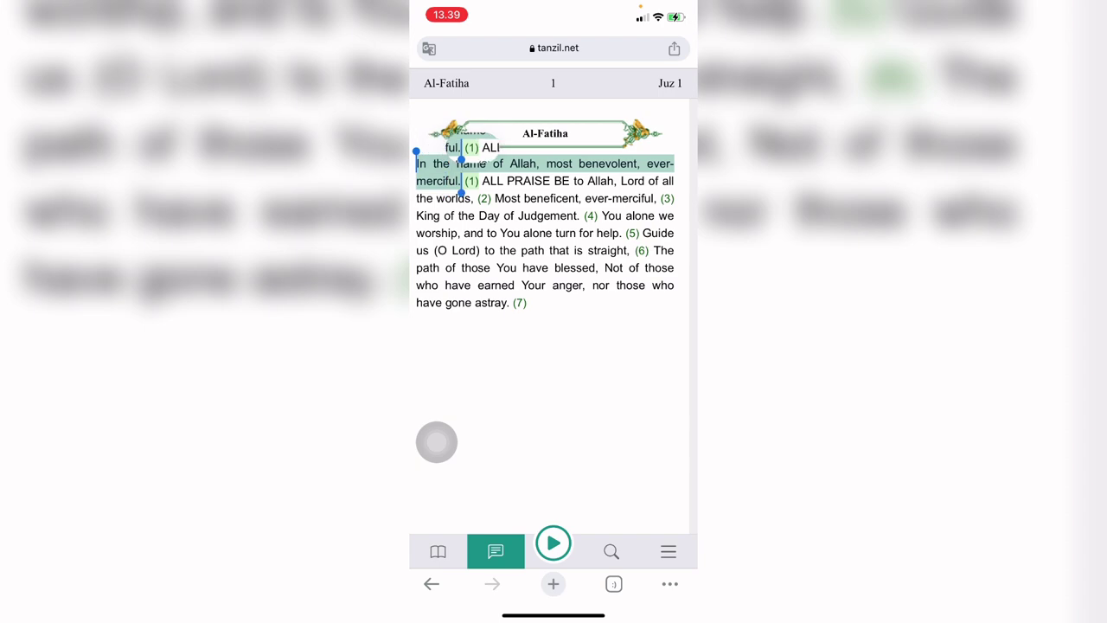
pyautogui.click(439, 130)
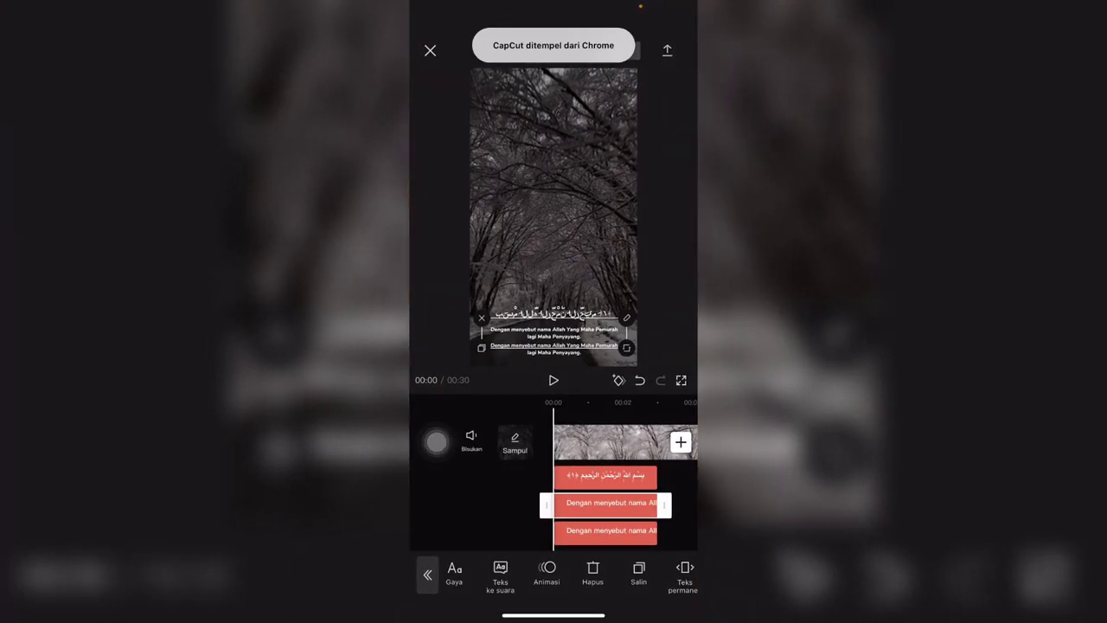
# Select both Indonesian lines of the third caption, paste the English verse over them and confirm.
pyautogui.click(554, 346)
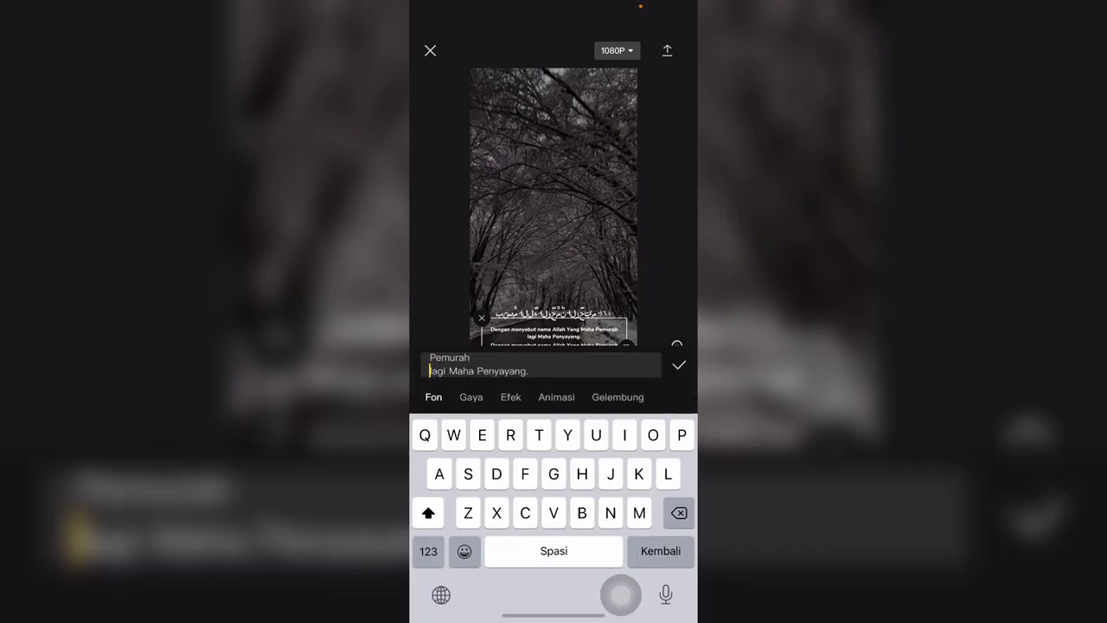
pyautogui.click(433, 396)
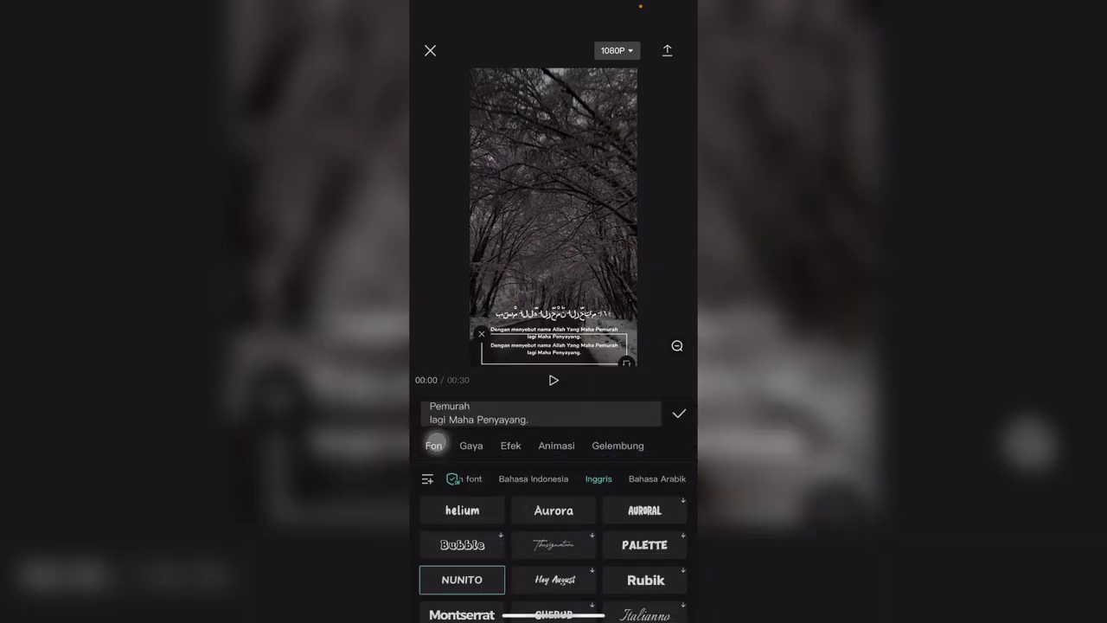
pyautogui.click(530, 419)
pyautogui.write('r')
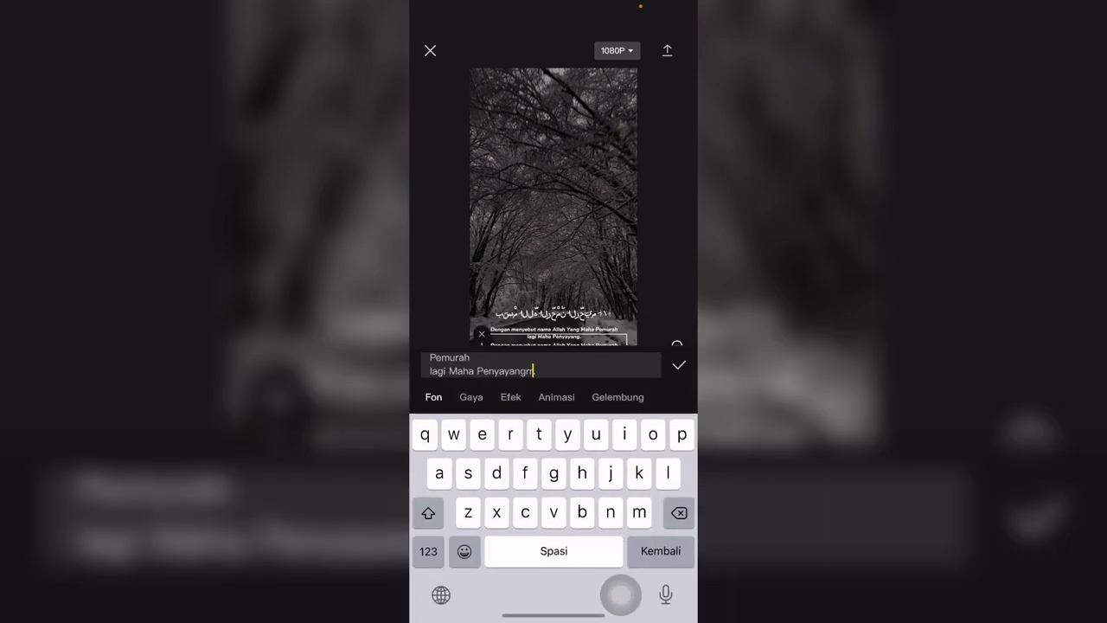
pyautogui.tripleClick(482, 370)
pyautogui.click(458, 338)
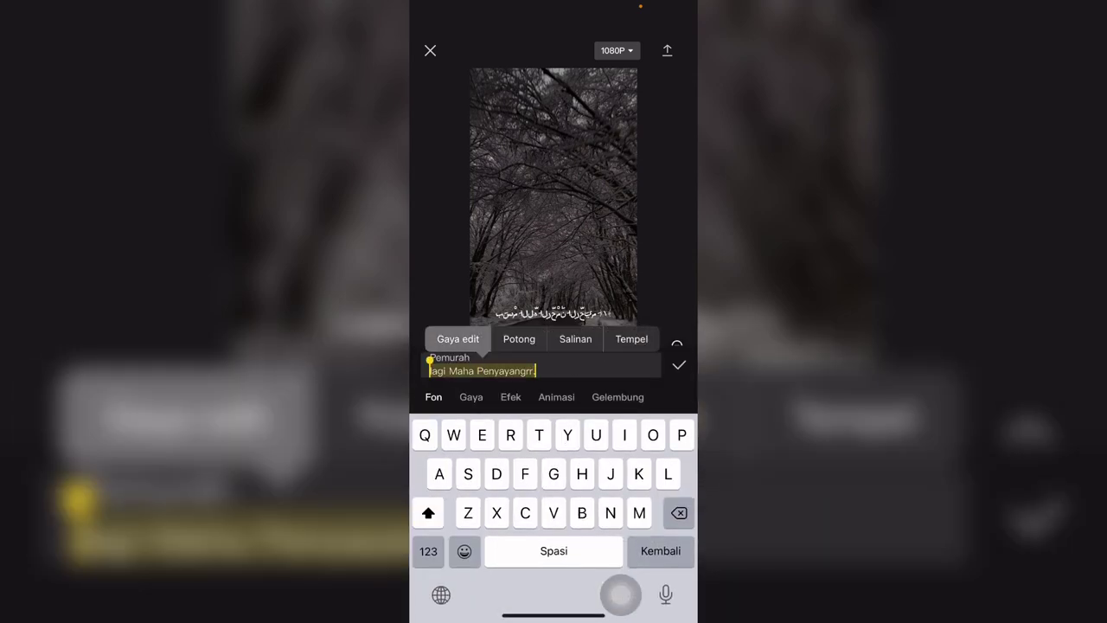
pyautogui.moveTo(430, 358); pyautogui.dragTo(430, 344)
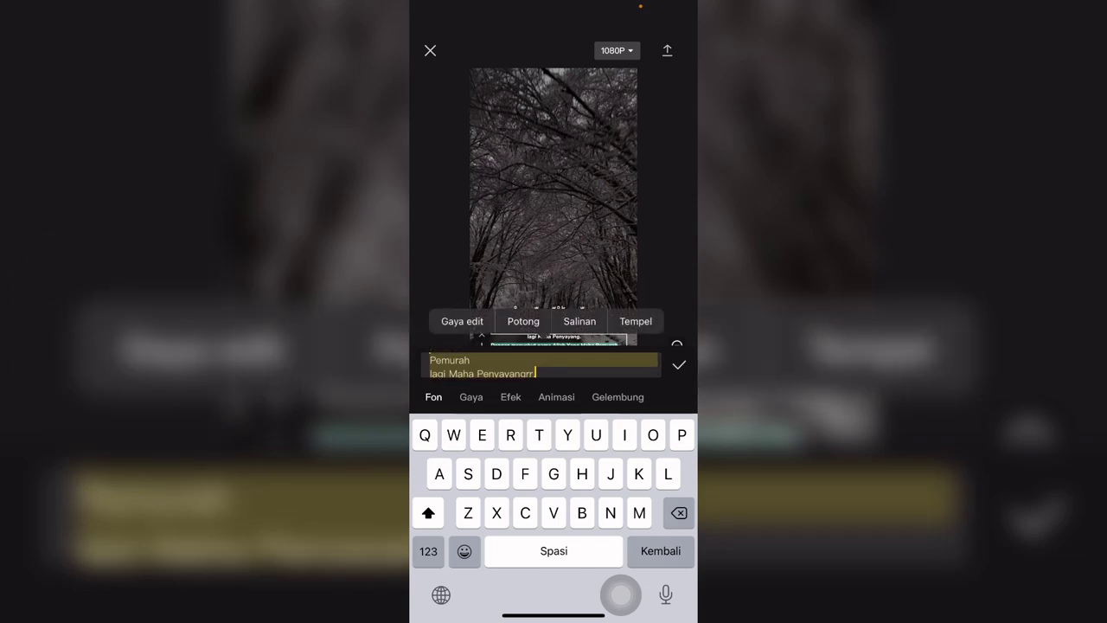
pyautogui.click(636, 321)
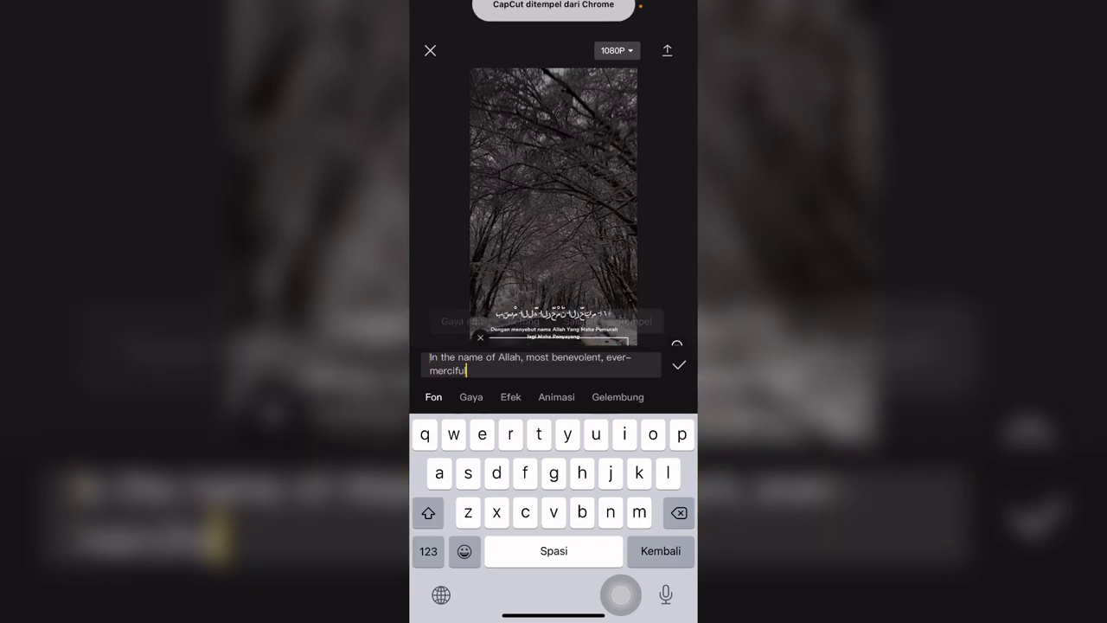
pyautogui.click(679, 365)
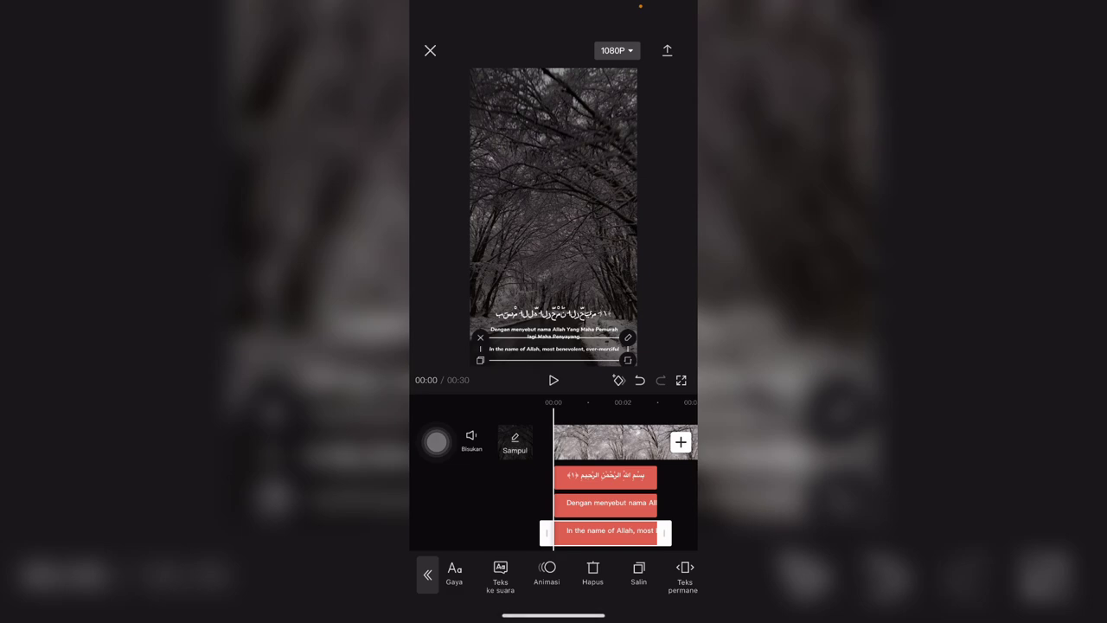
pyautogui.click(454, 572)
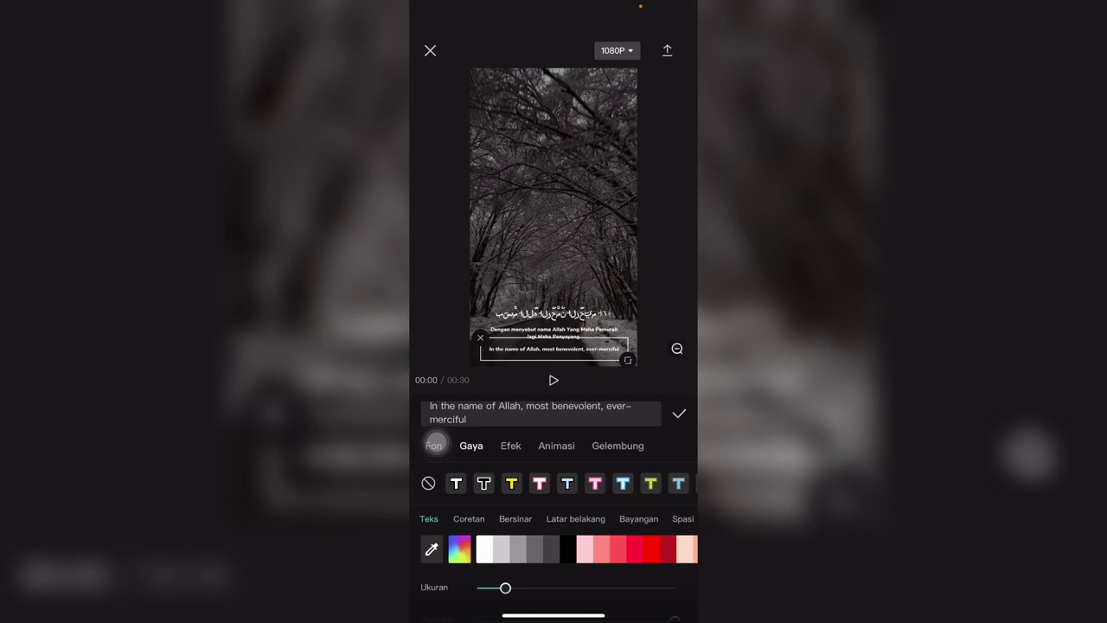
# Pick orange from the Teks colour palette for the English caption and confirm.
pyautogui.click(678, 413)
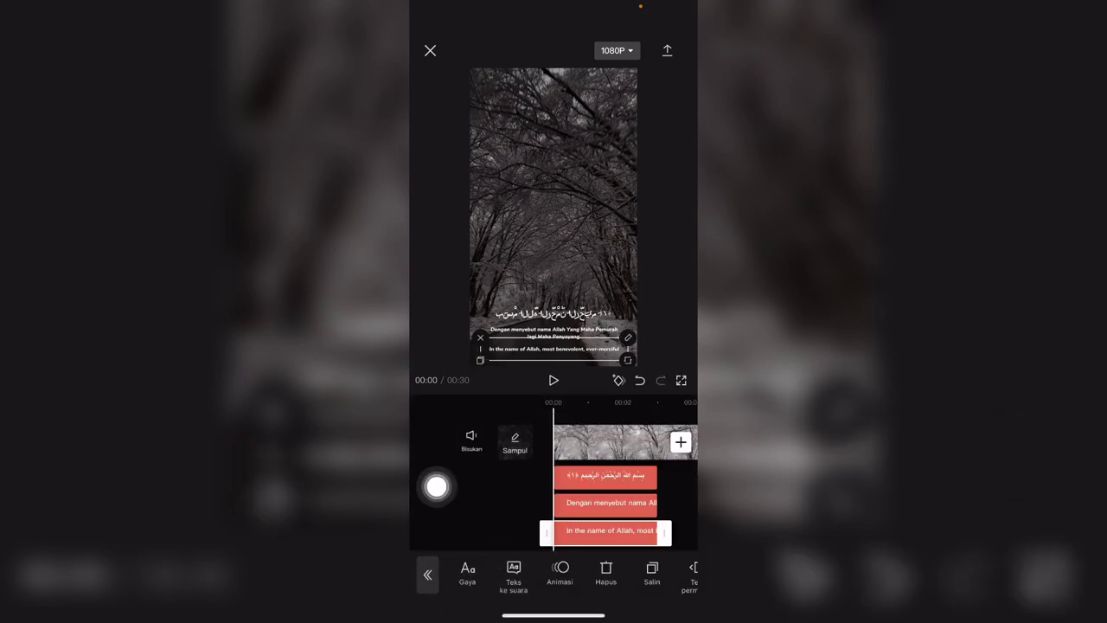
pyautogui.click(467, 572)
pyautogui.moveTo(640, 548); pyautogui.dragTo(433, 548)
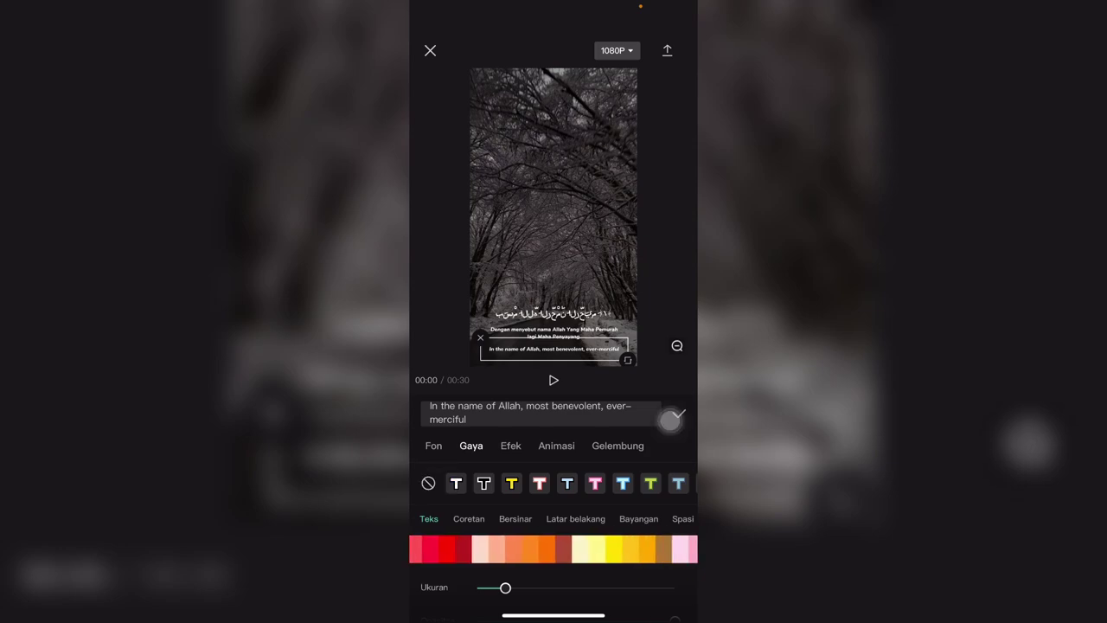
pyautogui.click(535, 548)
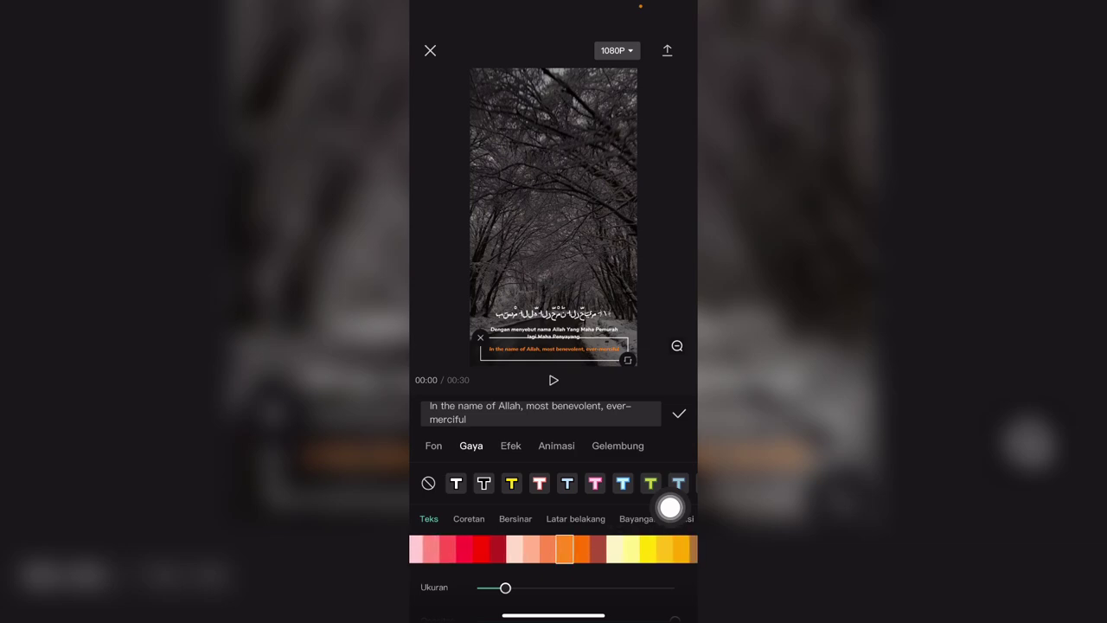
pyautogui.click(678, 413)
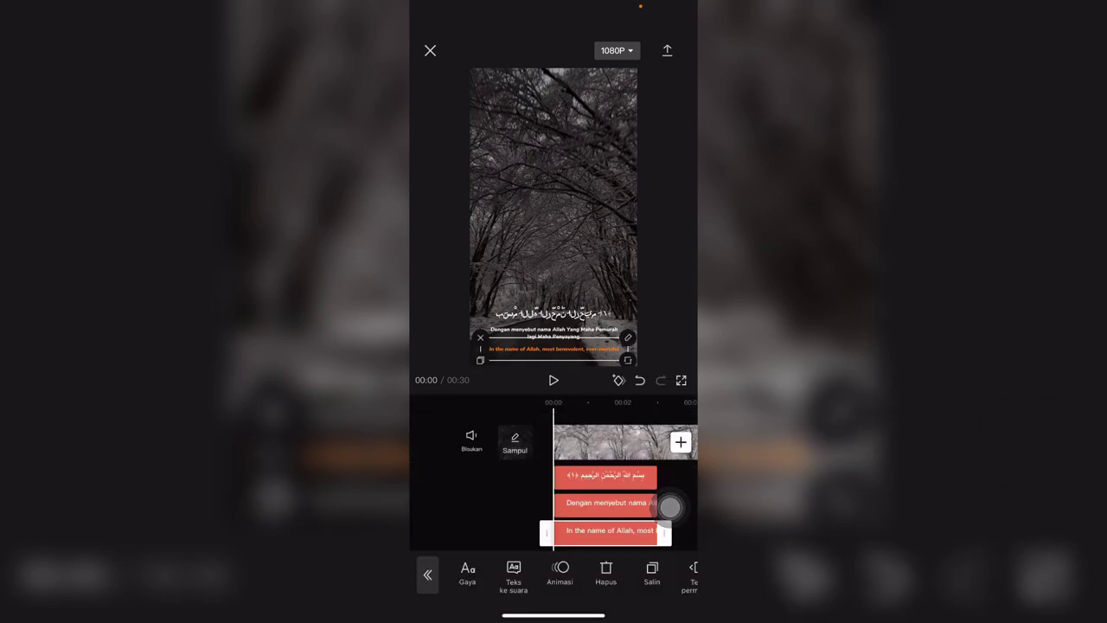
pyautogui.click(670, 507)
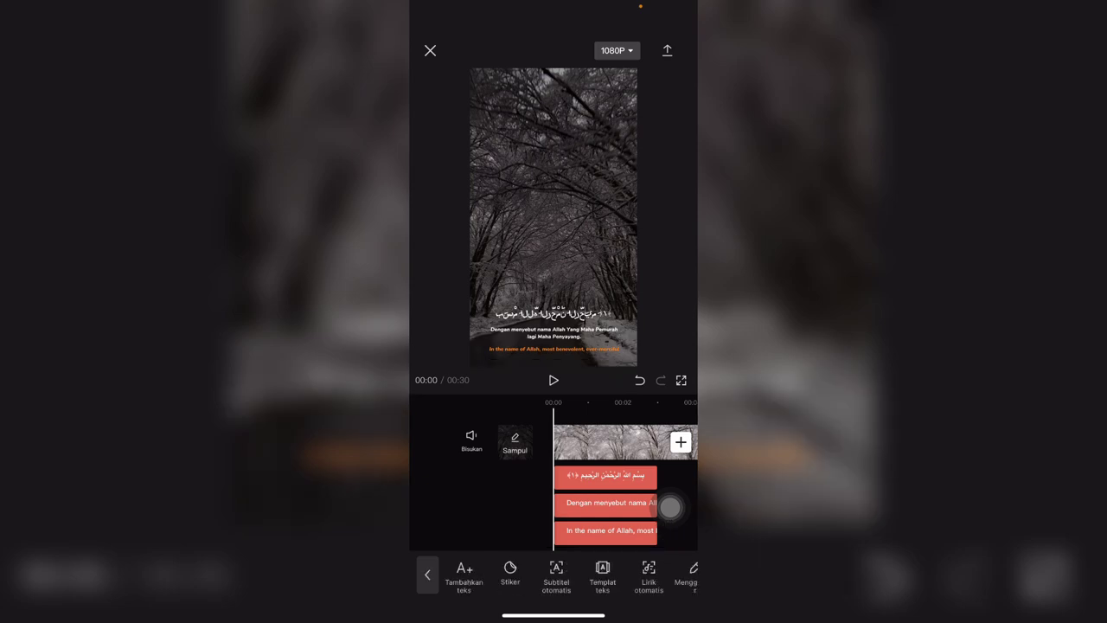
# Give the Arabic verse caption a Pudar Masuk fade-in entrance animation.
pyautogui.click(606, 530)
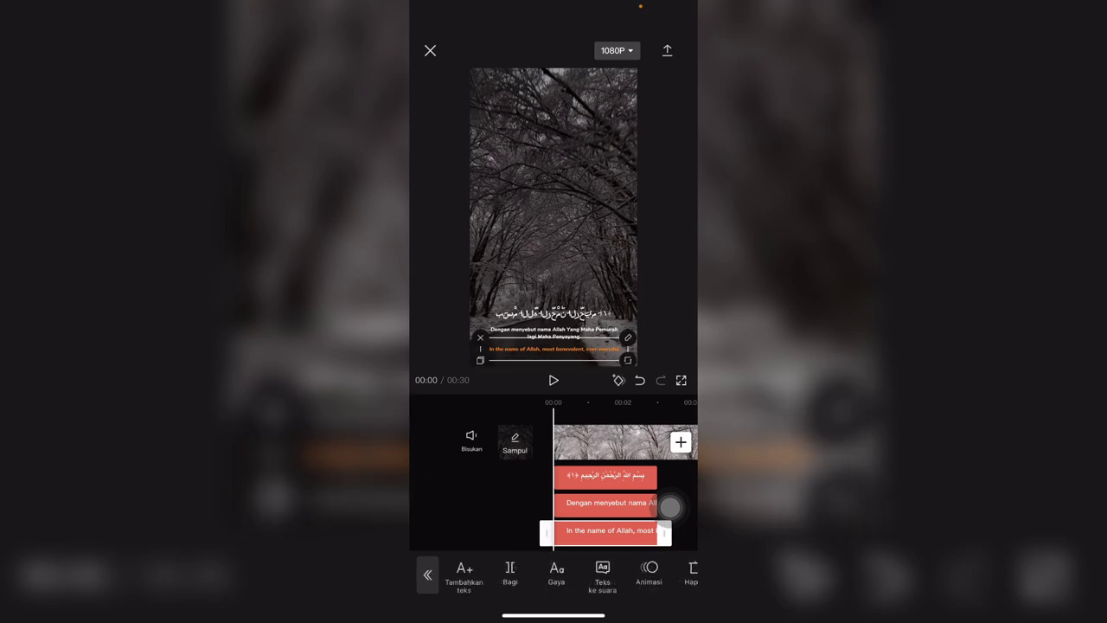
pyautogui.click(605, 475)
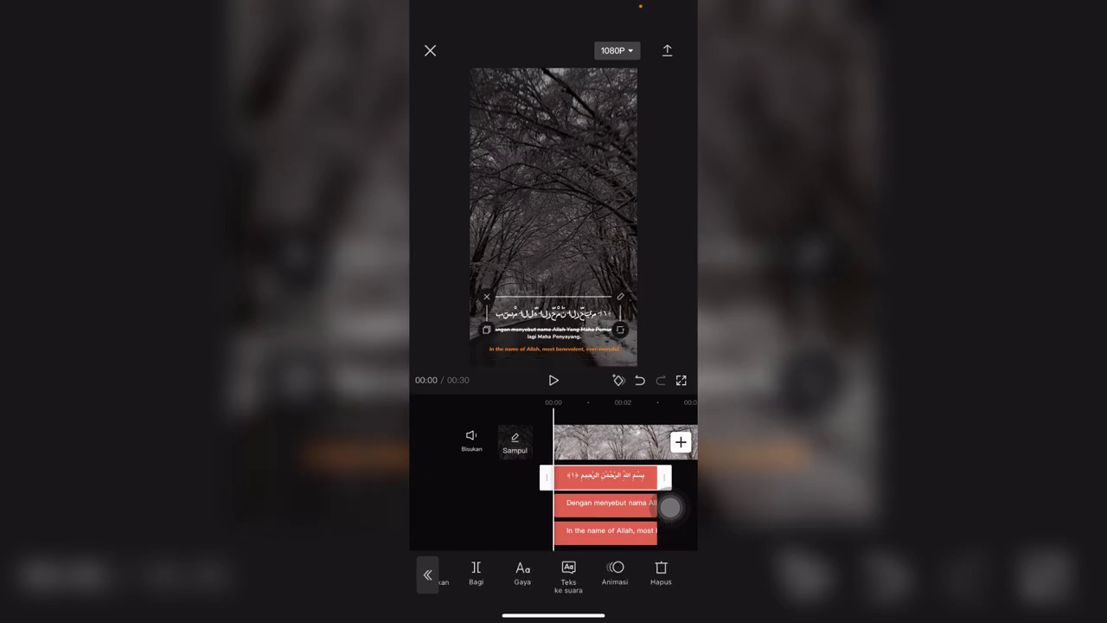
pyautogui.click(649, 573)
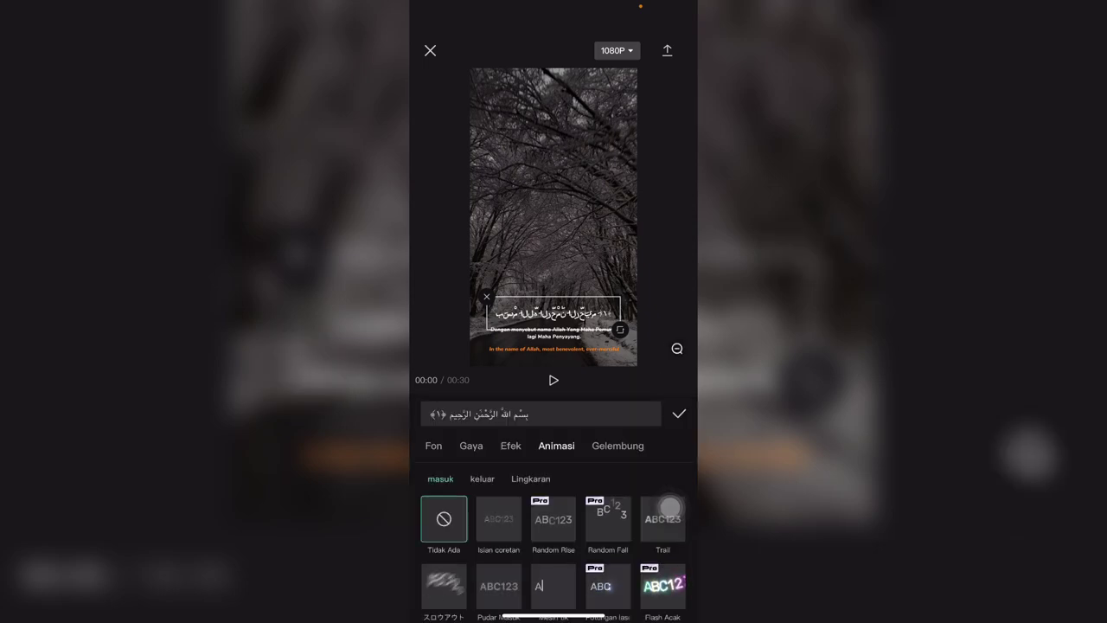
pyautogui.moveTo(554, 588); pyautogui.dragTo(554, 526)
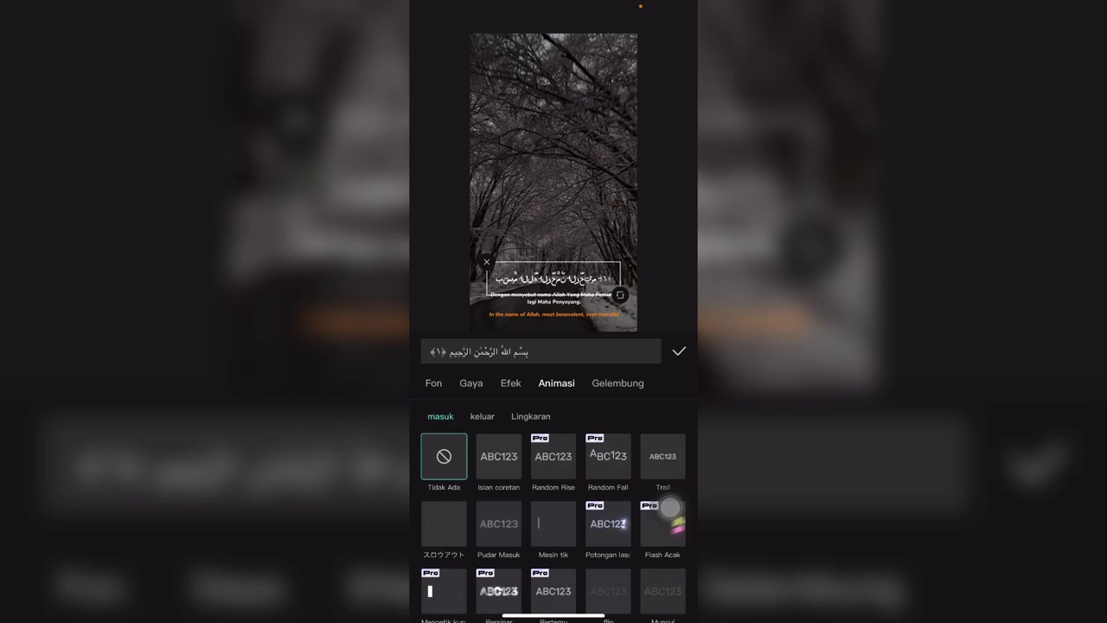
pyautogui.click(679, 351)
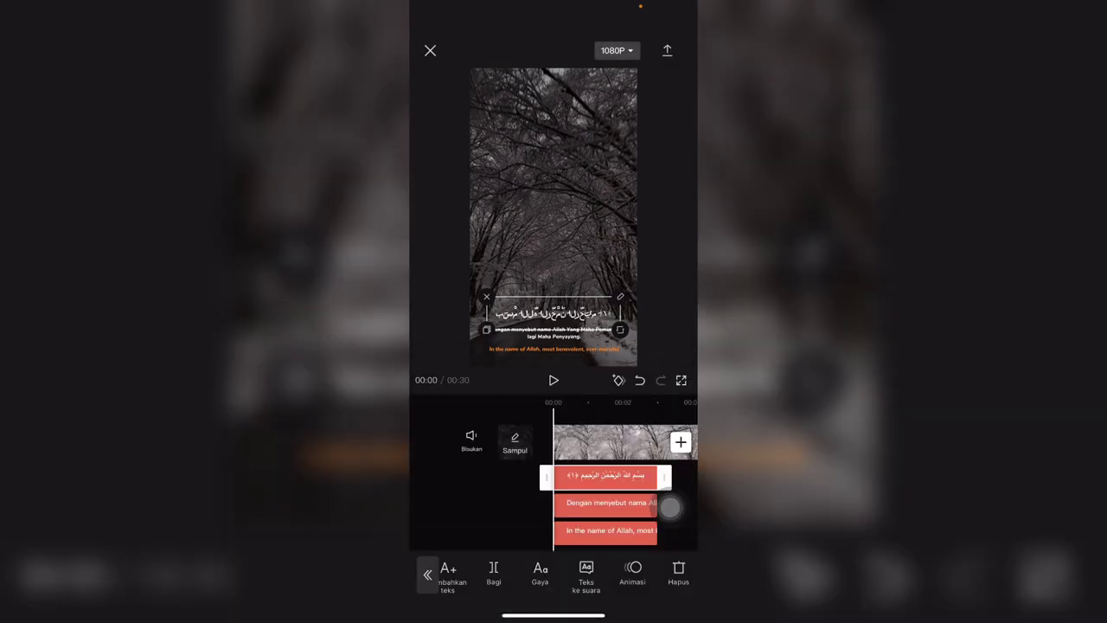
pyautogui.click(632, 571)
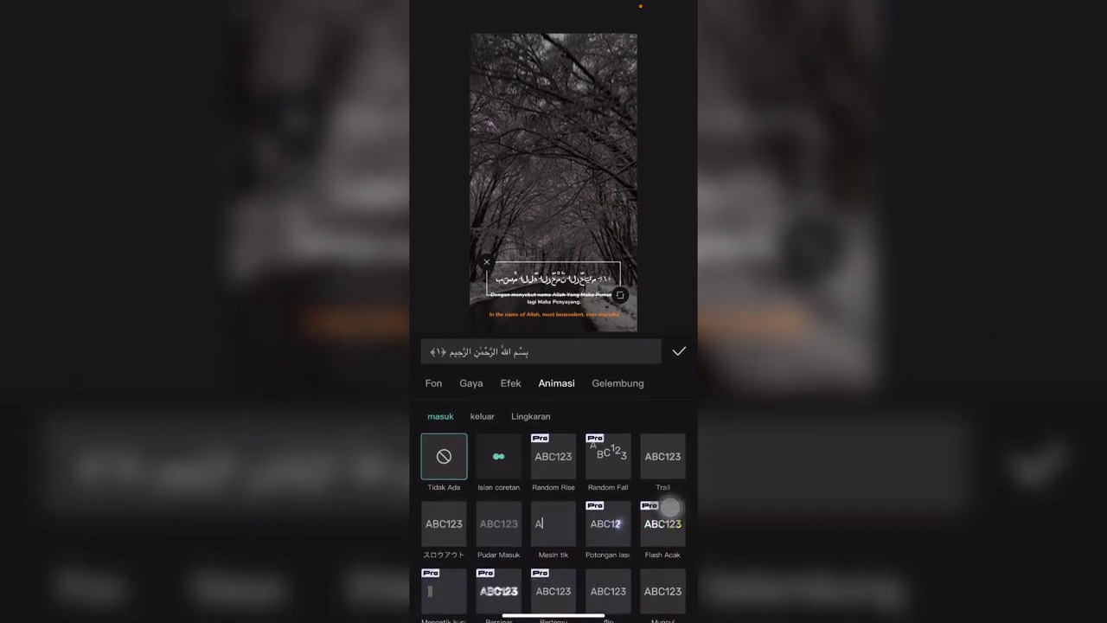
pyautogui.click(499, 456)
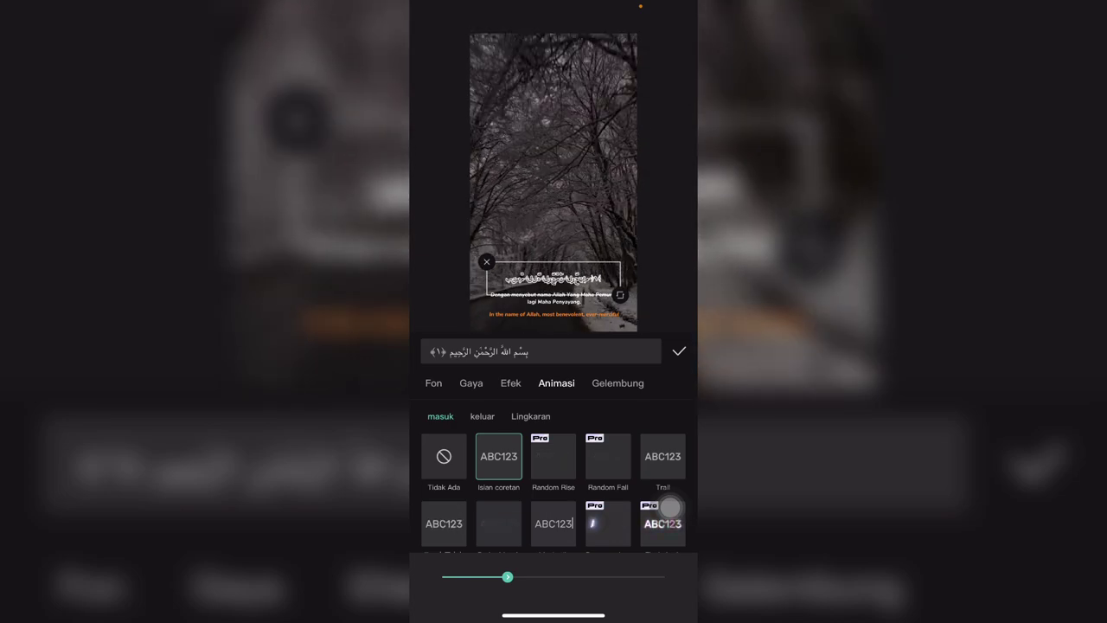
pyautogui.click(499, 523)
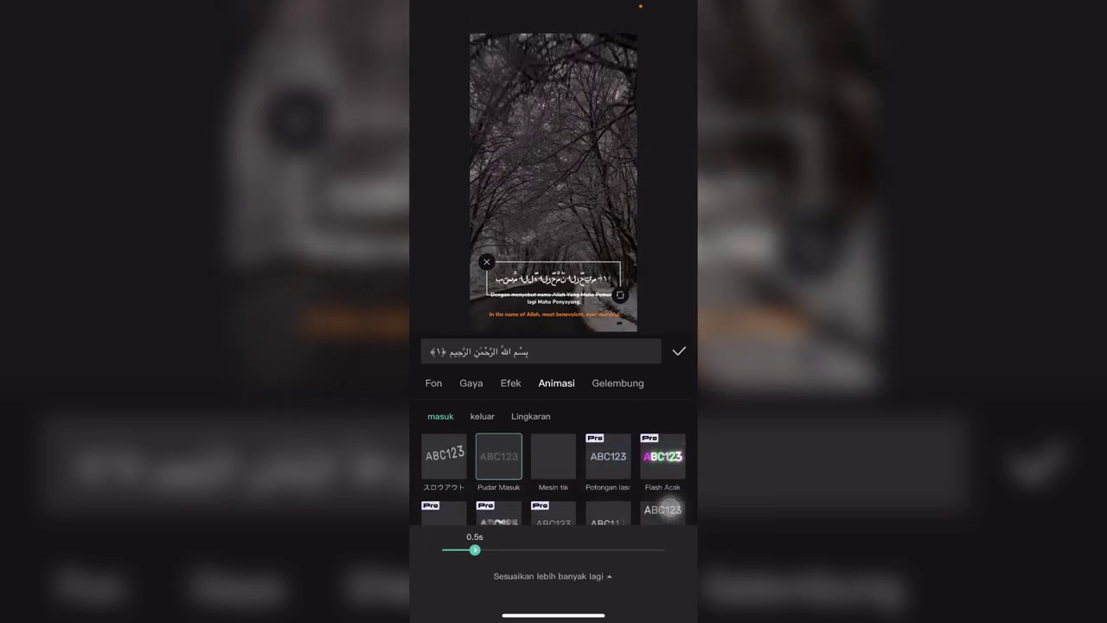
# Add a Pudar Keluar fade-out, with 0.4 s fade-out and 0.2 s fade-in durations.
pyautogui.click(482, 416)
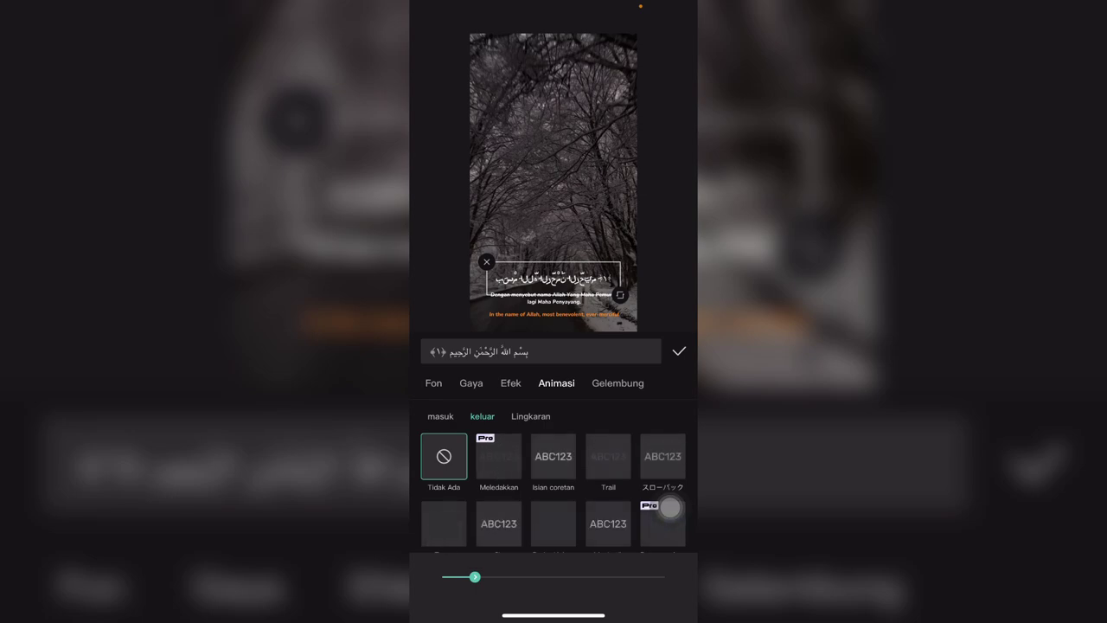
pyautogui.scroll(-3, 553, 502)
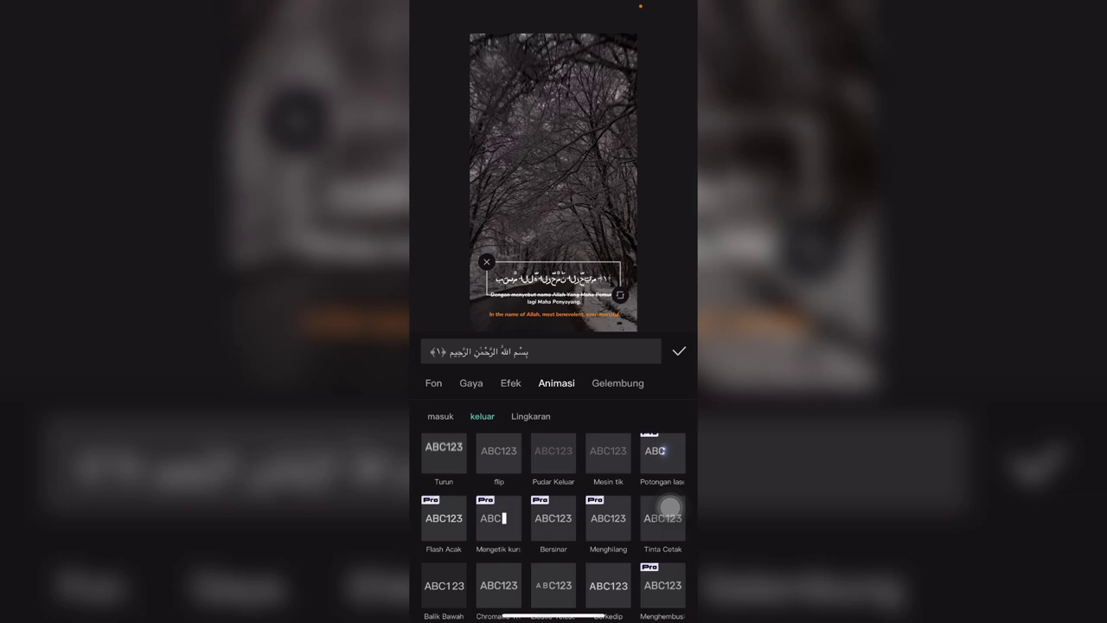
pyautogui.click(553, 451)
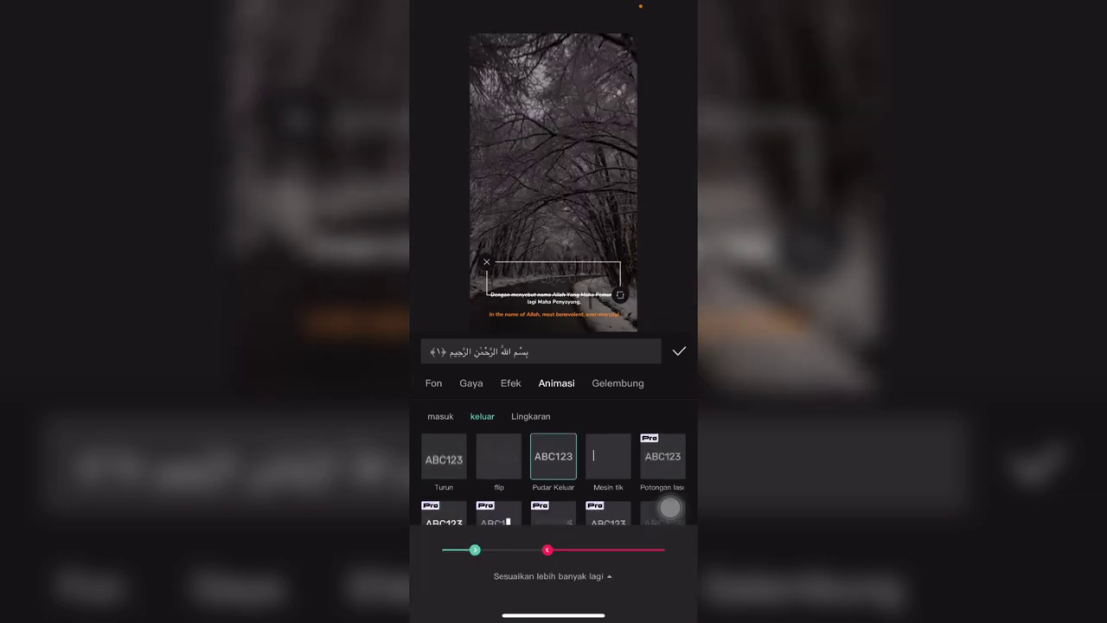
pyautogui.moveTo(547, 550); pyautogui.dragTo(636, 550)
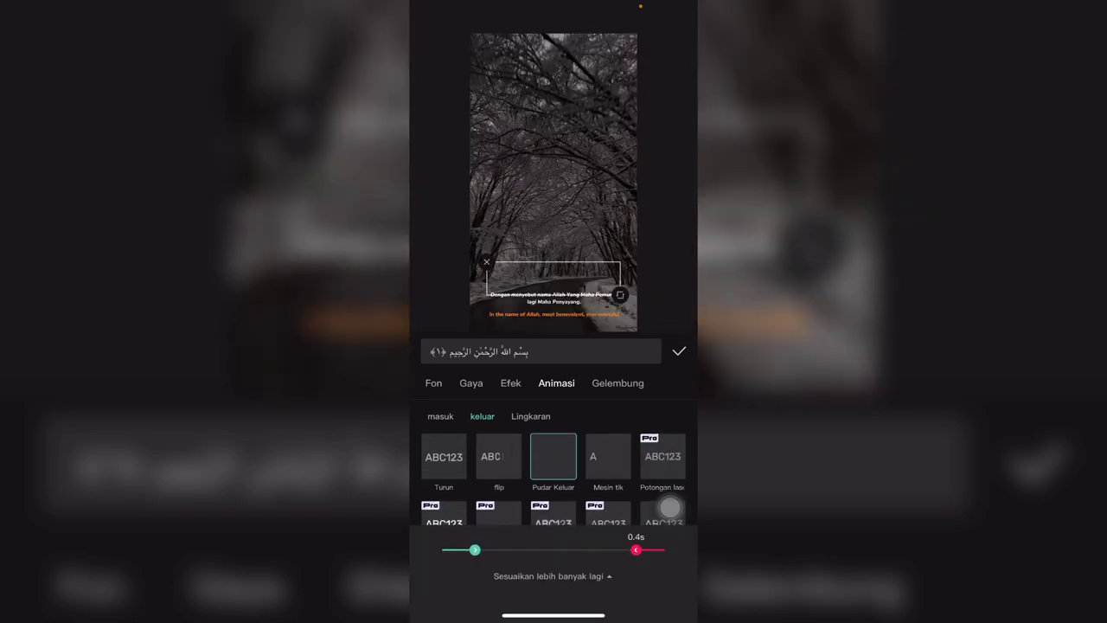
pyautogui.moveTo(474, 550); pyautogui.dragTo(467, 550)
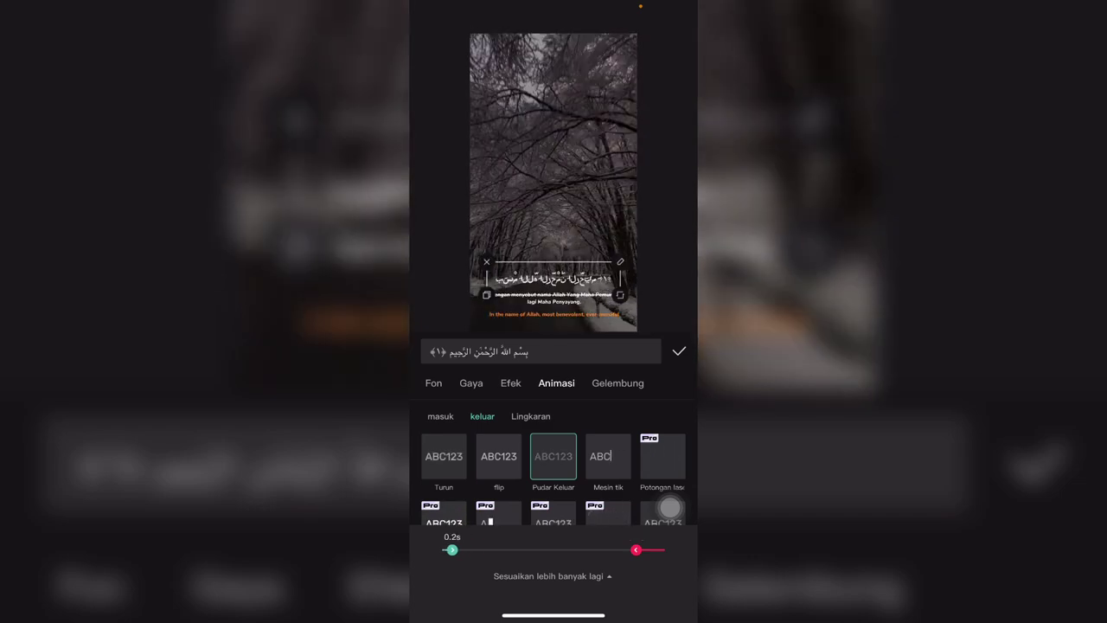
pyautogui.click(678, 351)
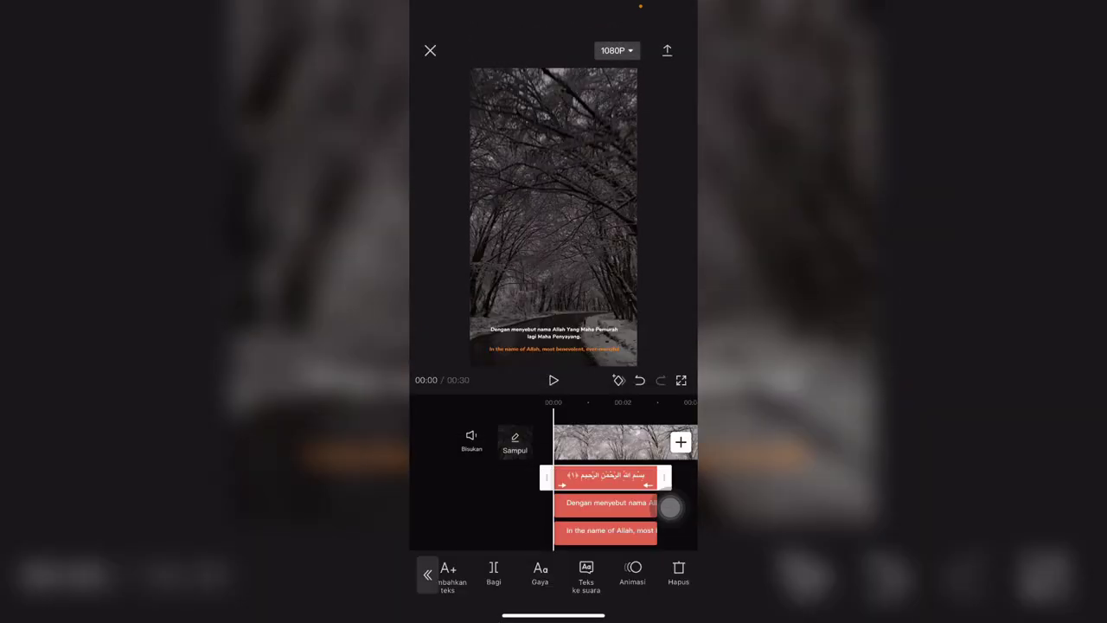
pyautogui.click(670, 507)
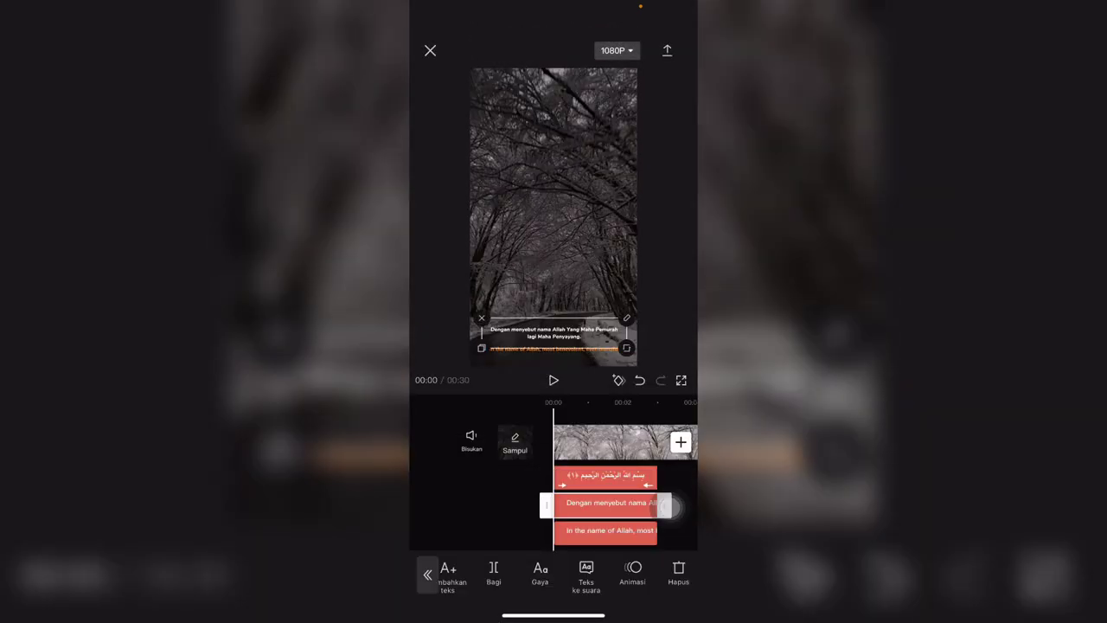
# Give the Indonesian caption a 0.3 s Pudar Masuk fade-in and a Pudar Keluar fade-out.
pyautogui.click(670, 508)
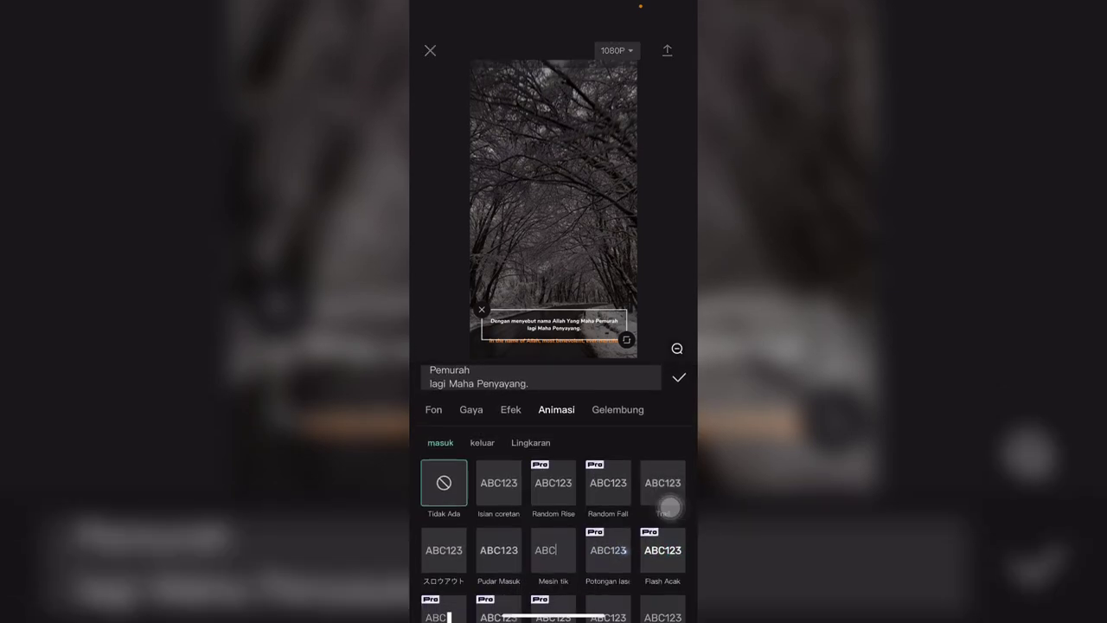
pyautogui.click(498, 550)
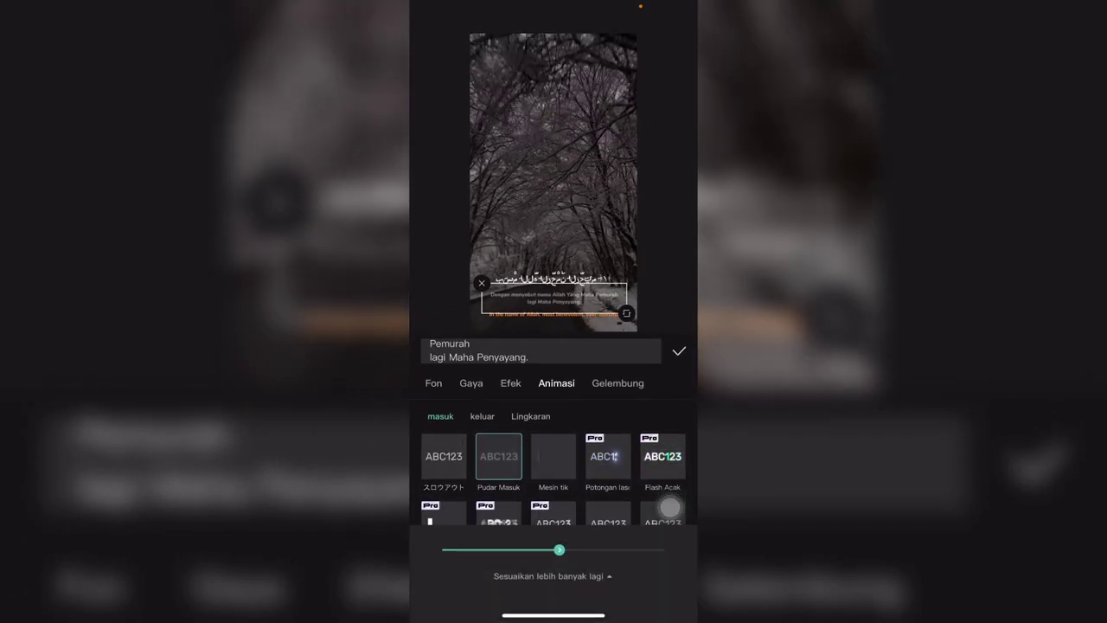
pyautogui.moveTo(559, 550); pyautogui.dragTo(463, 550)
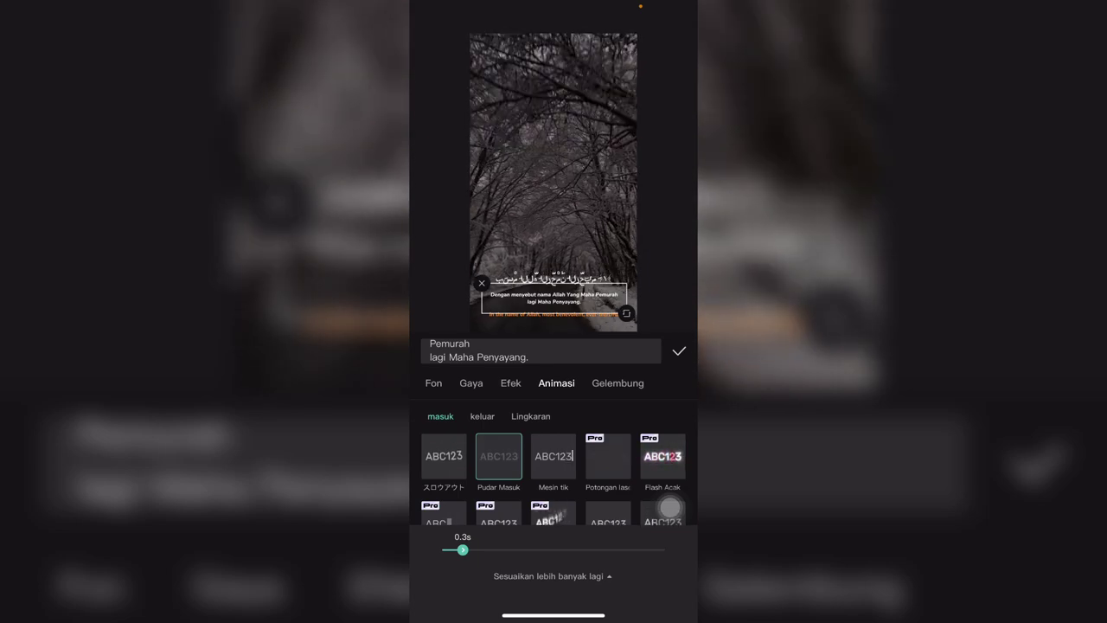
pyautogui.click(482, 416)
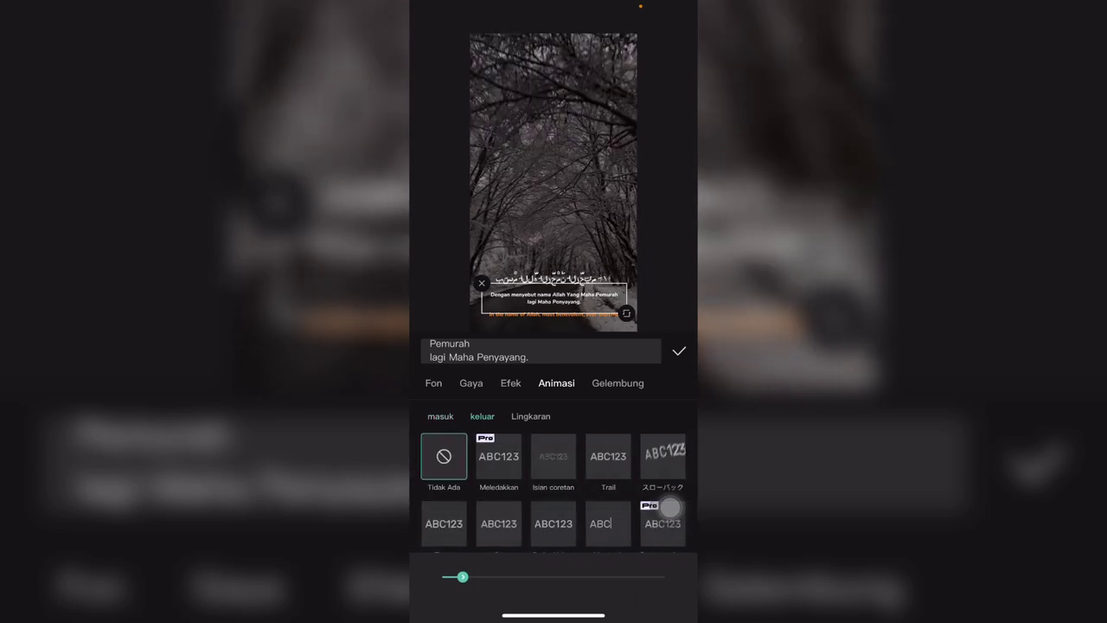
pyautogui.scroll(-2, 671, 509)
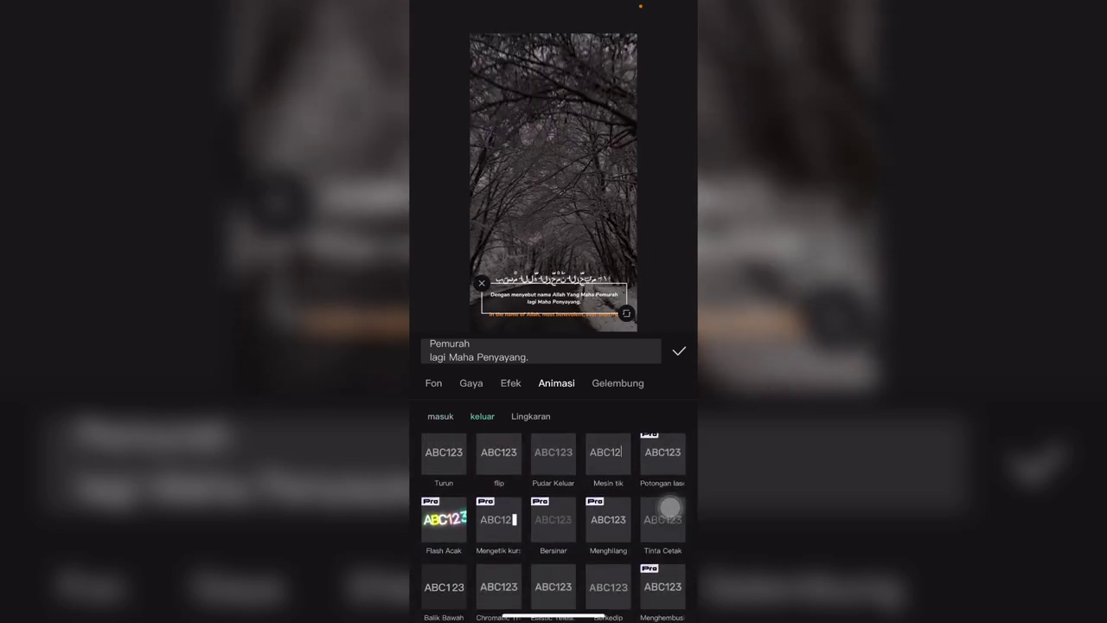
pyautogui.click(553, 451)
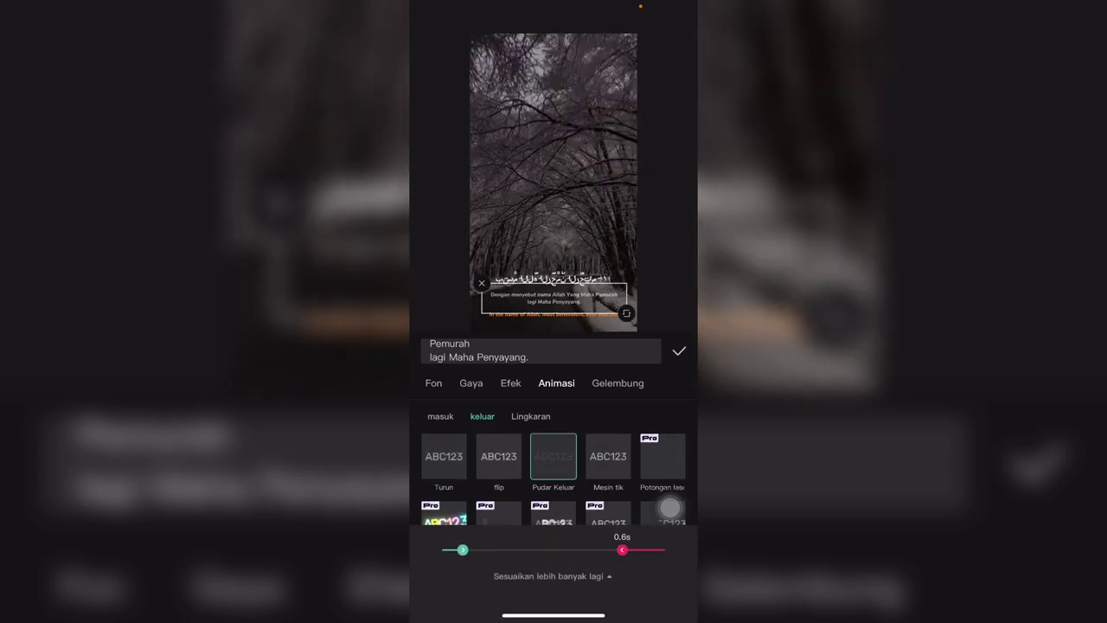
pyautogui.click(679, 351)
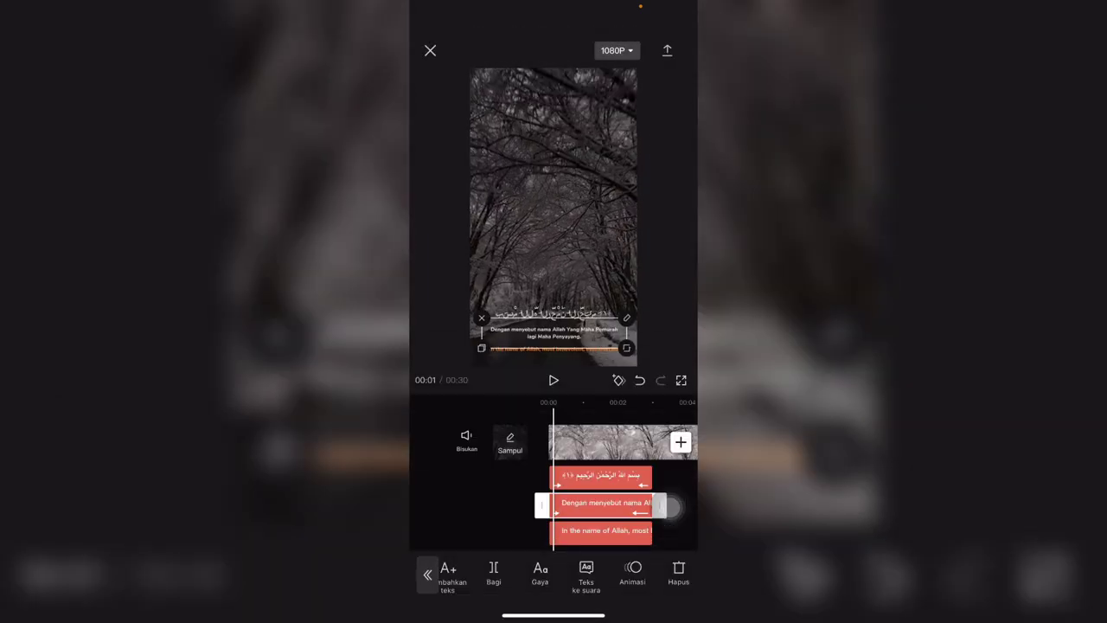
# Give the English caption Pudar Masuk and a Pudar Keluar fade-out of about 0.3 s.
pyautogui.click(601, 531)
pyautogui.click(632, 571)
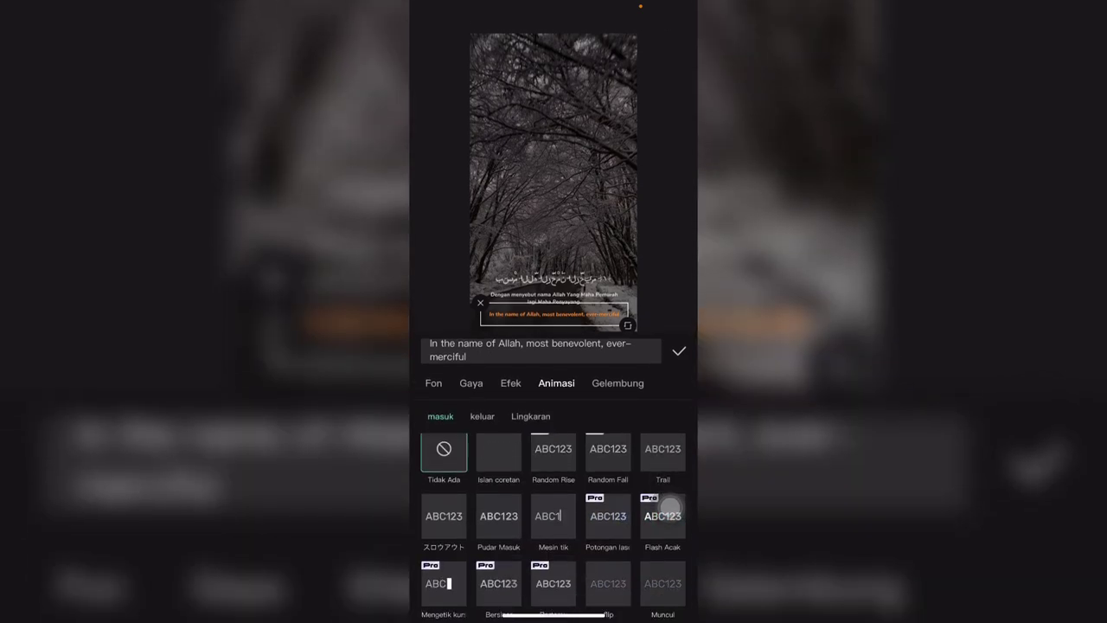
pyautogui.click(498, 515)
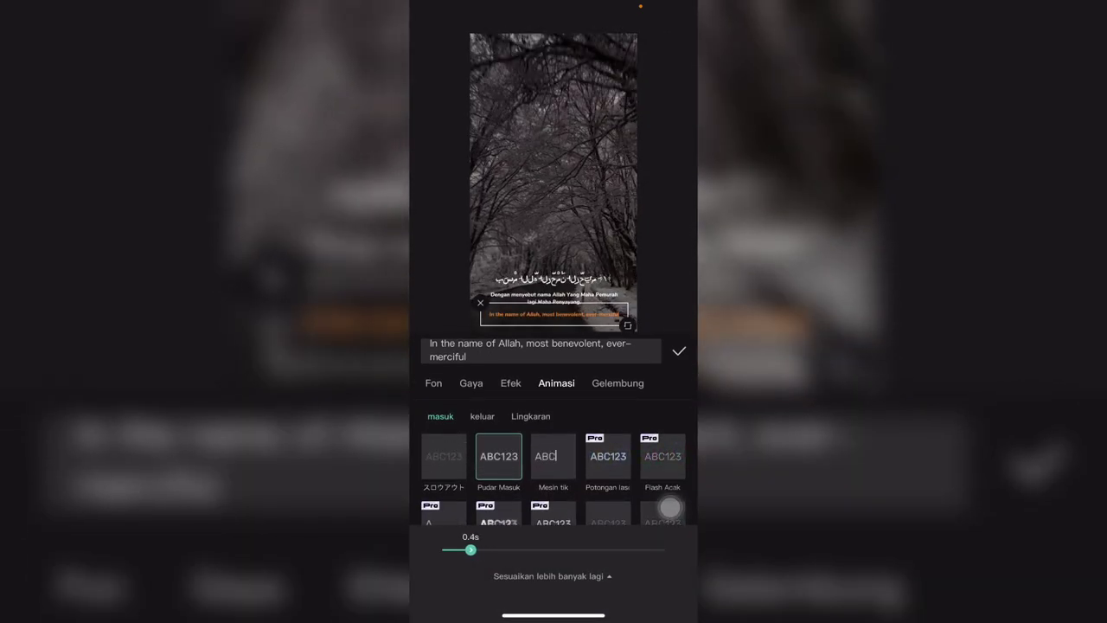
pyautogui.click(482, 416)
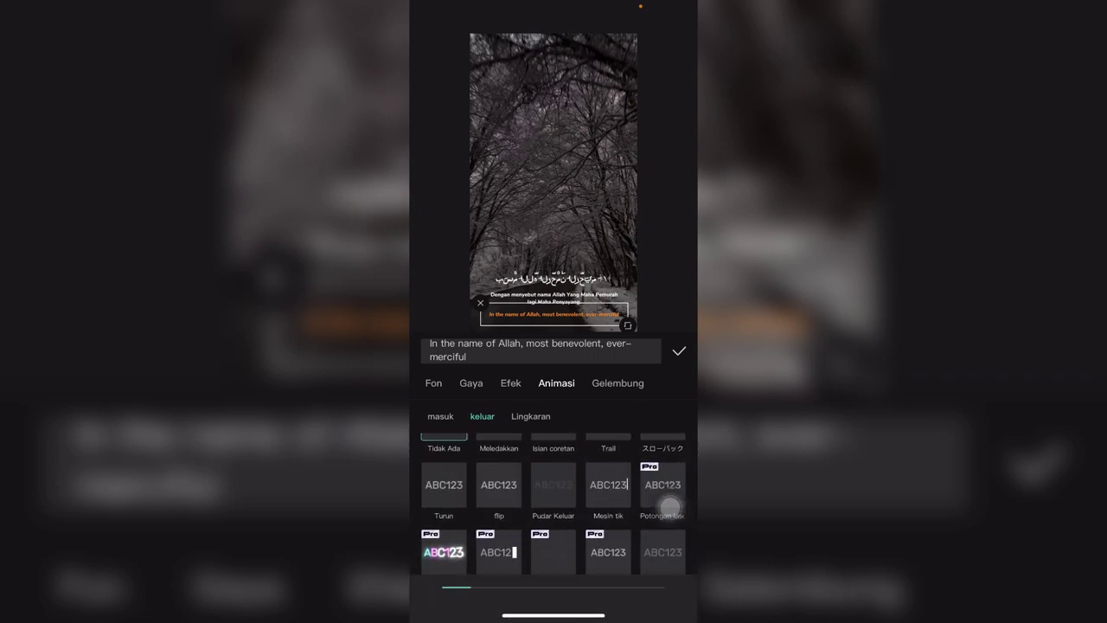
pyautogui.click(553, 484)
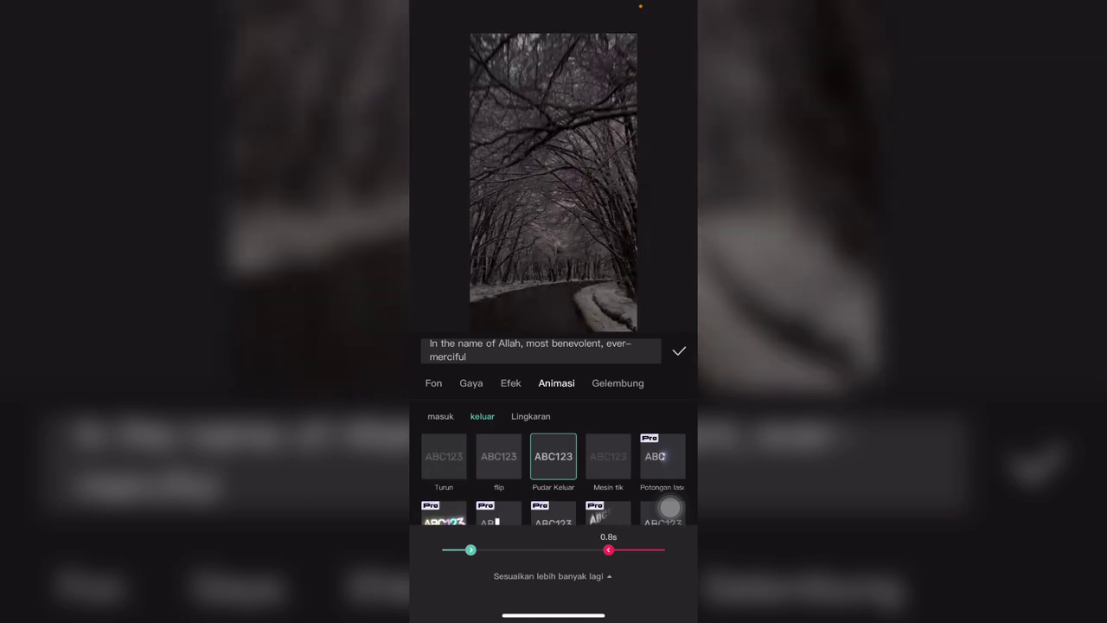
pyautogui.moveTo(608, 549); pyautogui.dragTo(644, 550)
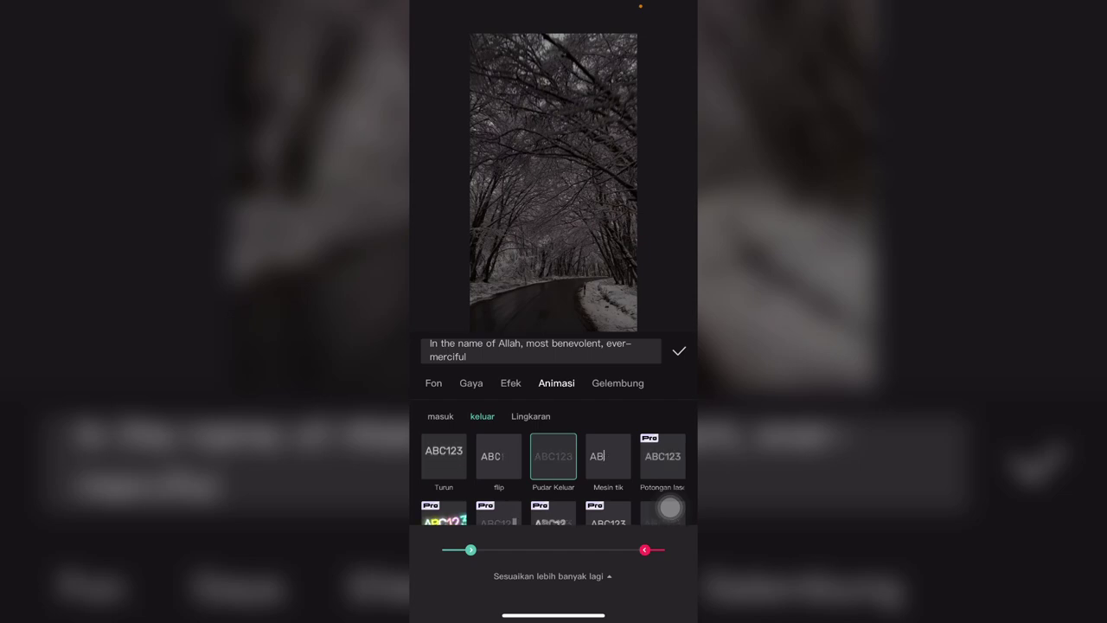
pyautogui.click(679, 350)
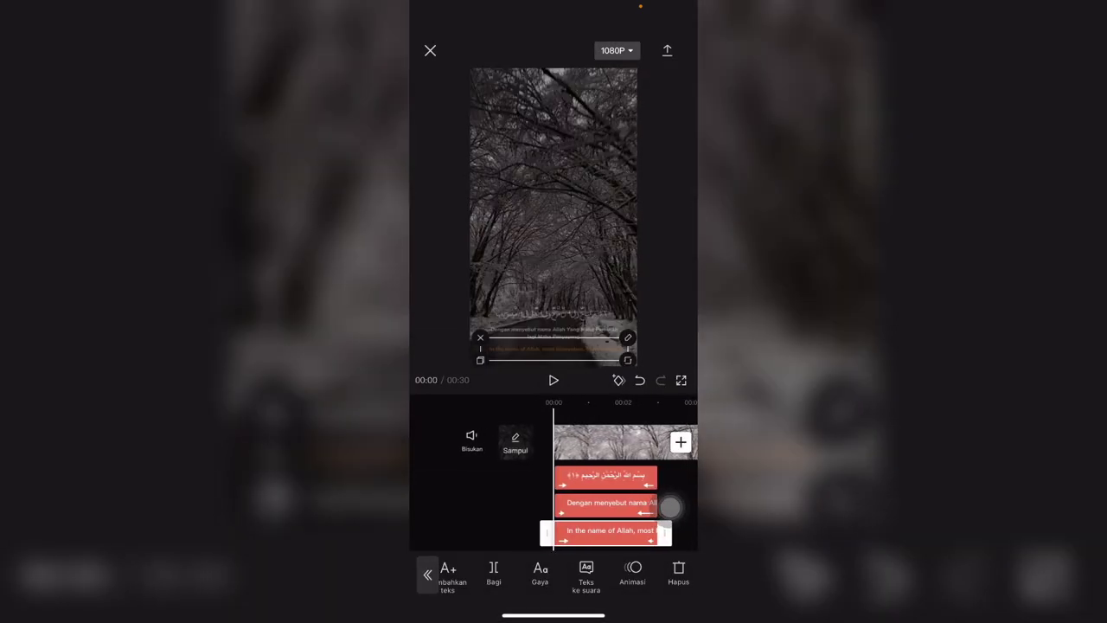
# Preview the caption fades, then place a copy of the Arabic caption on the top track.
pyautogui.click(553, 380)
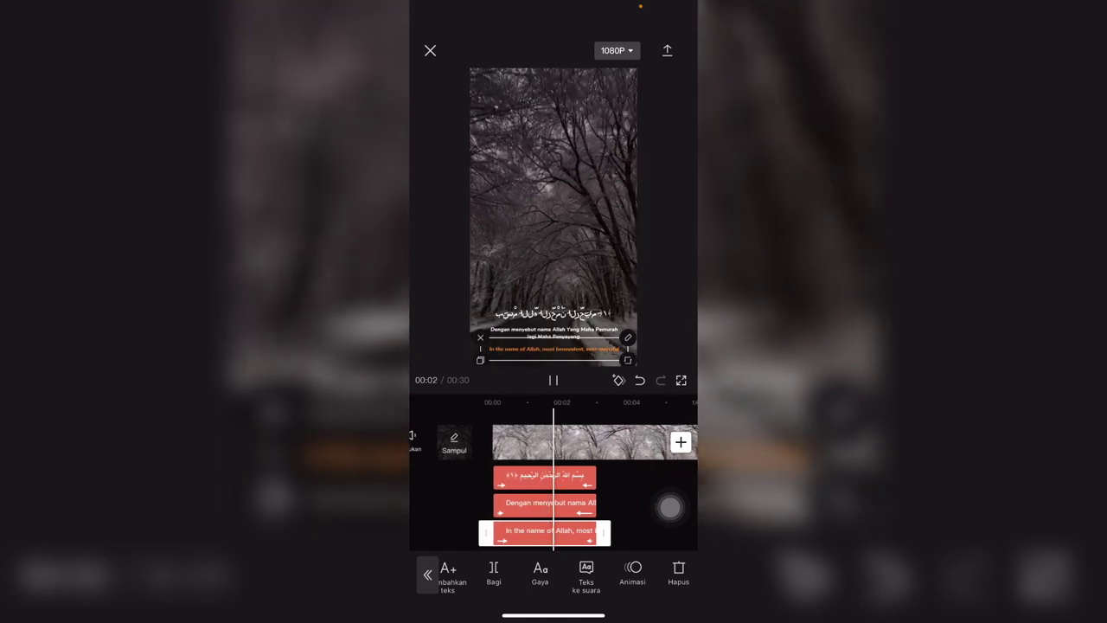
pyautogui.click(553, 380)
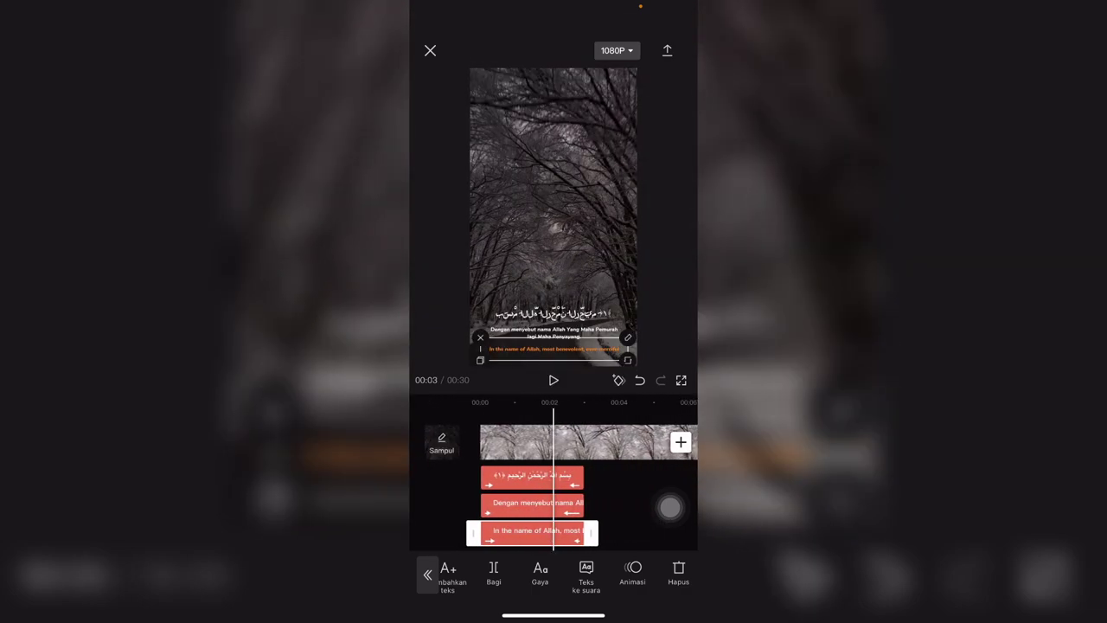
pyautogui.click(532, 475)
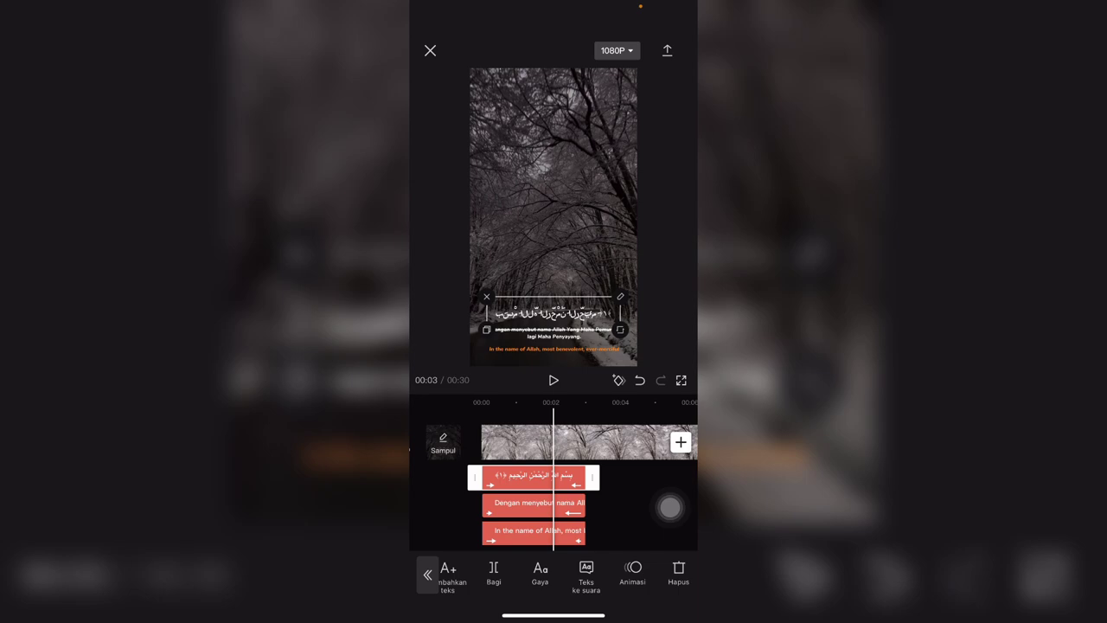
pyautogui.moveTo(623, 573); pyautogui.dragTo(485, 573)
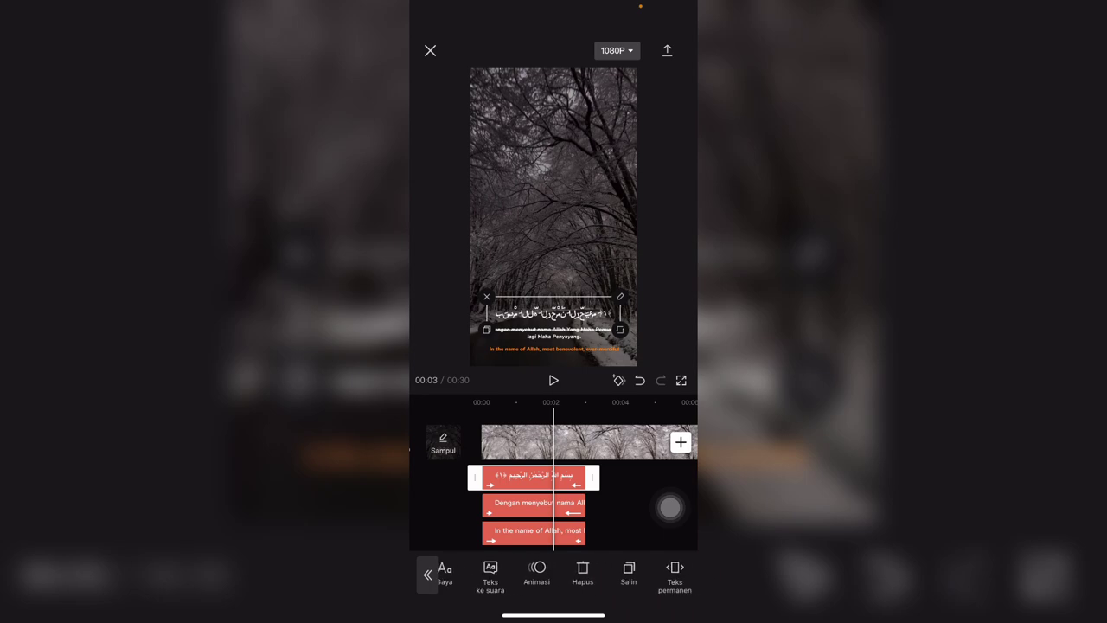
pyautogui.moveTo(532, 474)
pyautogui.mouseDown()
pyautogui.moveTo(532, 534)
pyautogui.moveTo(587, 475)
pyautogui.moveTo(605, 475)
pyautogui.mouseUp()
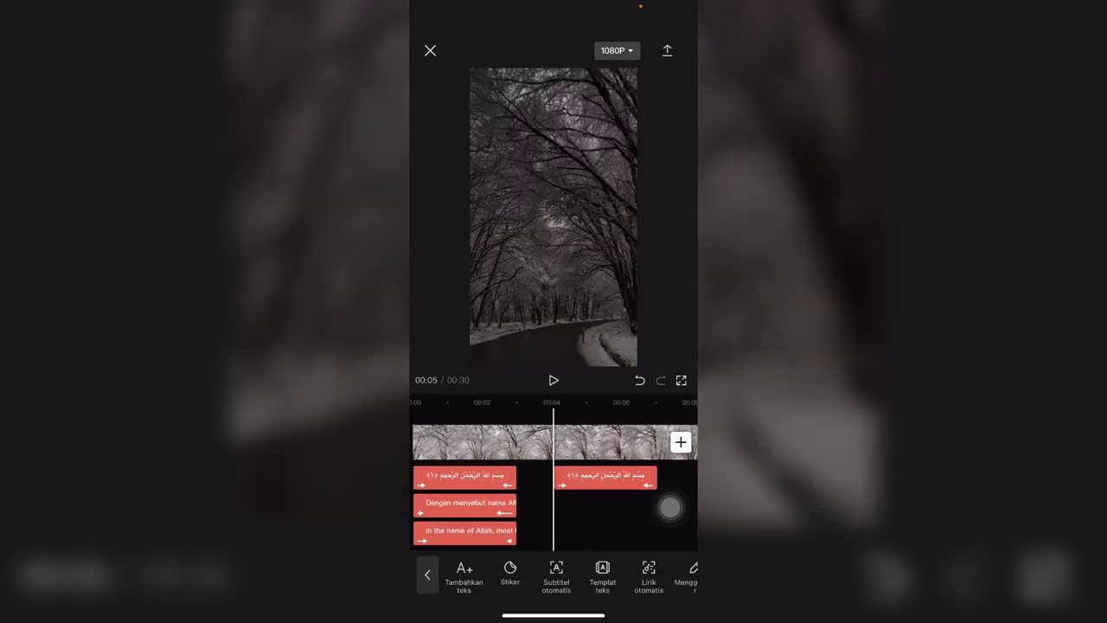
pyautogui.click(465, 502)
pyautogui.hscroll(5, 562, 575)
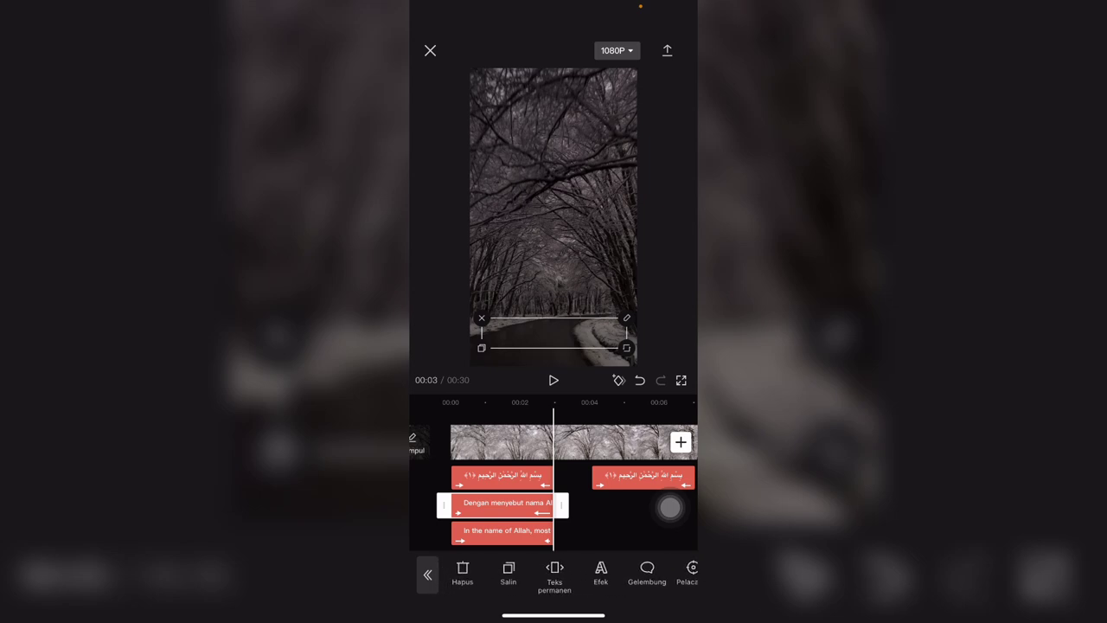
pyautogui.hscroll(8, 562, 575)
pyautogui.hscroll(-3, 562, 575)
pyautogui.hscroll(5, 562, 575)
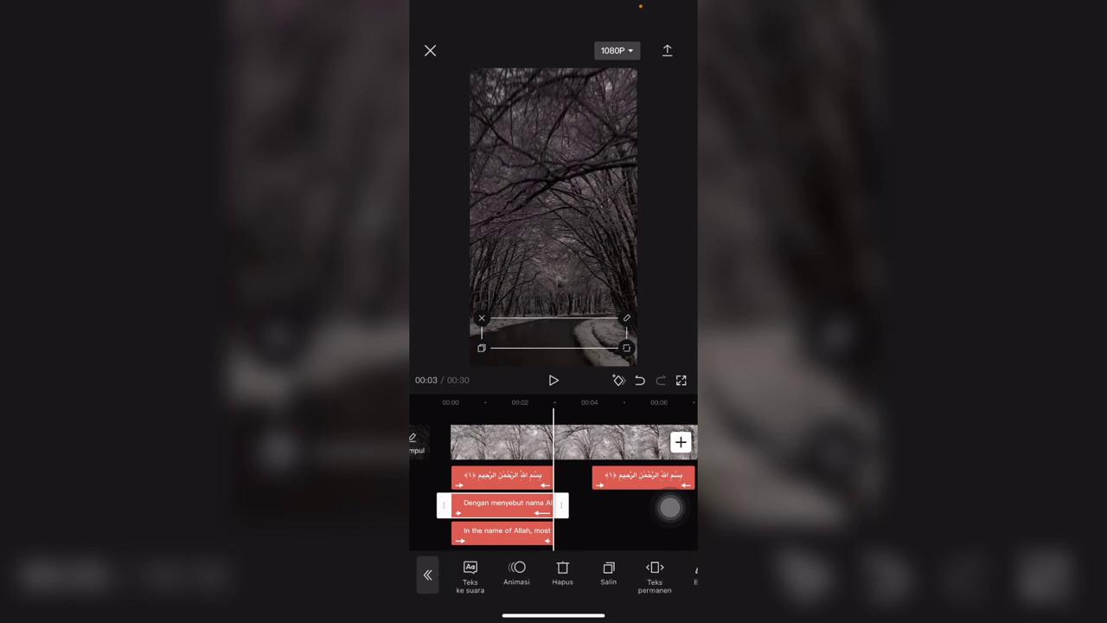
# Duplicate the Indonesian caption and move the copy after the first verse.
pyautogui.click(608, 573)
pyautogui.hscroll(-3, 554, 484)
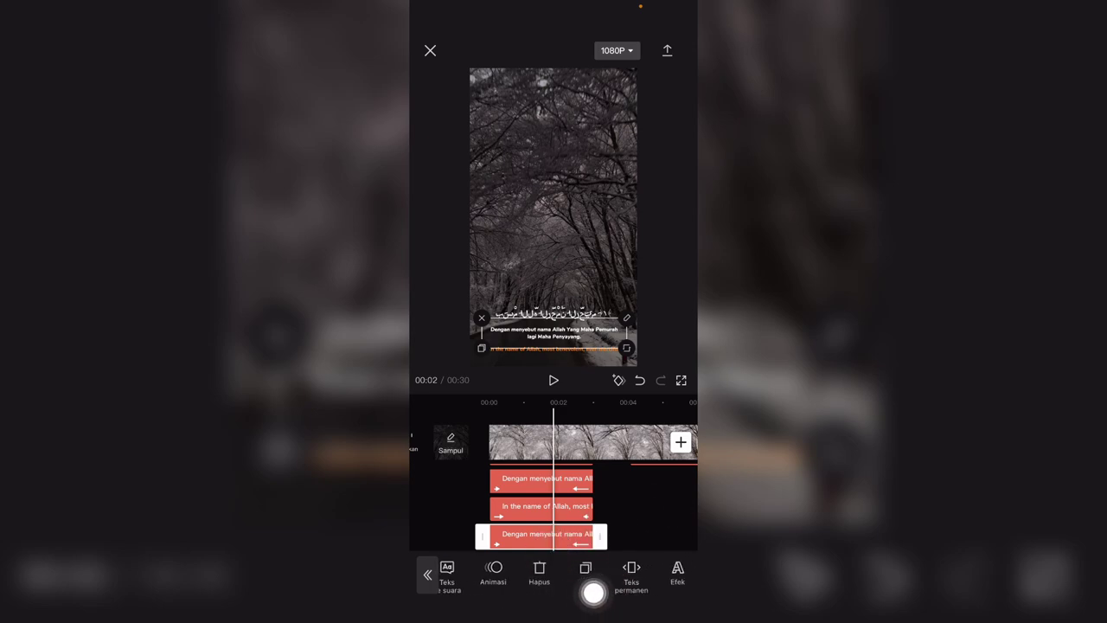
pyautogui.moveTo(612, 578); pyautogui.dragTo(667, 526)
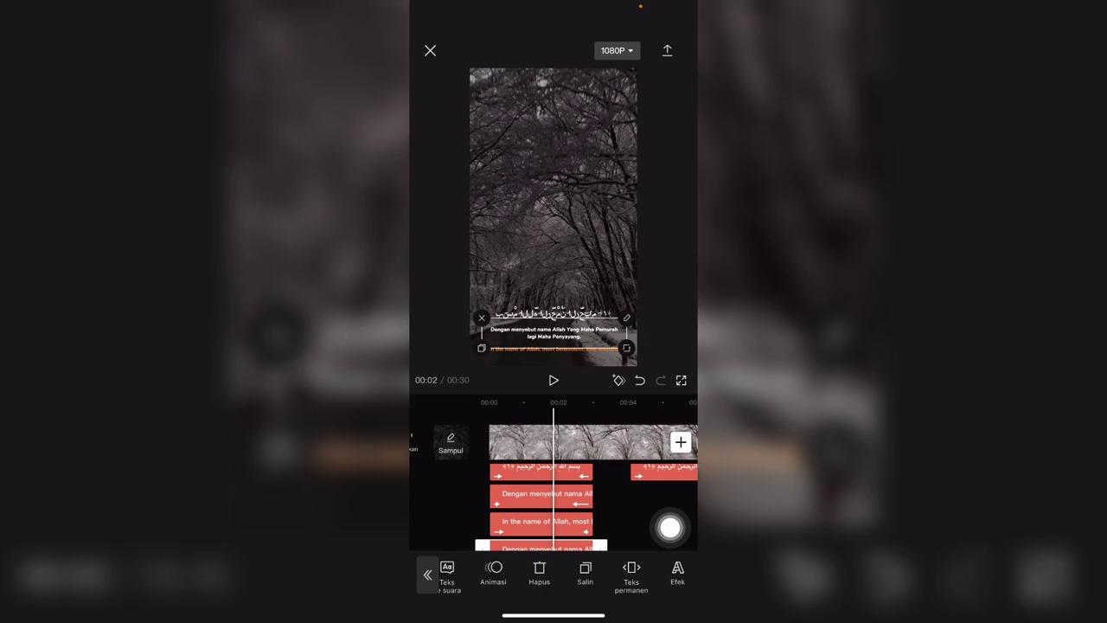
pyautogui.click(632, 518)
pyautogui.moveTo(622, 445); pyautogui.dragTo(488, 445)
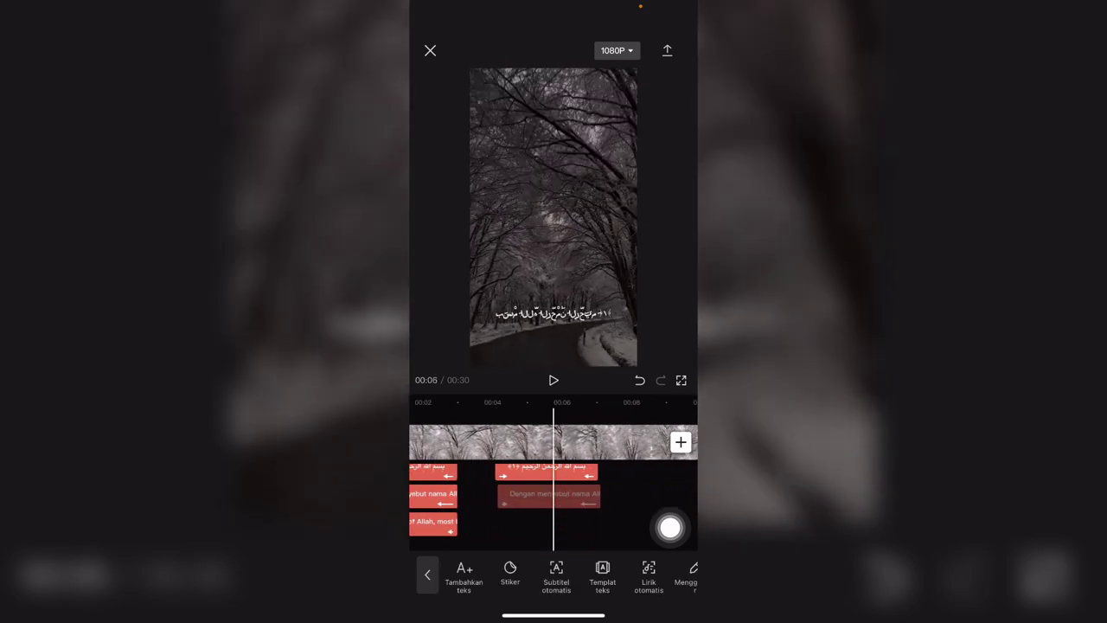
pyautogui.moveTo(484, 445); pyautogui.dragTo(588, 445)
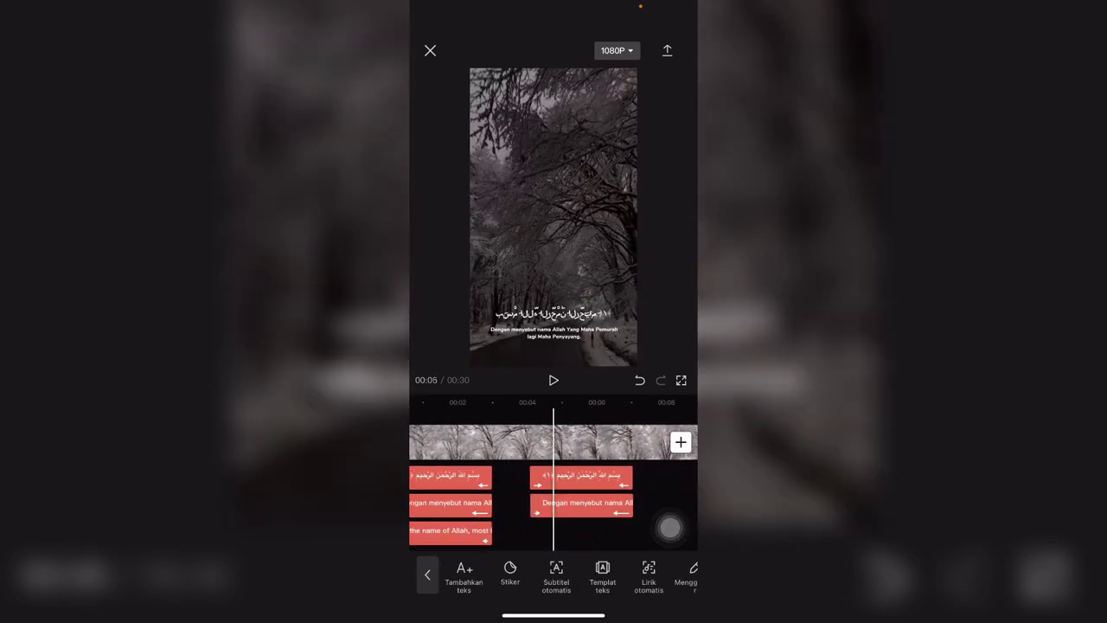
# Duplicate the English caption and line the copy up with the other copies.
pyautogui.click(501, 530)
pyautogui.moveTo(606, 571); pyautogui.dragTo(562, 571)
pyautogui.click(654, 571)
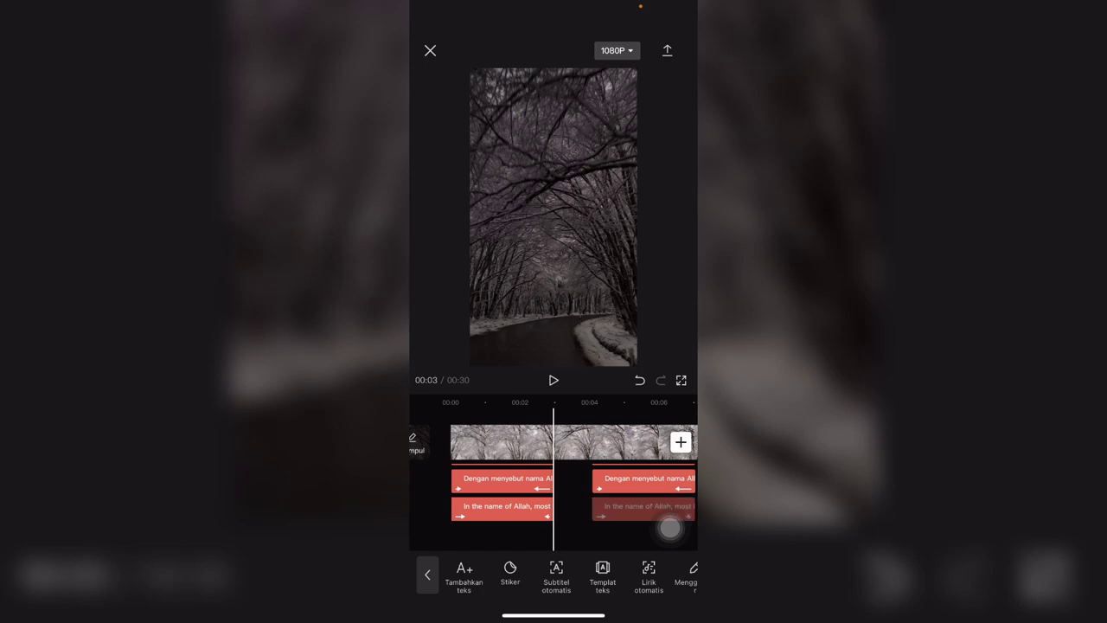
pyautogui.moveTo(671, 527); pyautogui.dragTo(670, 530)
pyautogui.moveTo(606, 441); pyautogui.dragTo(555, 441)
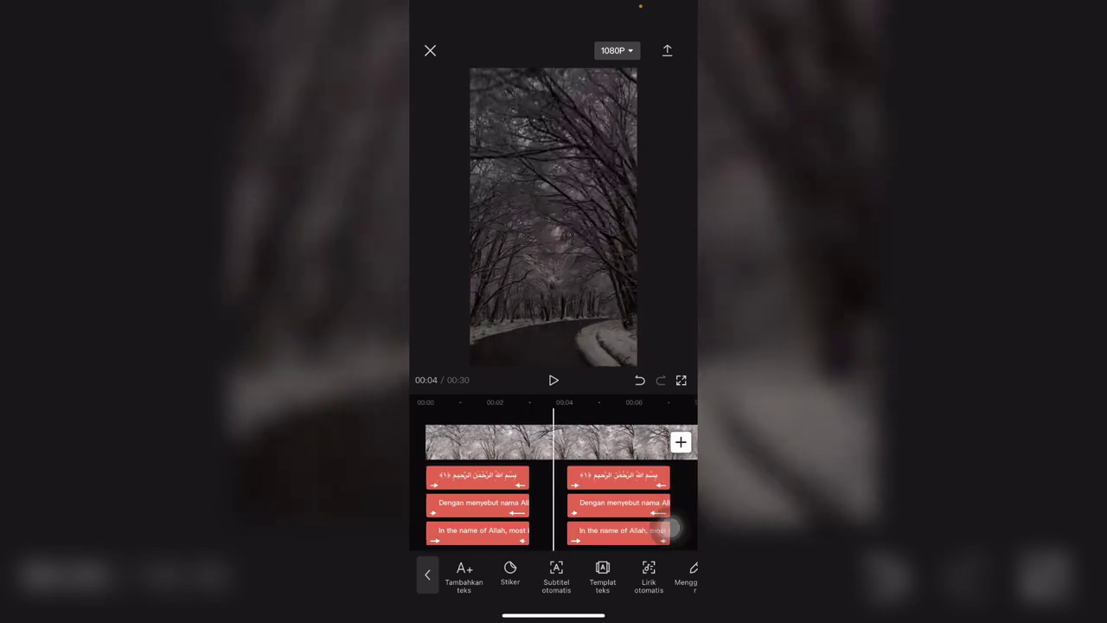
pyautogui.click(592, 475)
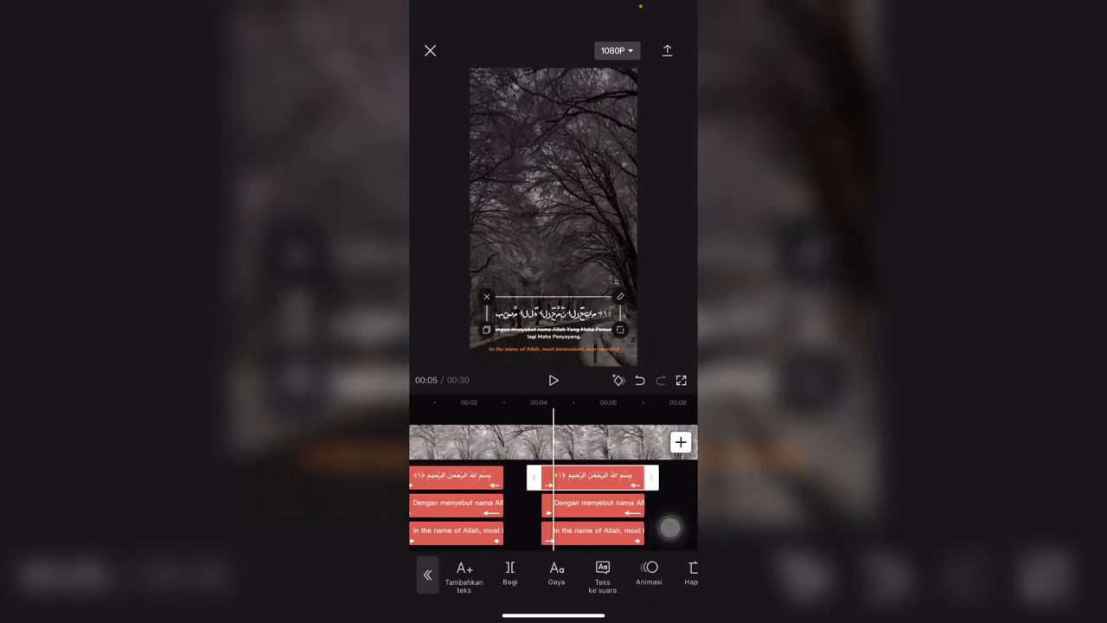
# Copy the full text of Al-Fatiha verse 2 from tanzil.net and return to CapCut.
pyautogui.moveTo(485, 615); pyautogui.dragTo(675, 615)
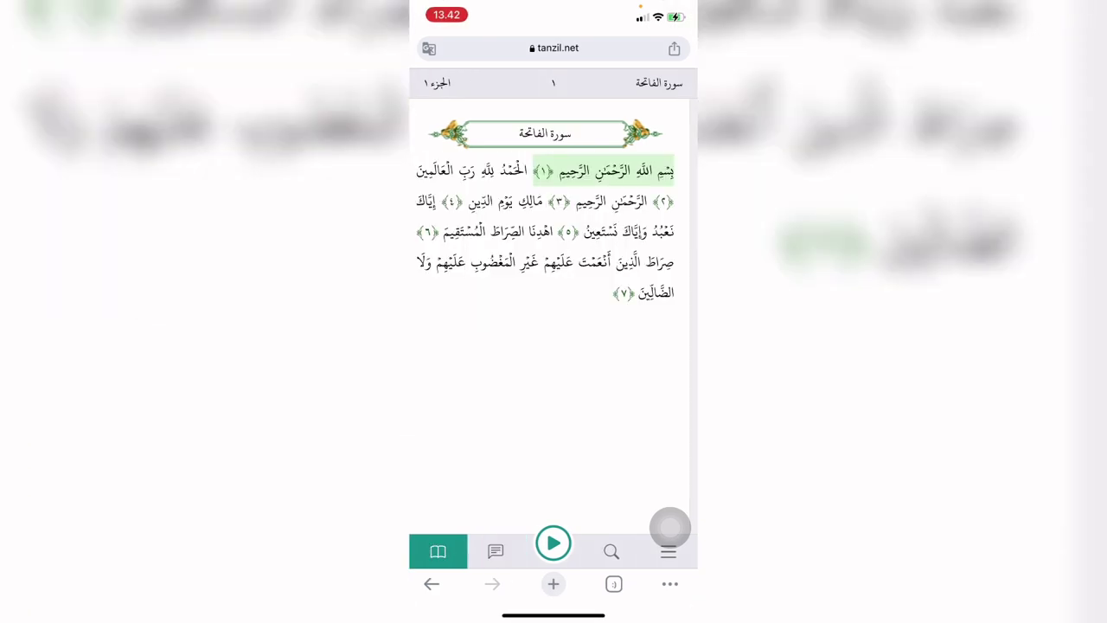
pyautogui.click(480, 170)
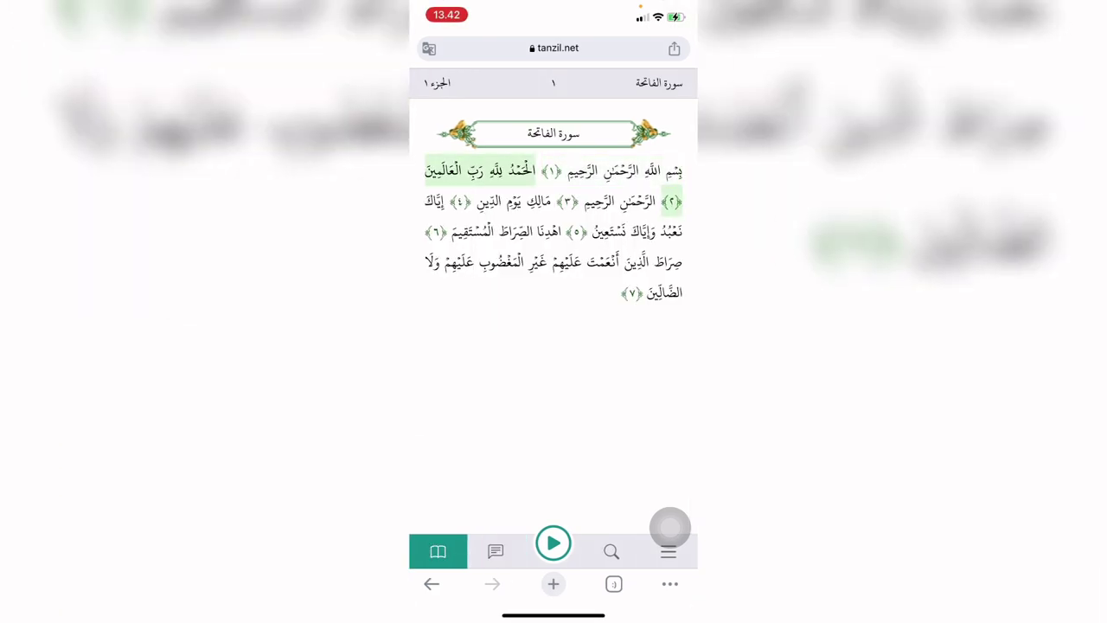
pyautogui.click(521, 170)
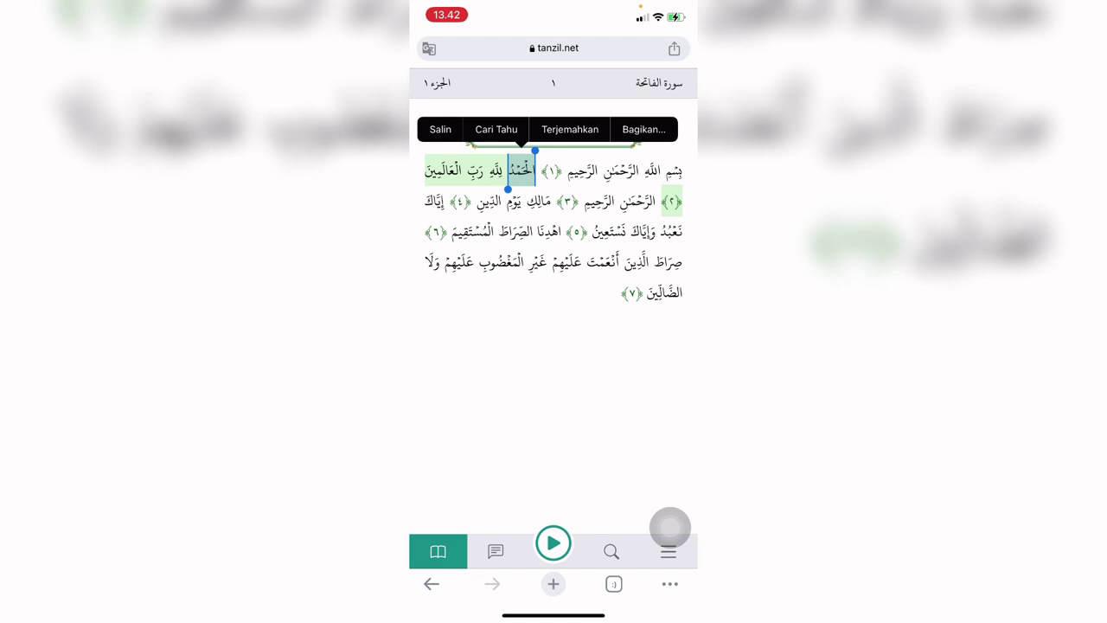
pyautogui.moveTo(507, 189); pyautogui.dragTo(660, 219)
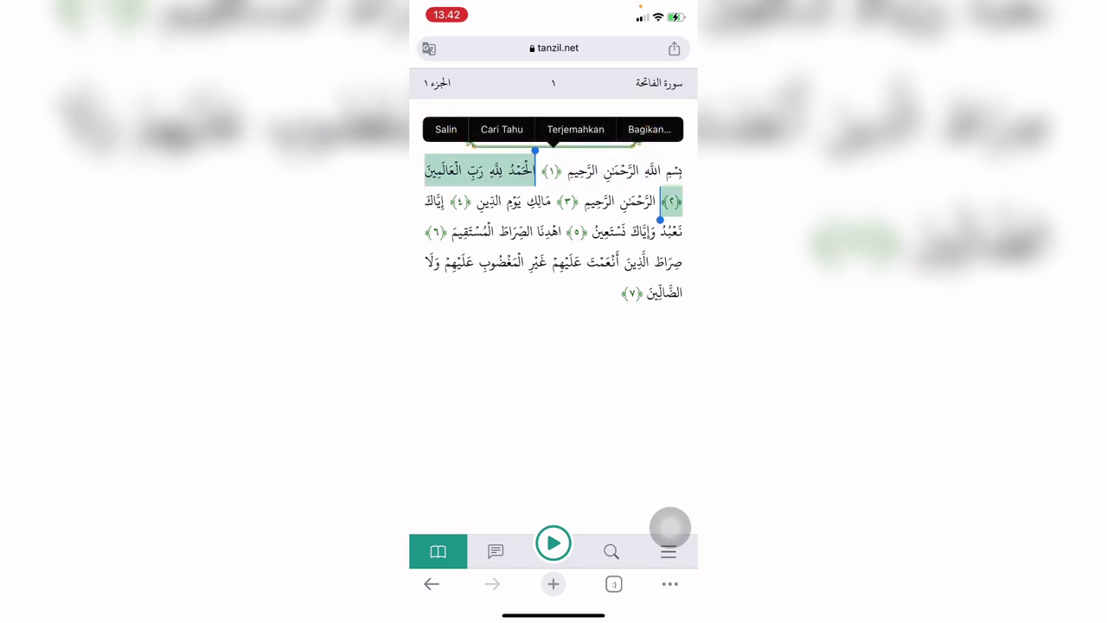
pyautogui.click(446, 129)
pyautogui.moveTo(485, 615); pyautogui.dragTo(692, 616)
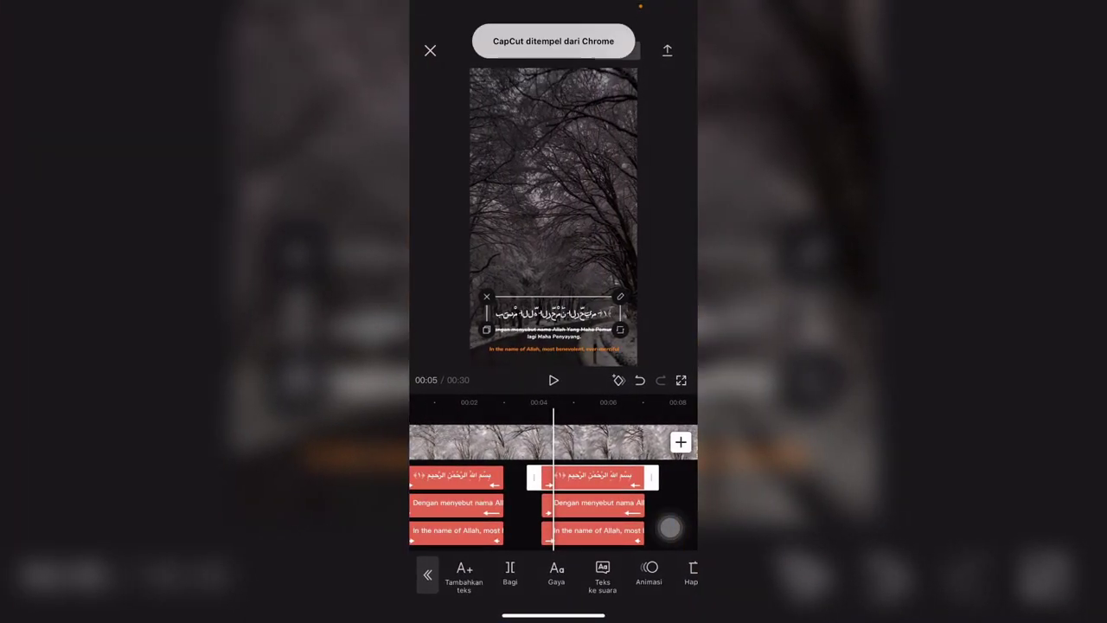
# Paste verse 2 into the second Arabic caption, replacing its Bismillah text with "الحمد لله رب العالمين ﴿٢﴾".
pyautogui.click(620, 296)
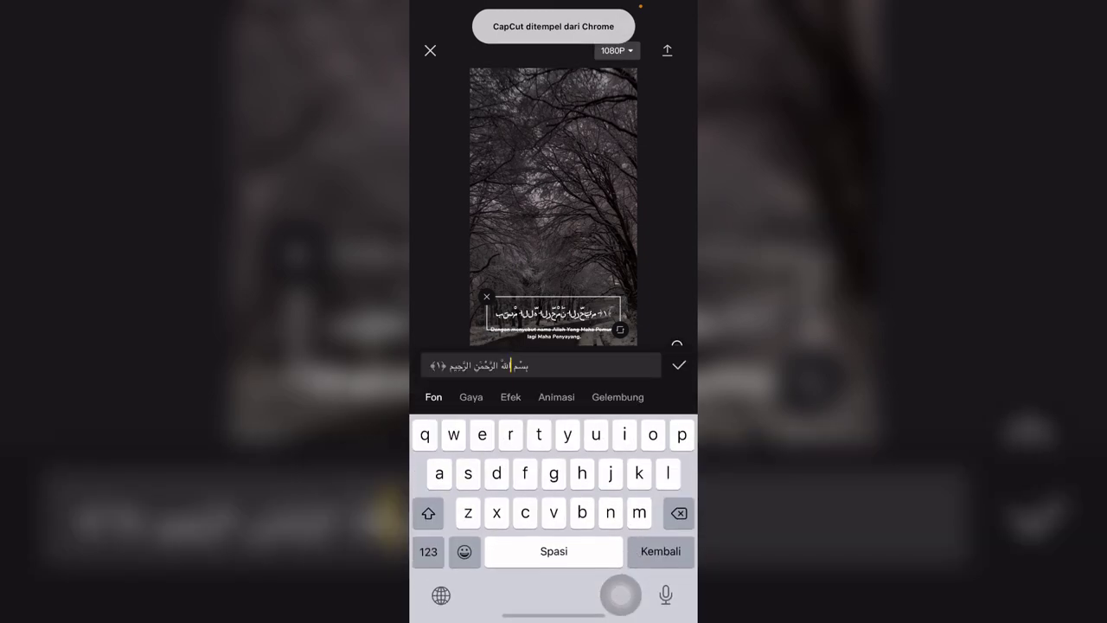
pyautogui.doubleClick(480, 365)
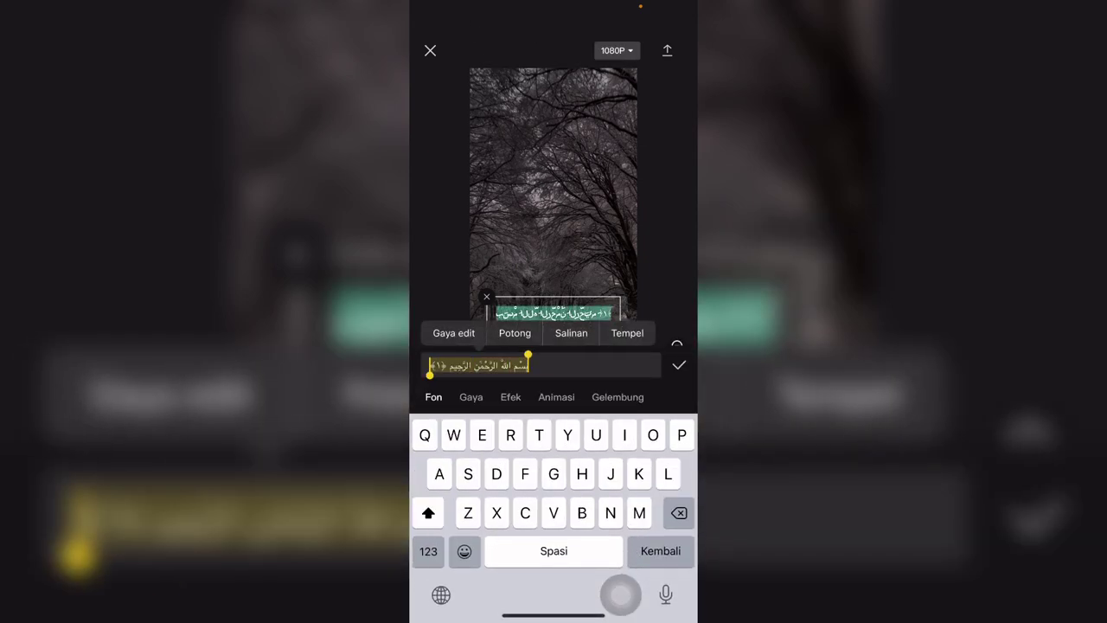
pyautogui.click(627, 333)
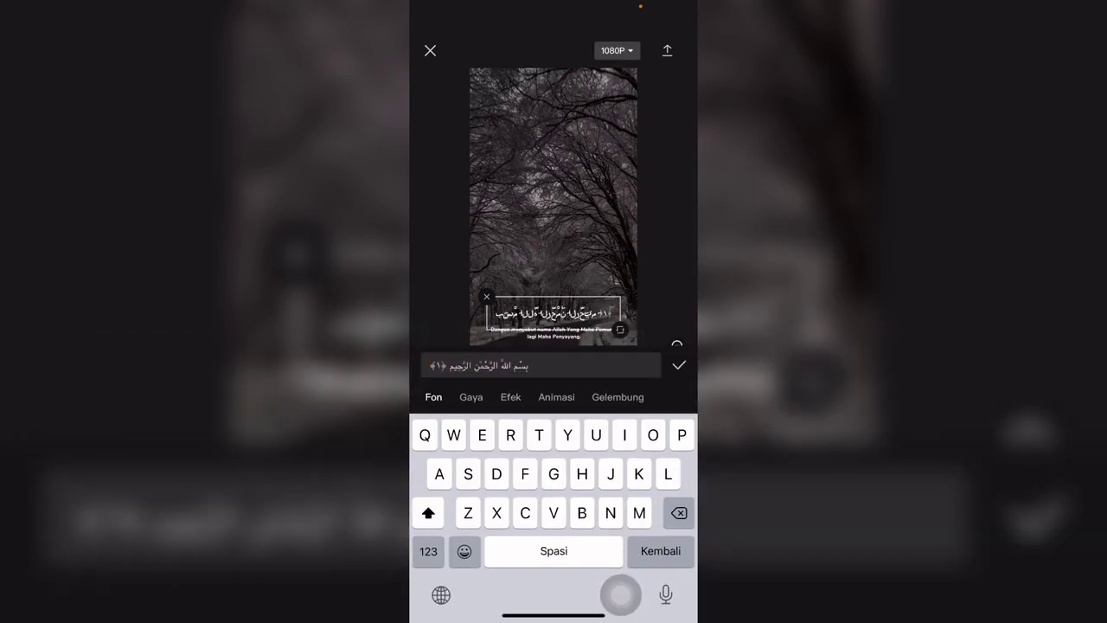
pyautogui.doubleClick(459, 365)
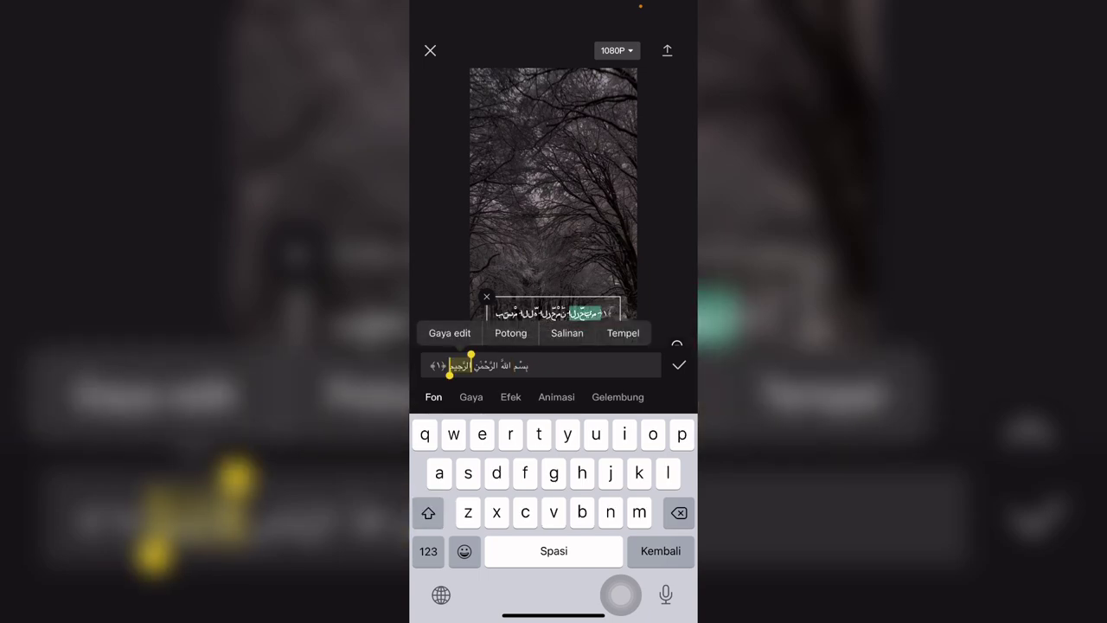
pyautogui.click(501, 365)
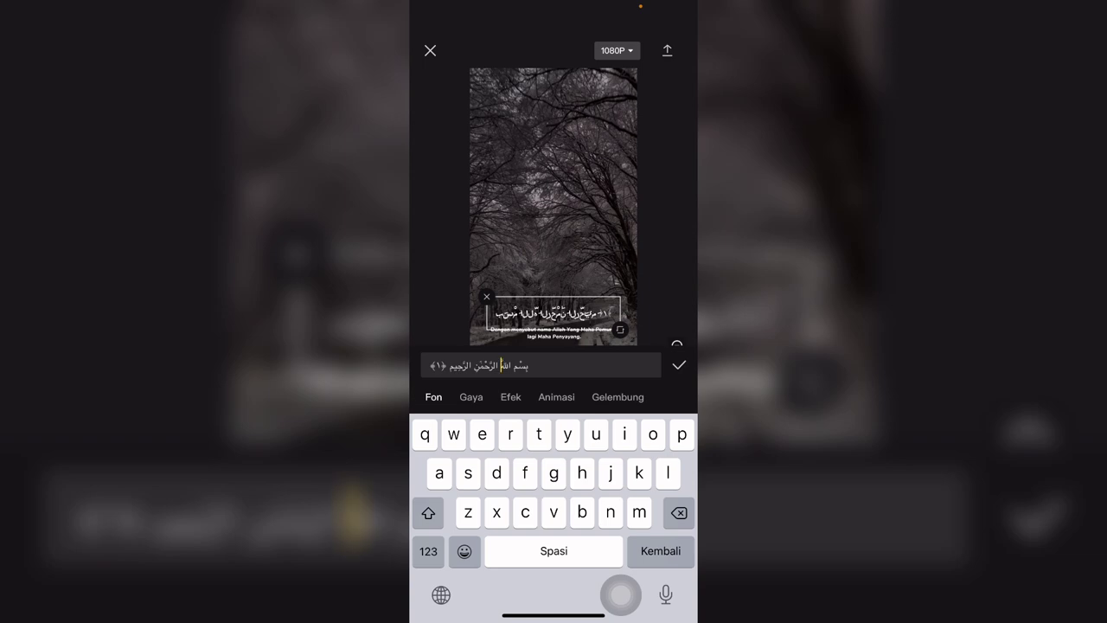
pyautogui.tripleClick(480, 365)
pyautogui.click(627, 332)
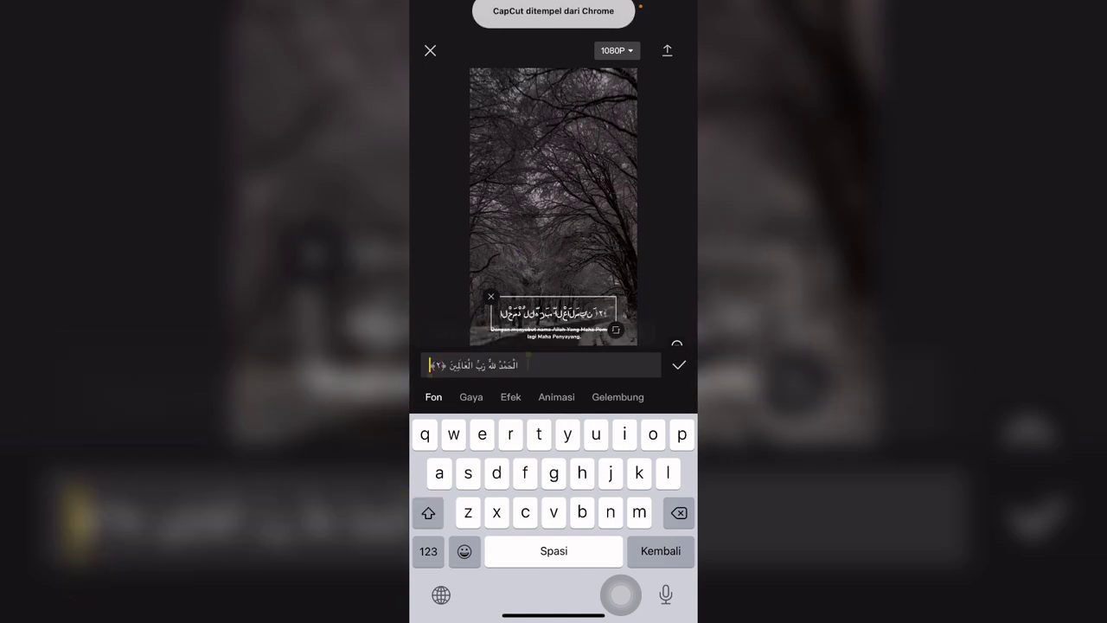
pyautogui.click(434, 396)
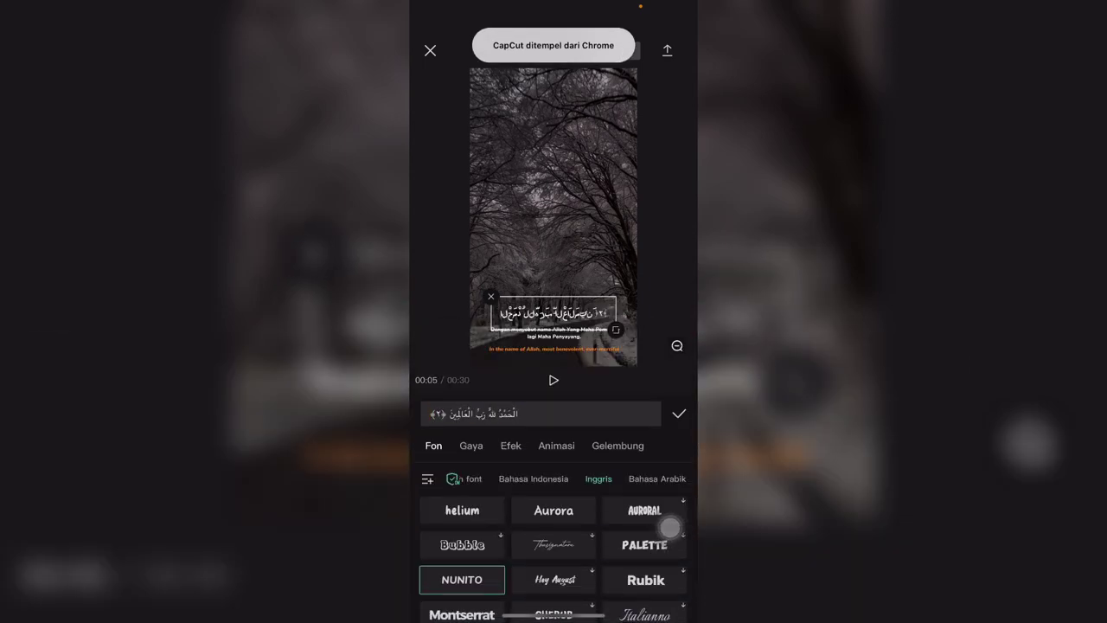
pyautogui.click(679, 414)
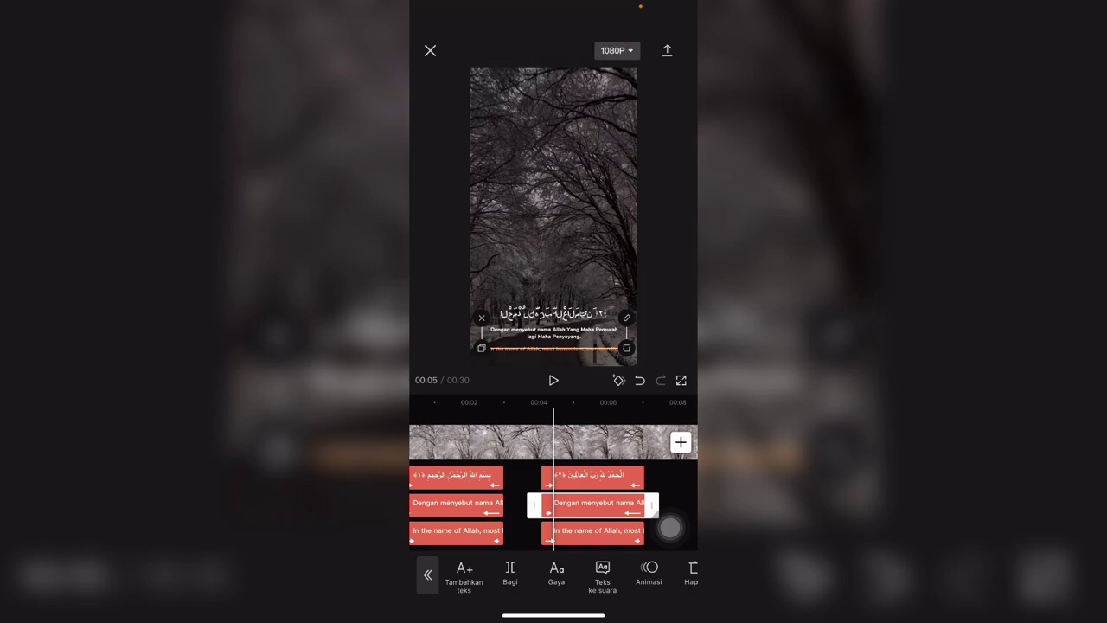
pyautogui.hscroll(1, 554, 575)
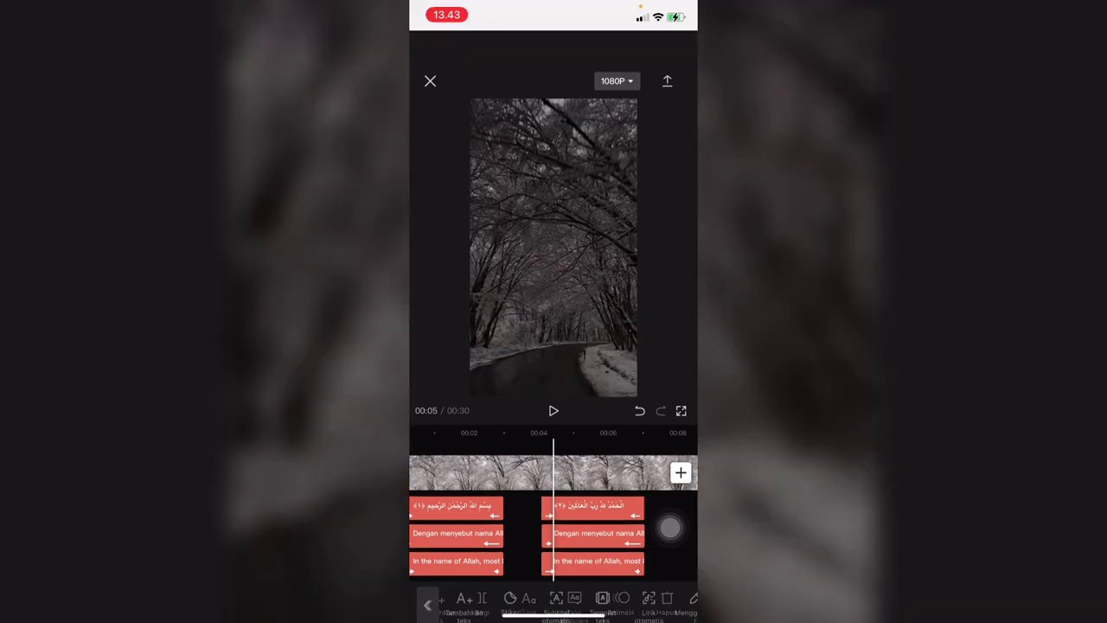
# Close the project, set the app language to العربية (Arabic), and reopen the Al-Fatiha project.
pyautogui.click(430, 51)
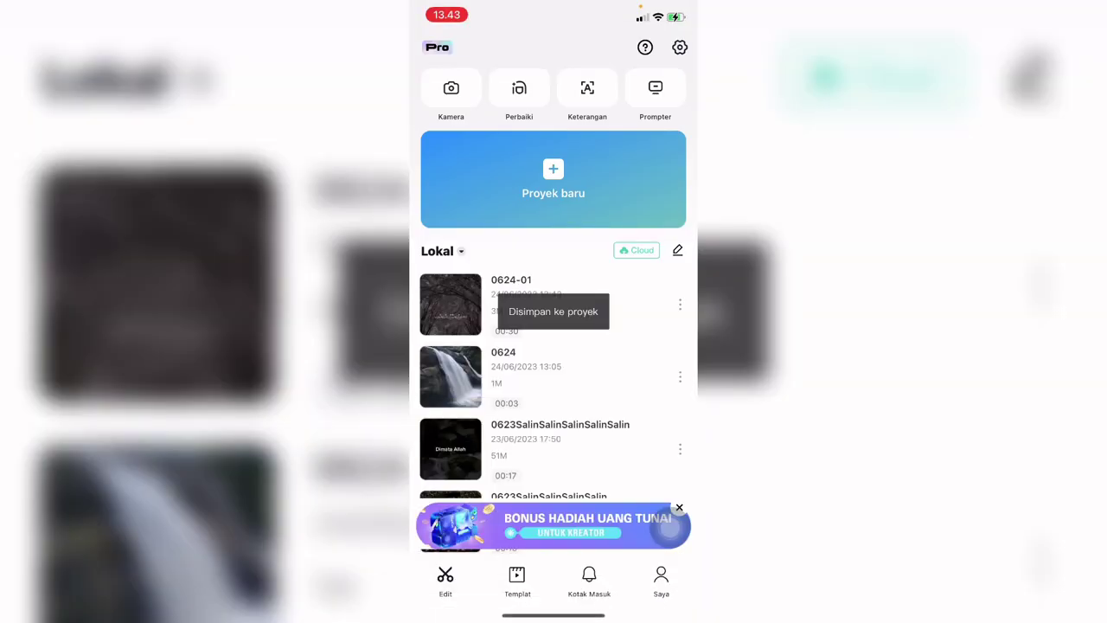
pyautogui.click(680, 47)
pyautogui.click(623, 110)
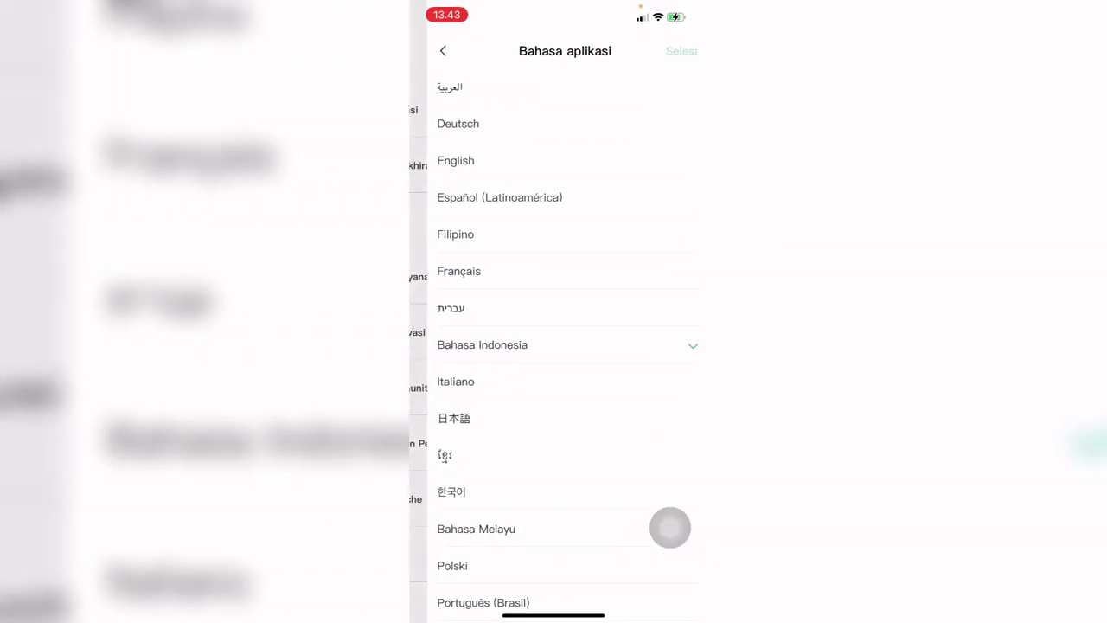
pyautogui.click(432, 87)
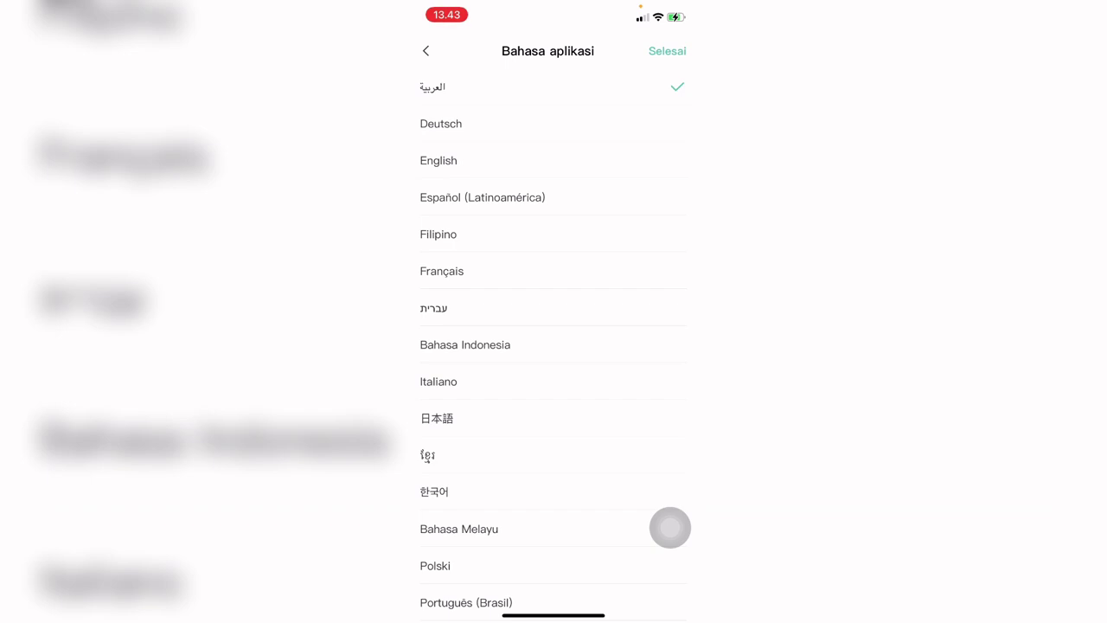
pyautogui.click(667, 50)
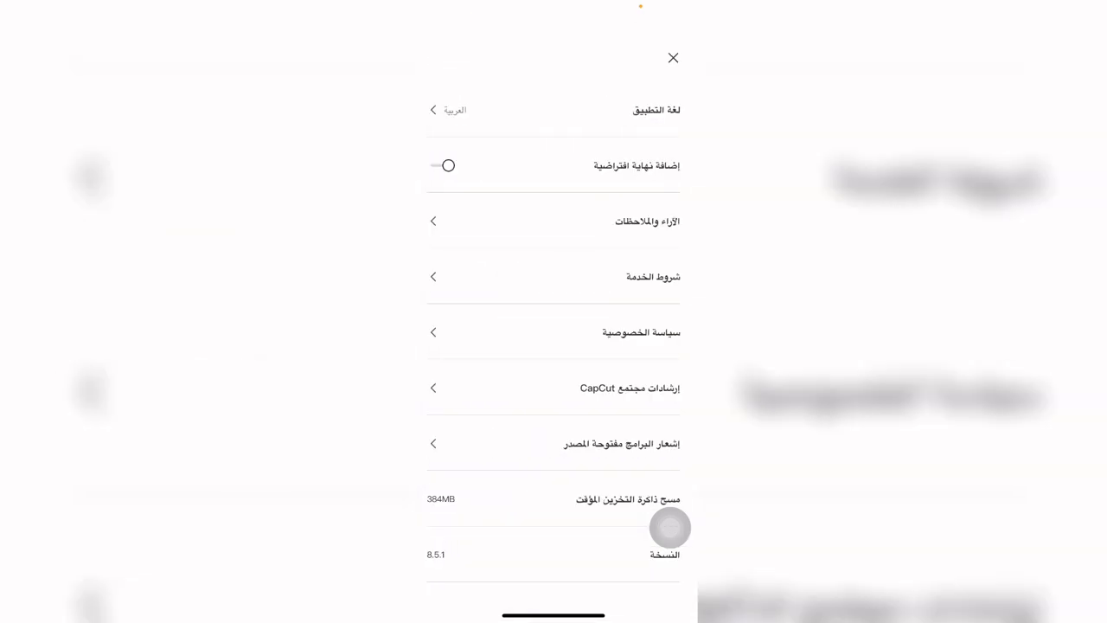
pyautogui.click(673, 58)
pyautogui.click(671, 526)
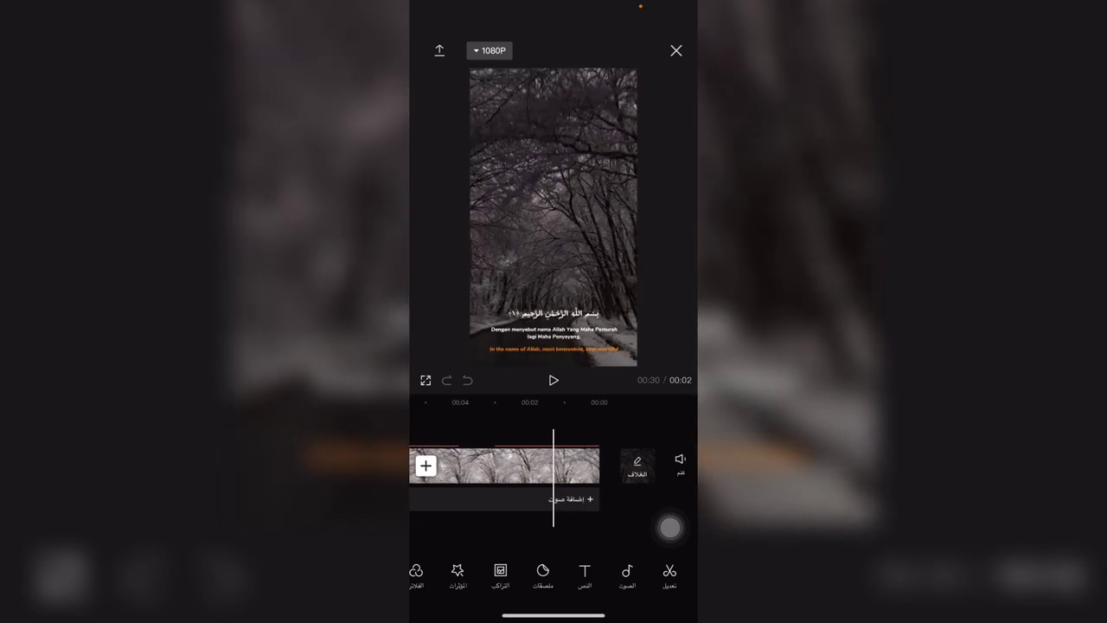
pyautogui.moveTo(467, 467); pyautogui.dragTo(605, 467)
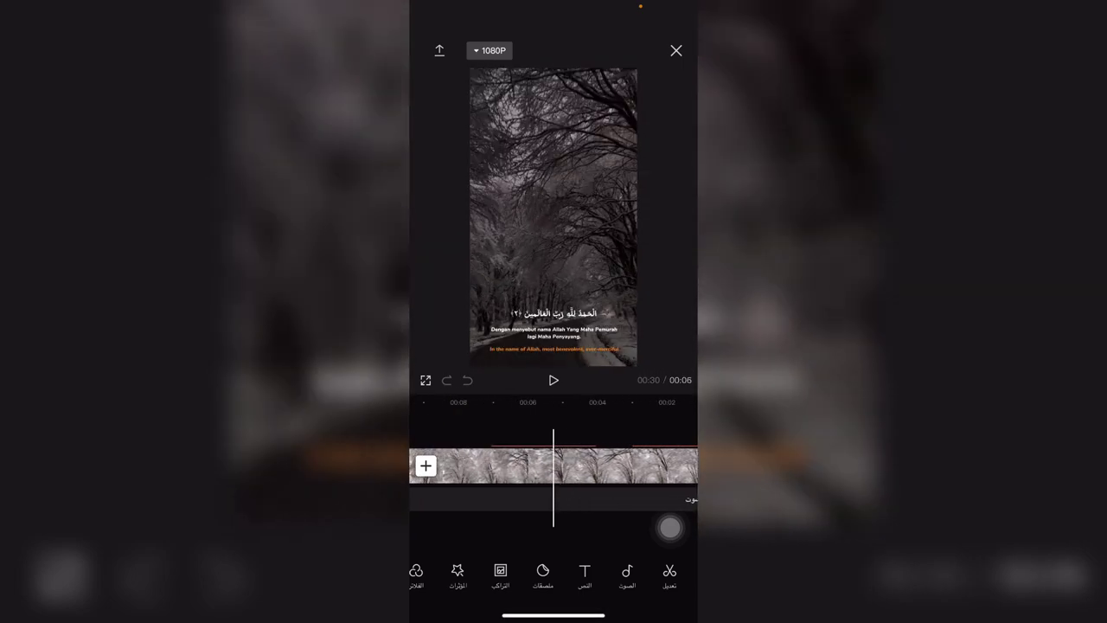
pyautogui.moveTo(484, 467)
pyautogui.mouseDown()
pyautogui.moveTo(551, 467)
pyautogui.moveTo(528, 467)
pyautogui.mouseUp()
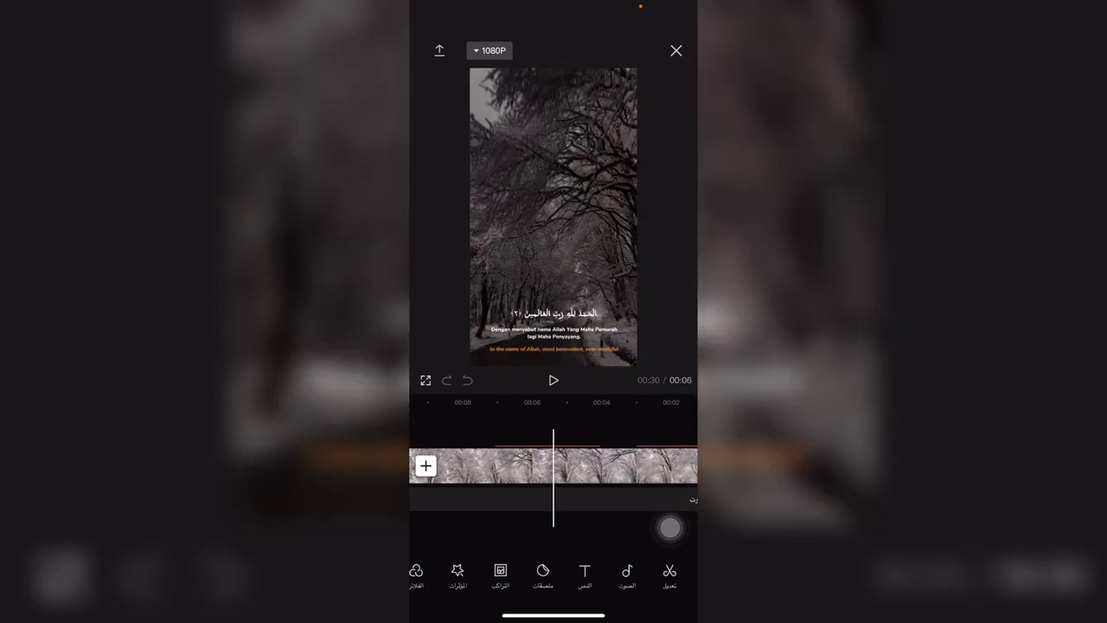
pyautogui.moveTo(640, 467); pyautogui.dragTo(433, 467)
pyautogui.click(553, 380)
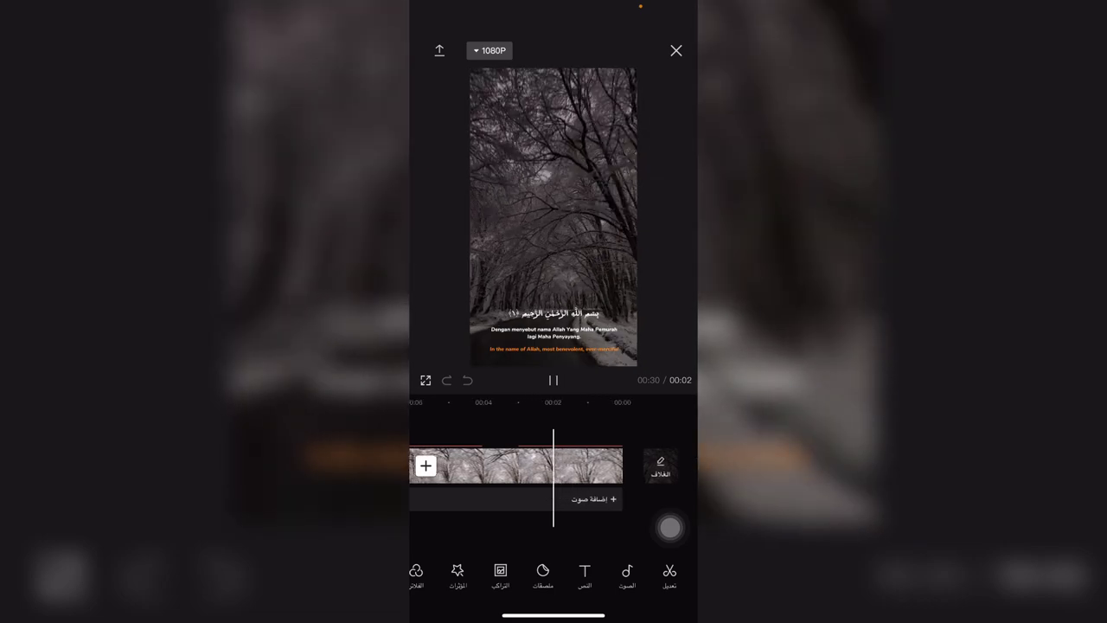
pyautogui.click(554, 380)
pyautogui.moveTo(606, 467); pyautogui.dragTo(571, 467)
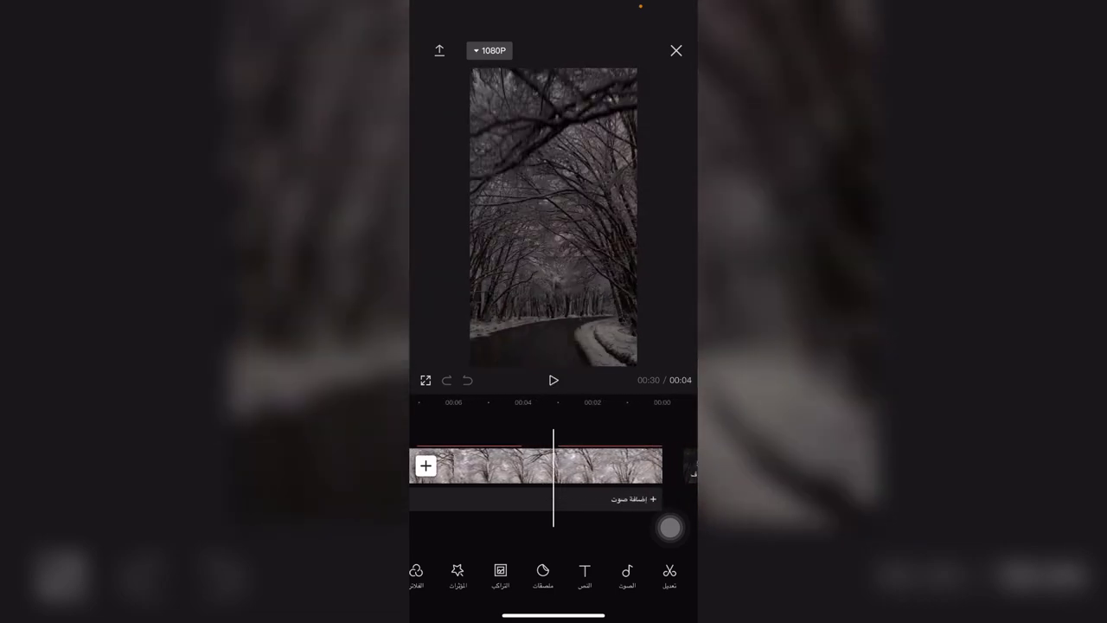
pyautogui.moveTo(639, 467); pyautogui.dragTo(531, 467)
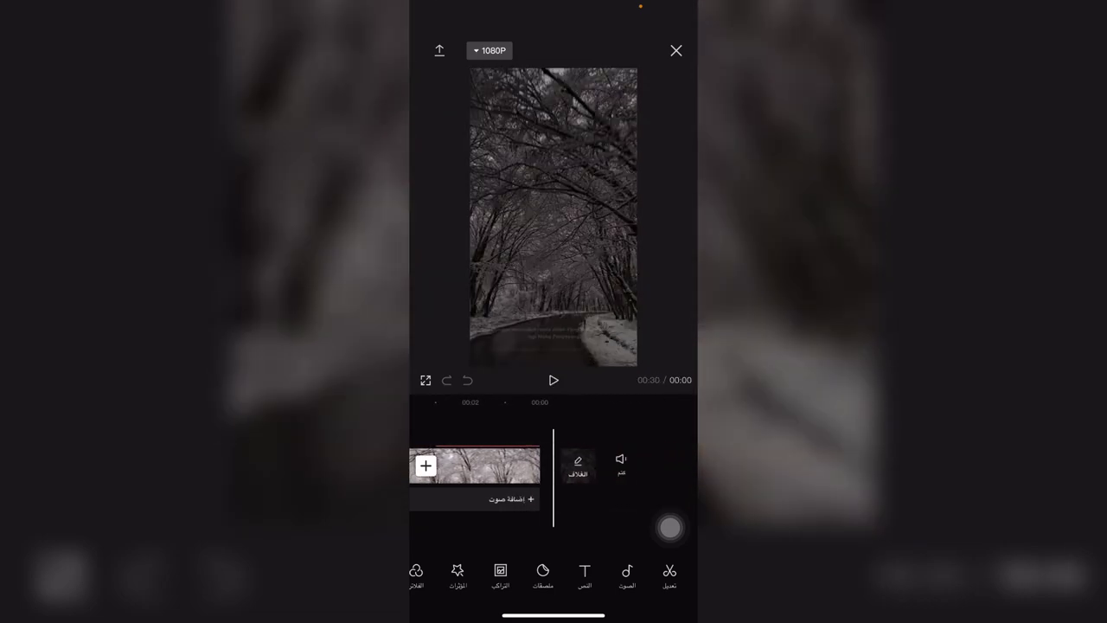
pyautogui.click(554, 380)
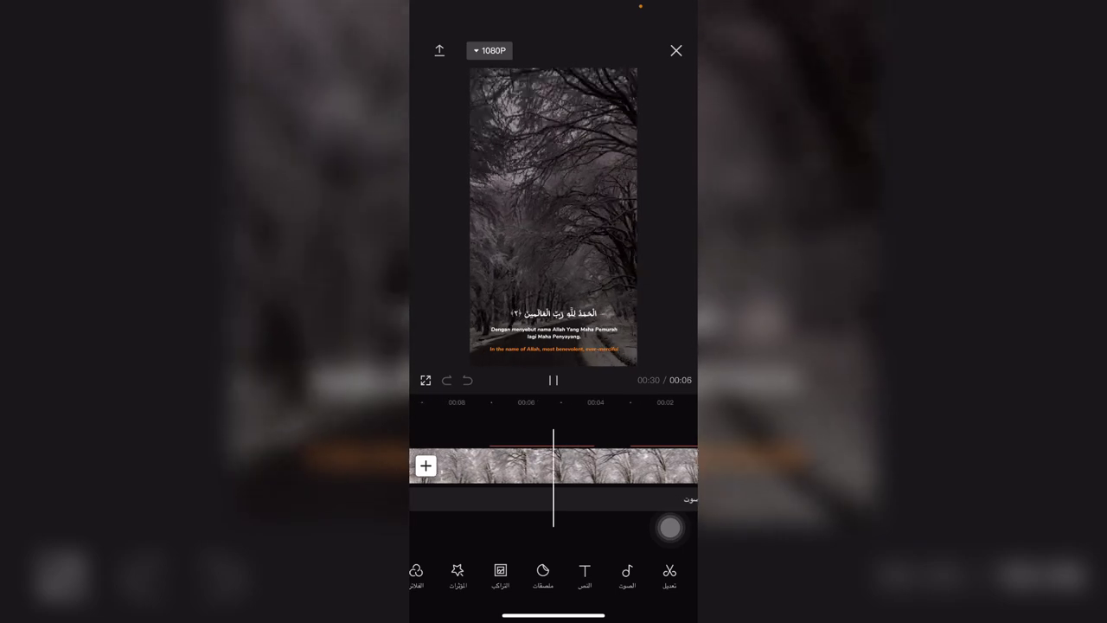
pyautogui.click(554, 379)
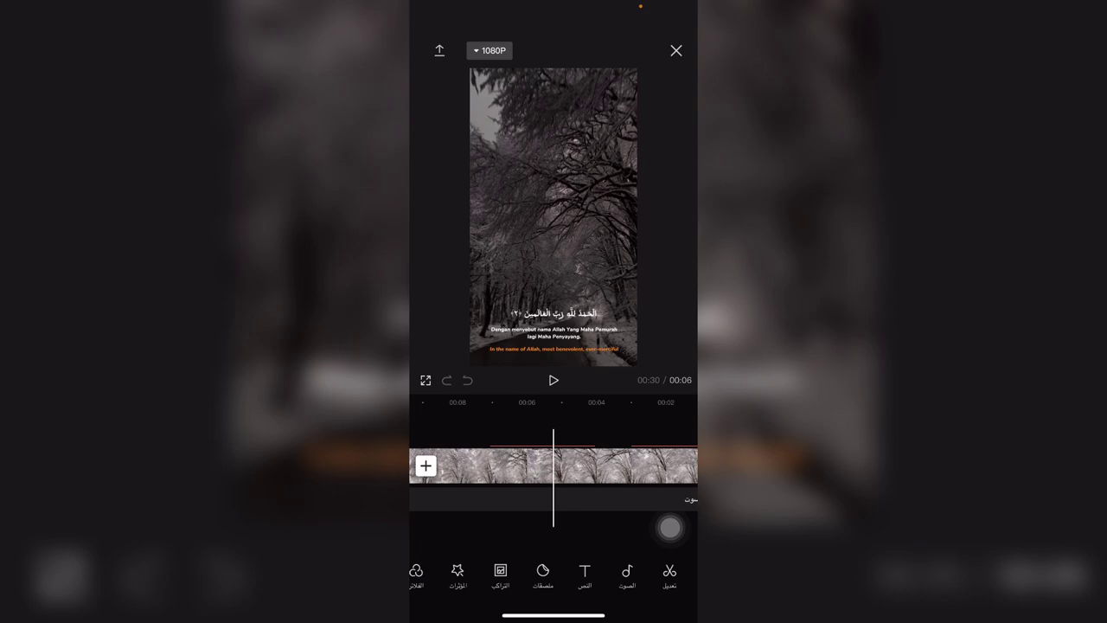
pyautogui.click(439, 51)
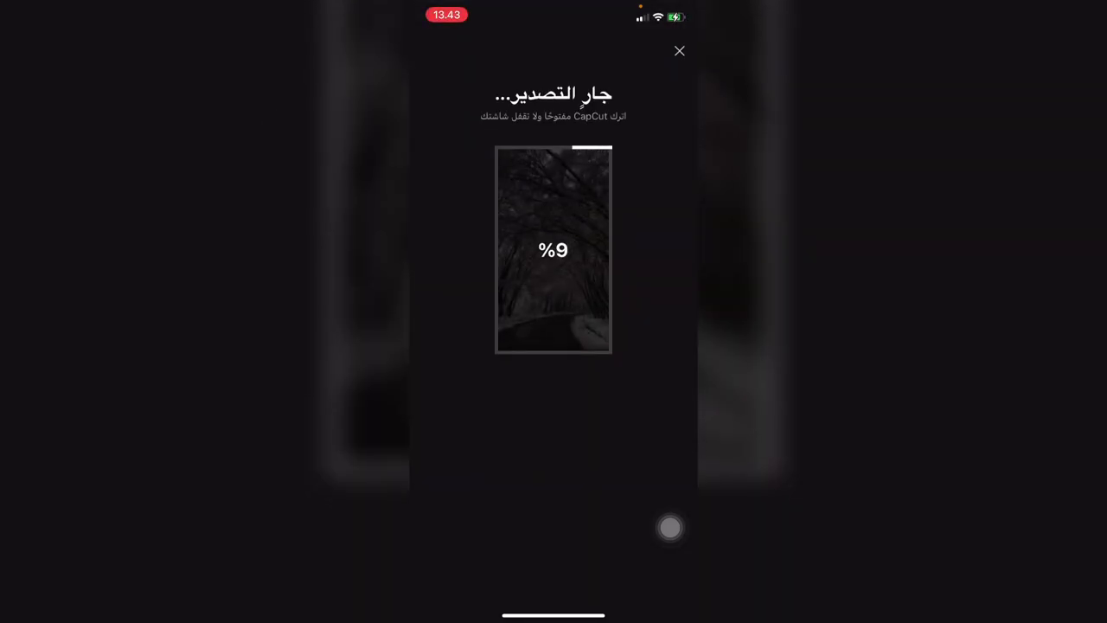